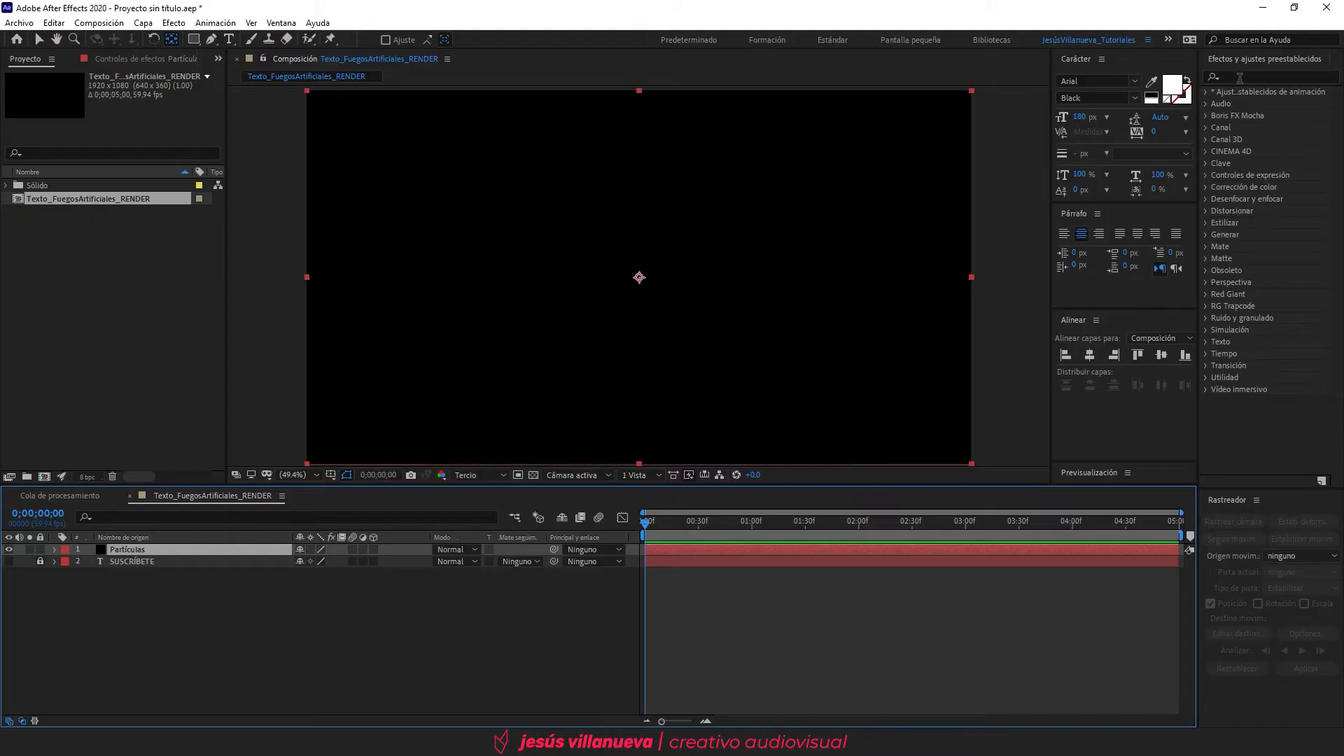
Step: Apply the Trapcode Particular effect to the Partículas layer and preview its default particle animation from the start
left_click(1240, 78)
type("parti")
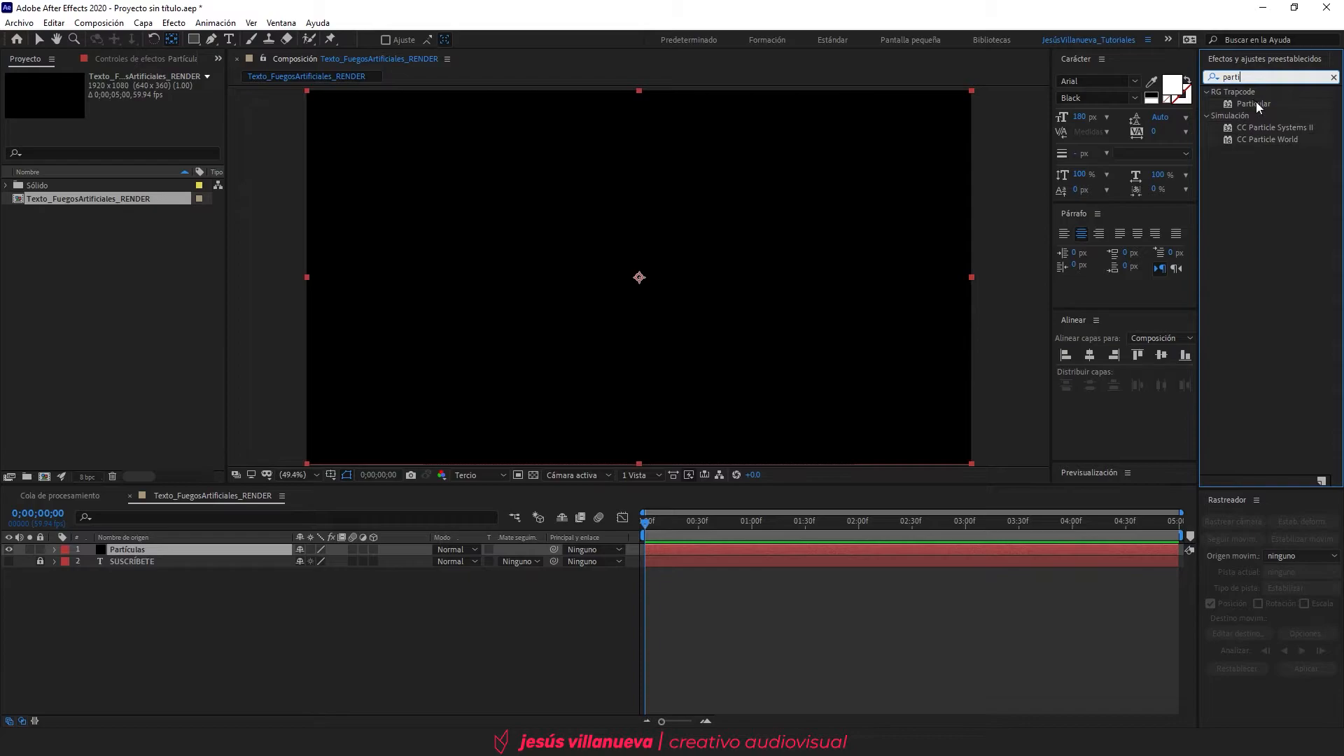
left_click_drag(1253, 104, 145, 552)
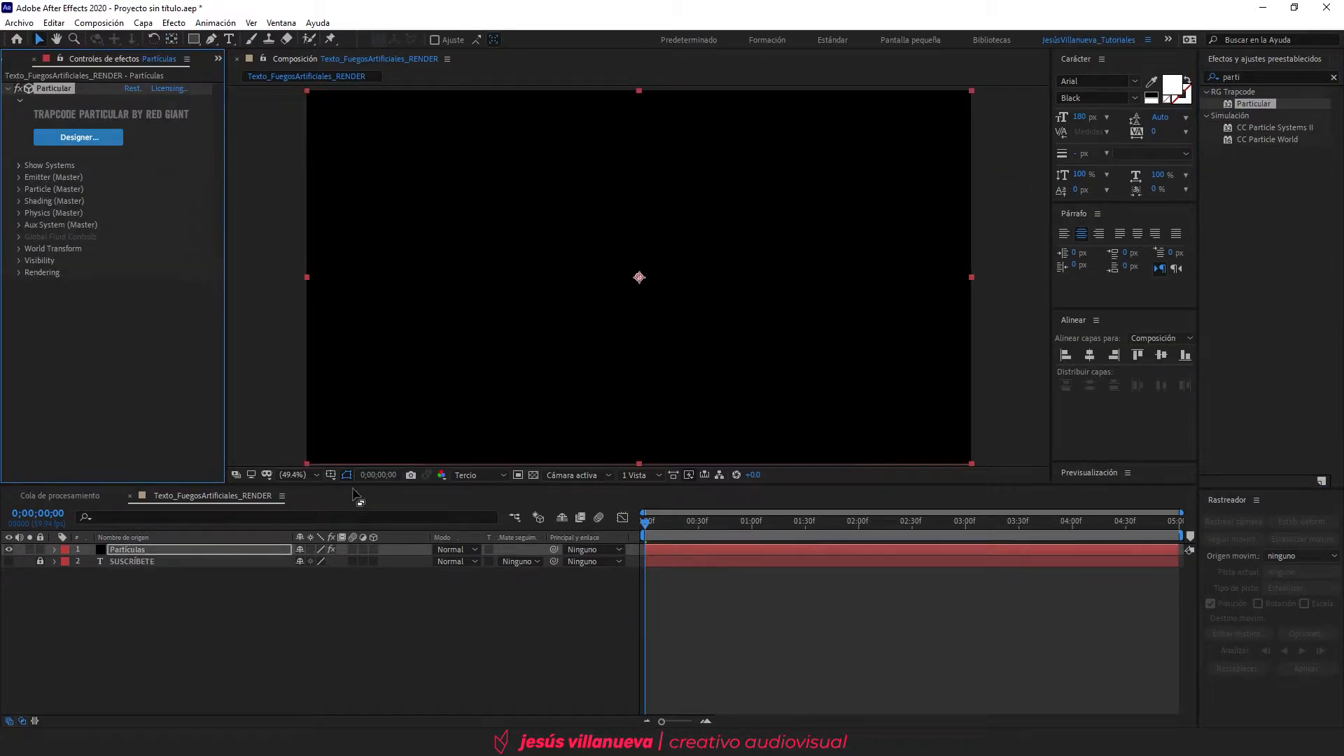
left_click_drag(654, 520, 948, 514)
key("Home")
key("space")
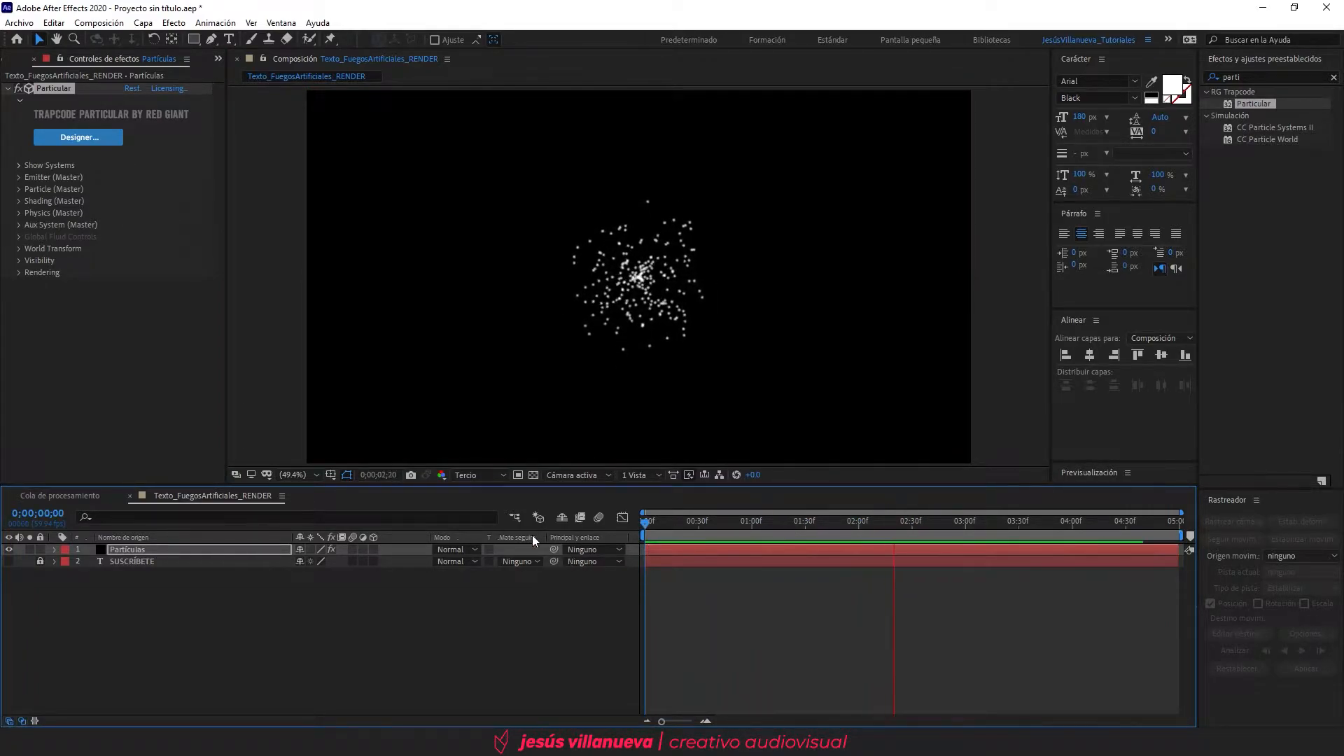
key("space")
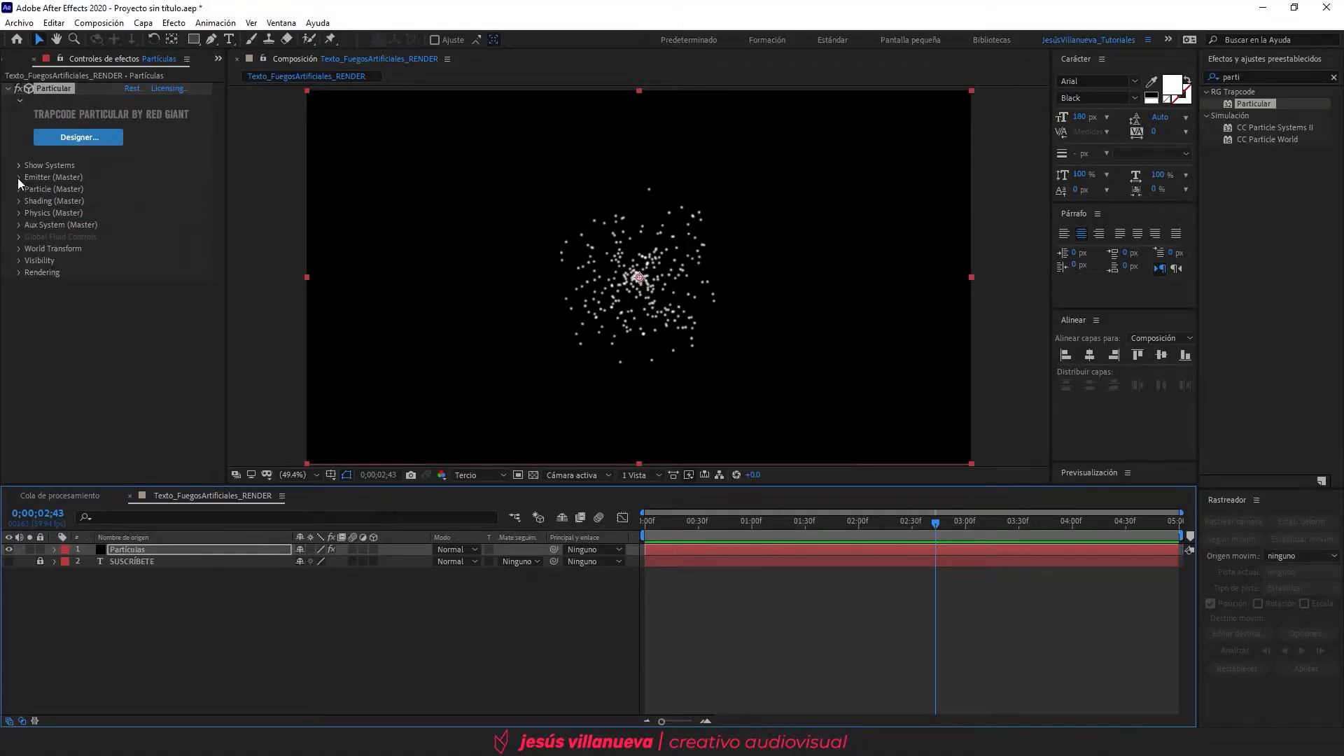
Step: Start keyframing the emitter's Particles/sec at frame 15 with a value of 0
left_click(19, 177)
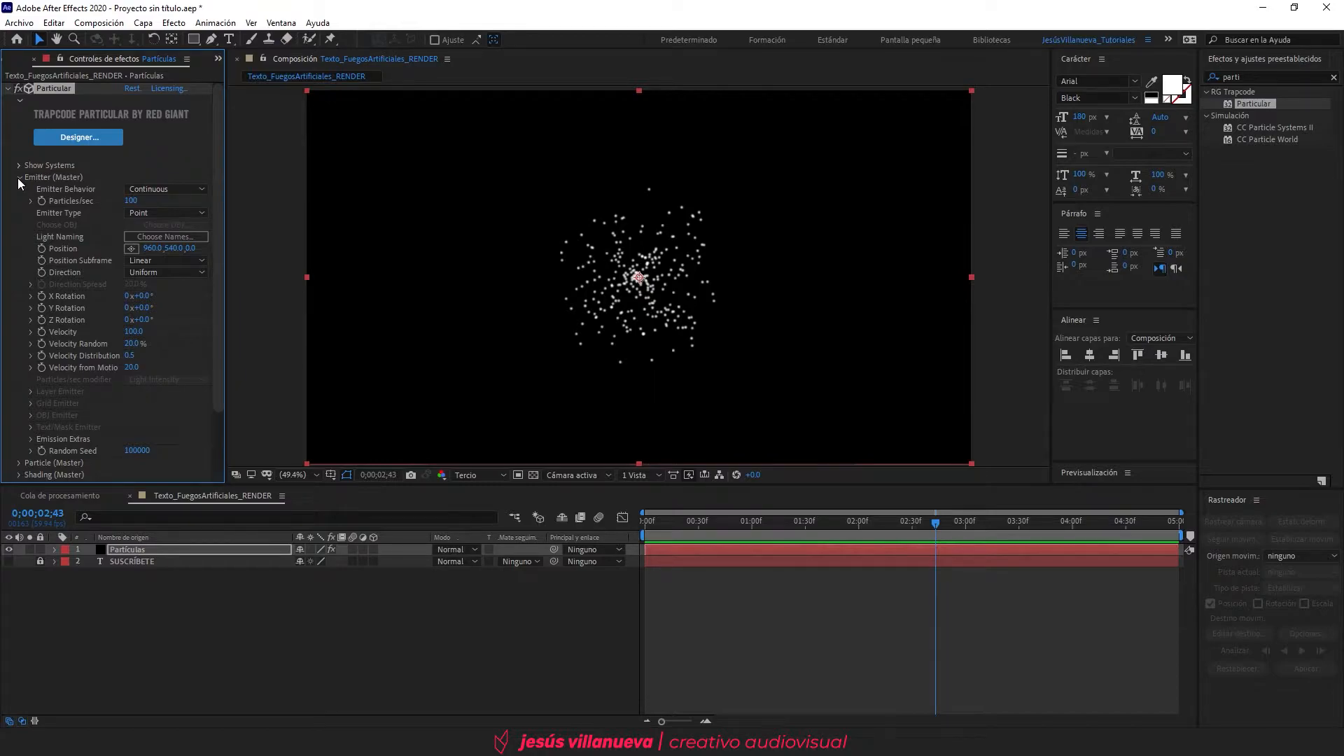
left_click_drag(657, 524, 642, 522)
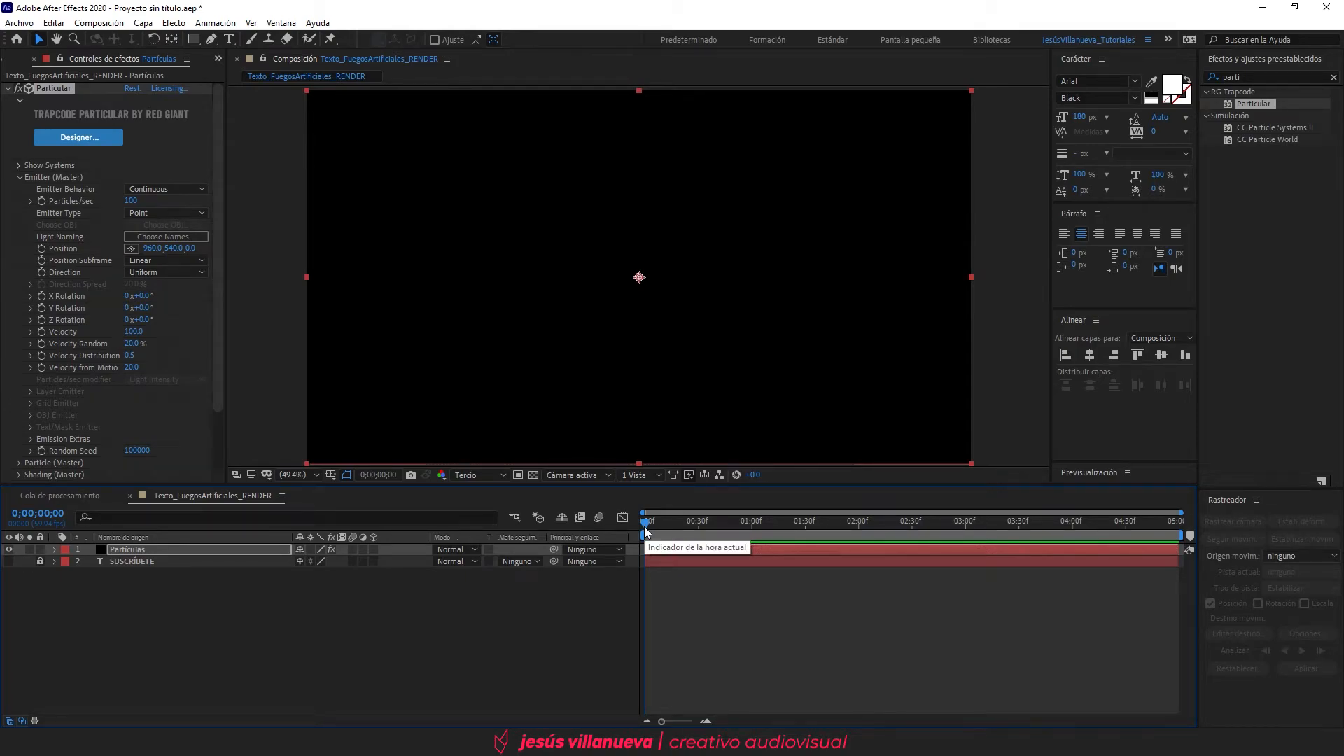
key("space")
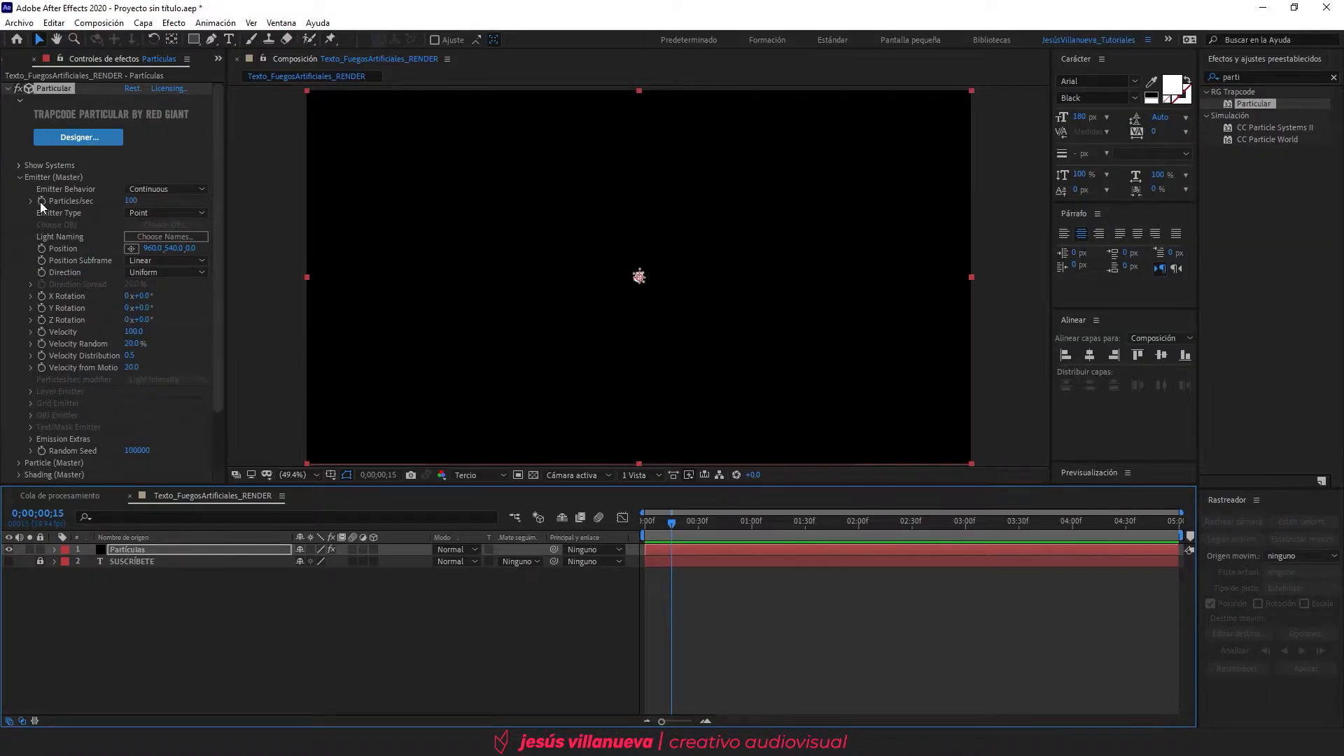
left_click(39, 202)
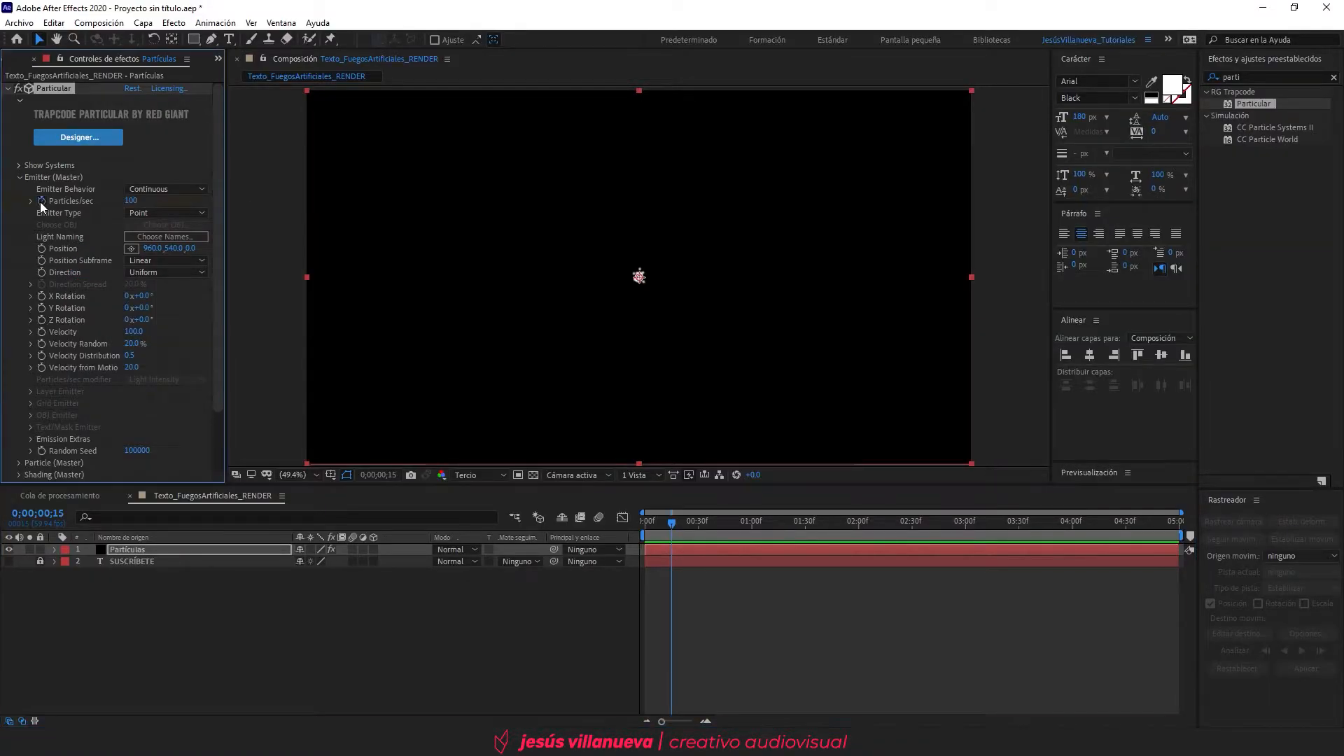
left_click(131, 201)
type("0")
key("Return")
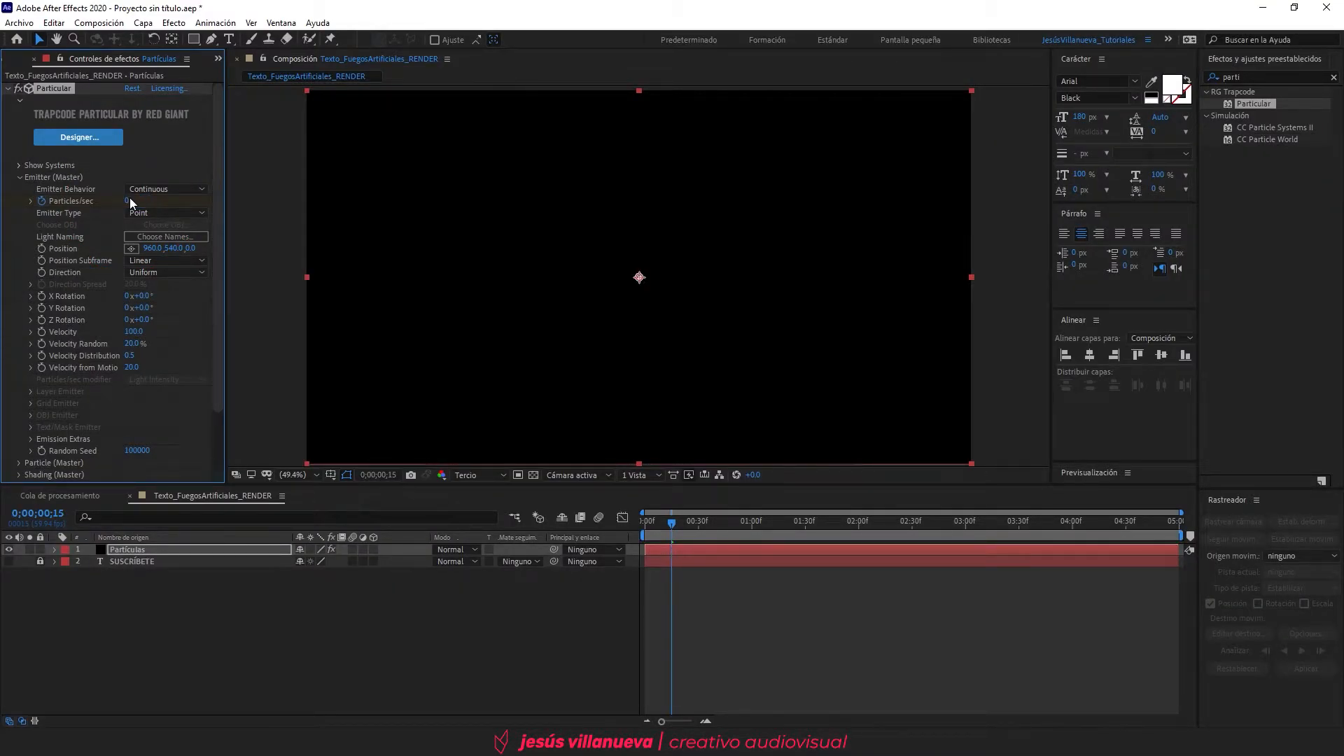
Step: Keyframe Particles/sec at 2000 on frame 16 and at 0 on frame 21
key("Page_Down")
left_click(129, 201)
type("3000")
key("Return")
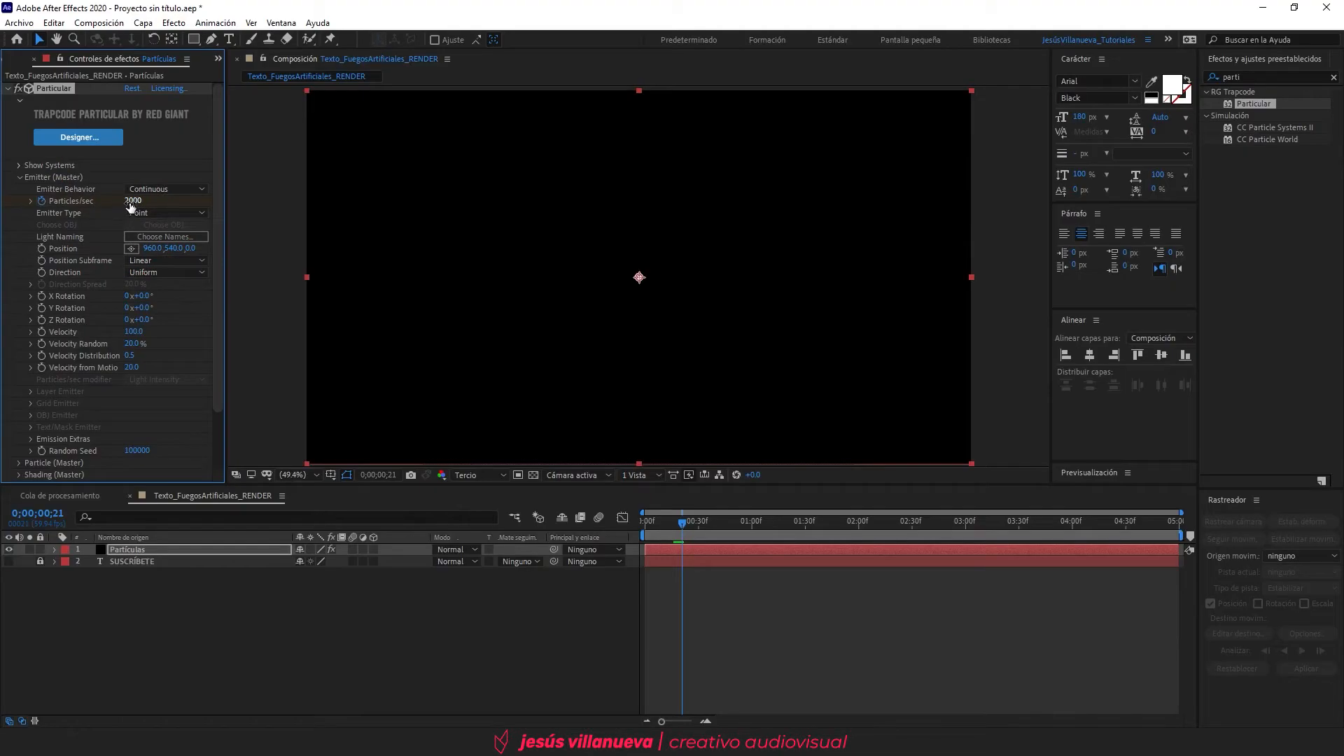
left_click(129, 202)
type("0")
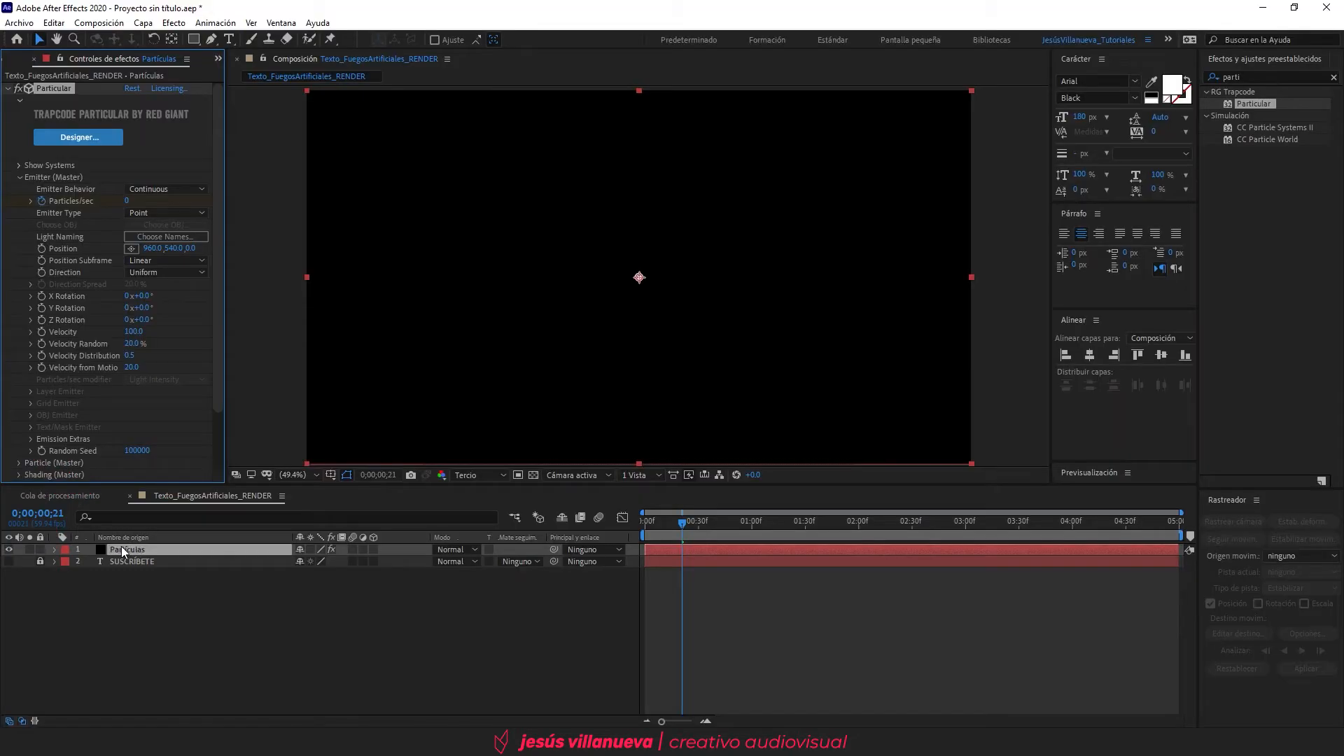
Step: Reveal the Partículas layer's keyframes and check the Particles/sec value at each one
left_click(122, 551)
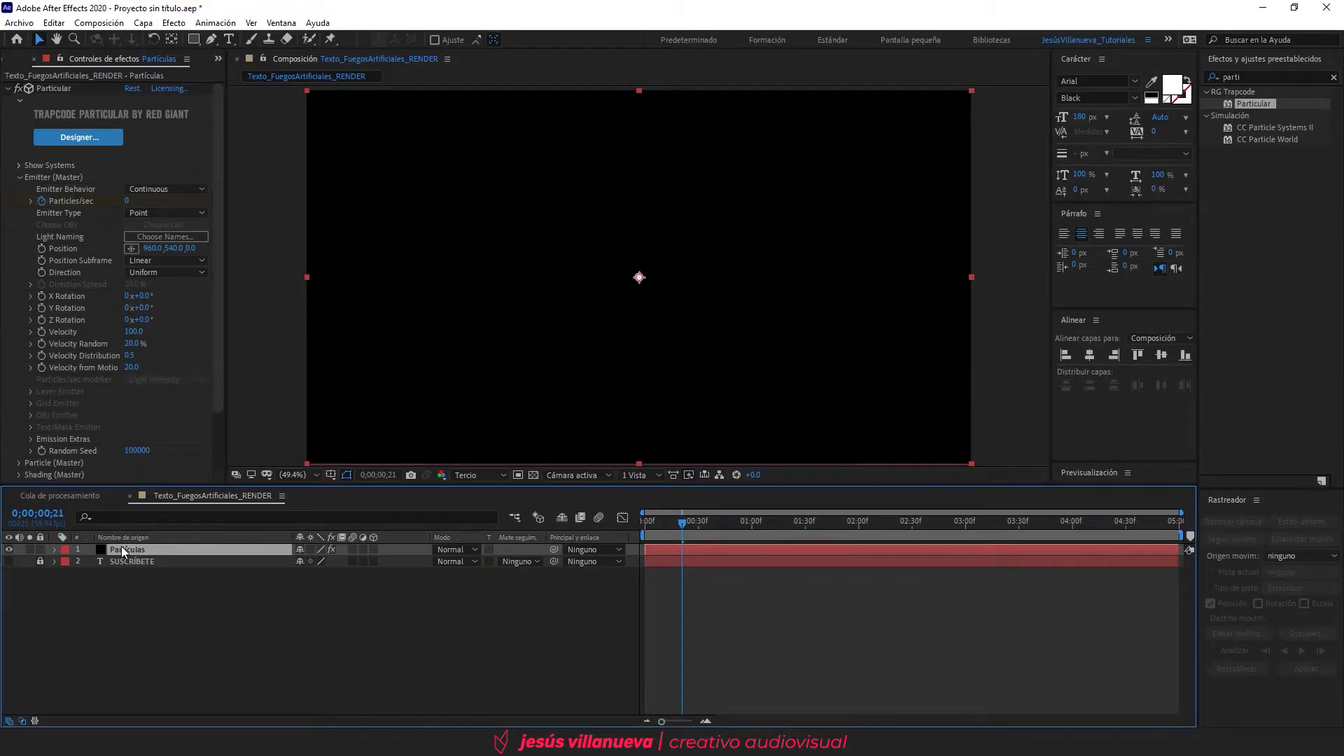
key("u")
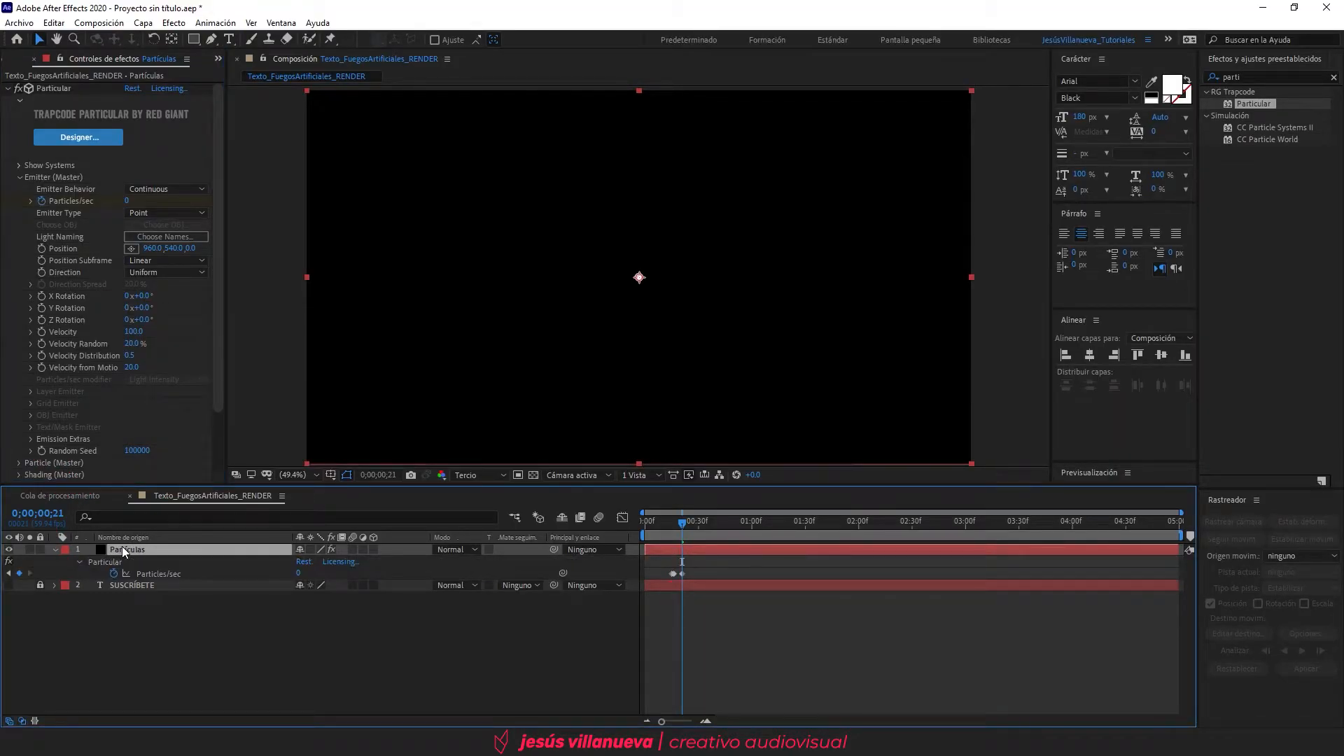
scroll(682, 586, "up", 3)
left_click_drag(681, 585, 838, 576)
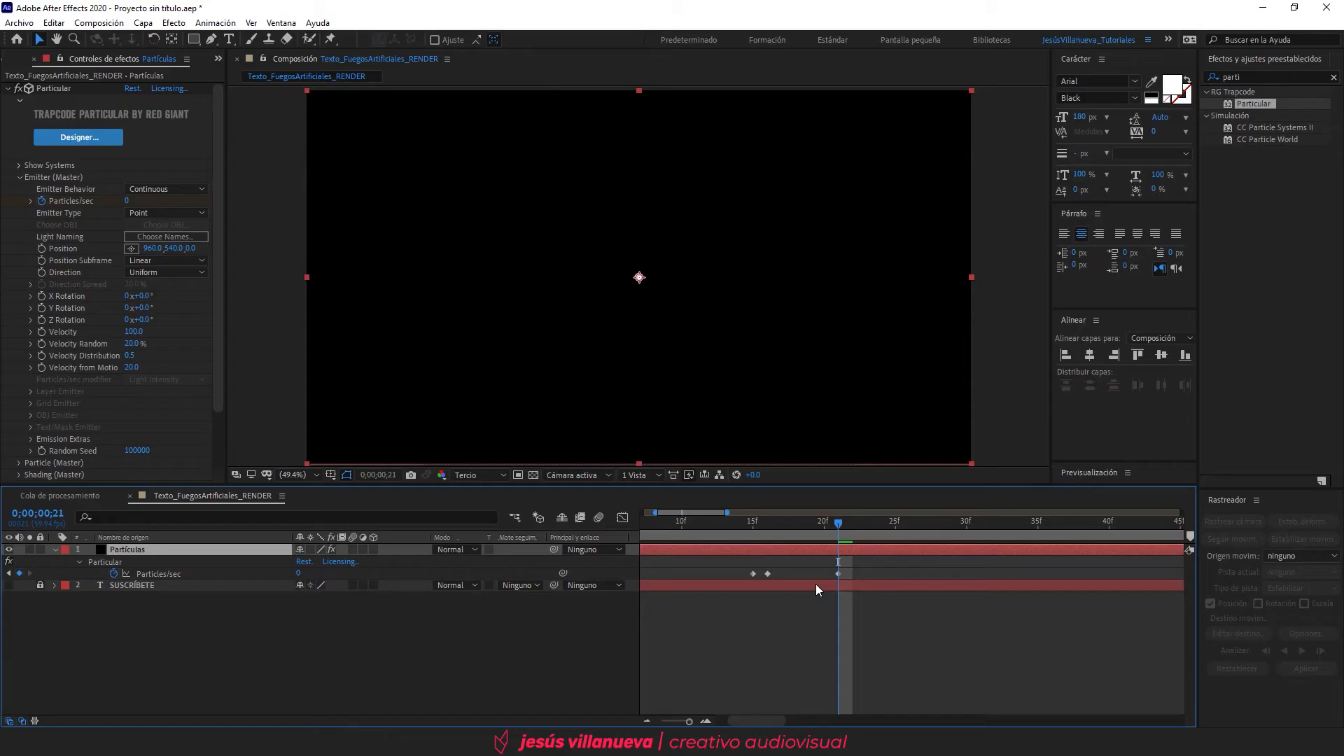
left_click(753, 523)
left_click_drag(754, 536, 766, 523)
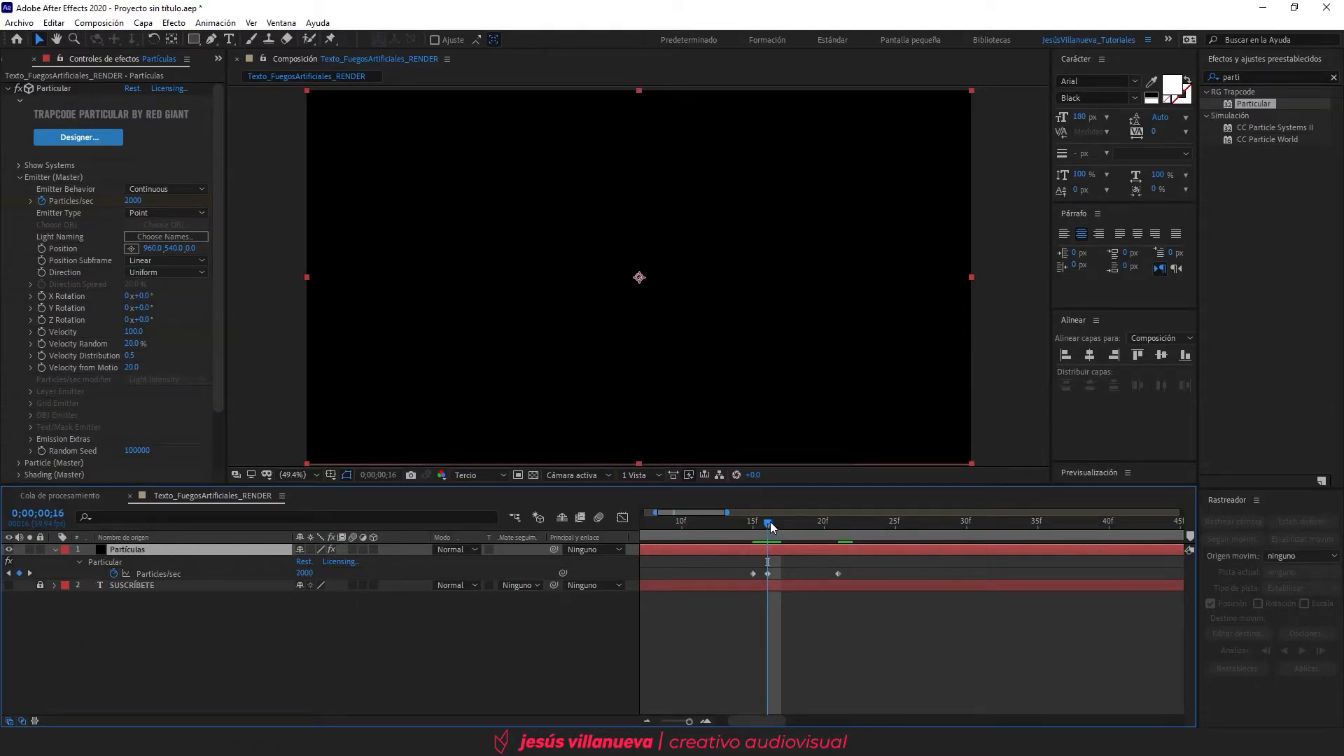
left_click_drag(771, 523, 840, 532)
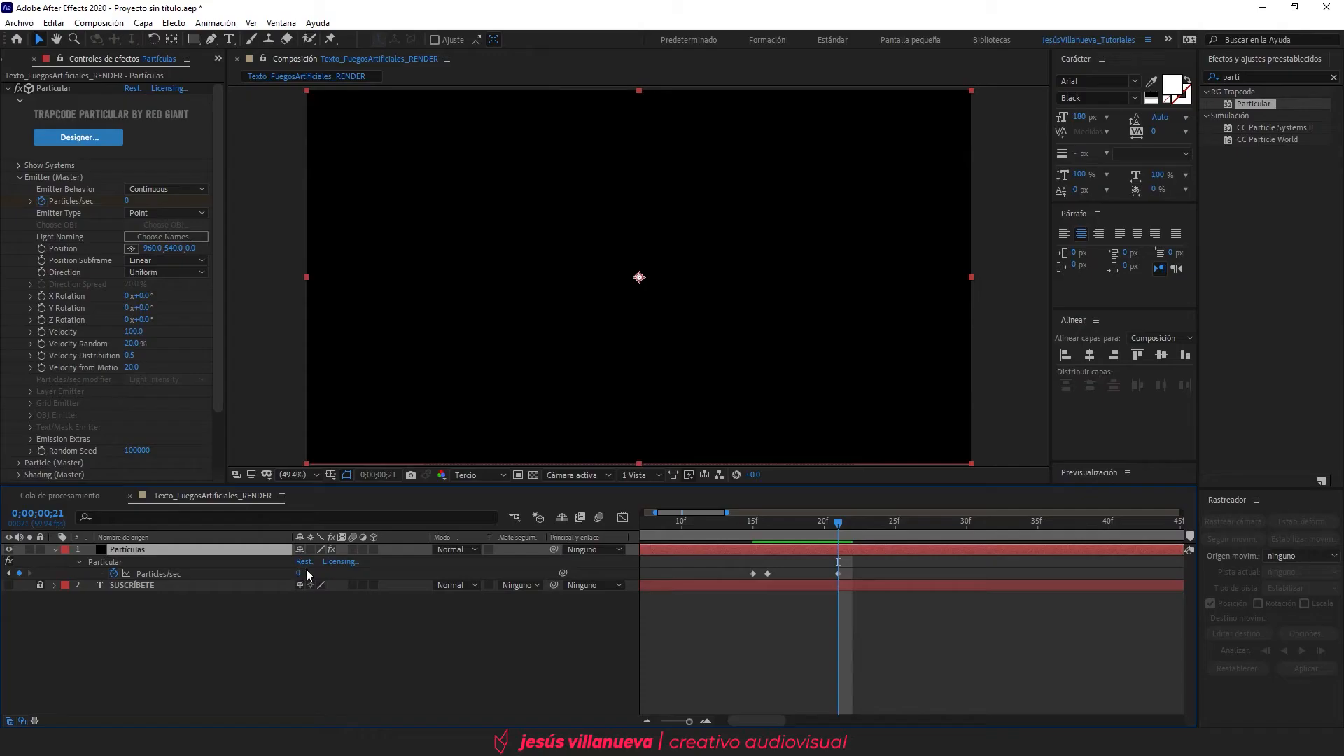
left_click(831, 597)
Step: Preview the keyframed particle burst from the start of the composition
scroll(832, 597, "down", 10)
left_click_drag(683, 524, 572, 514)
key("space")
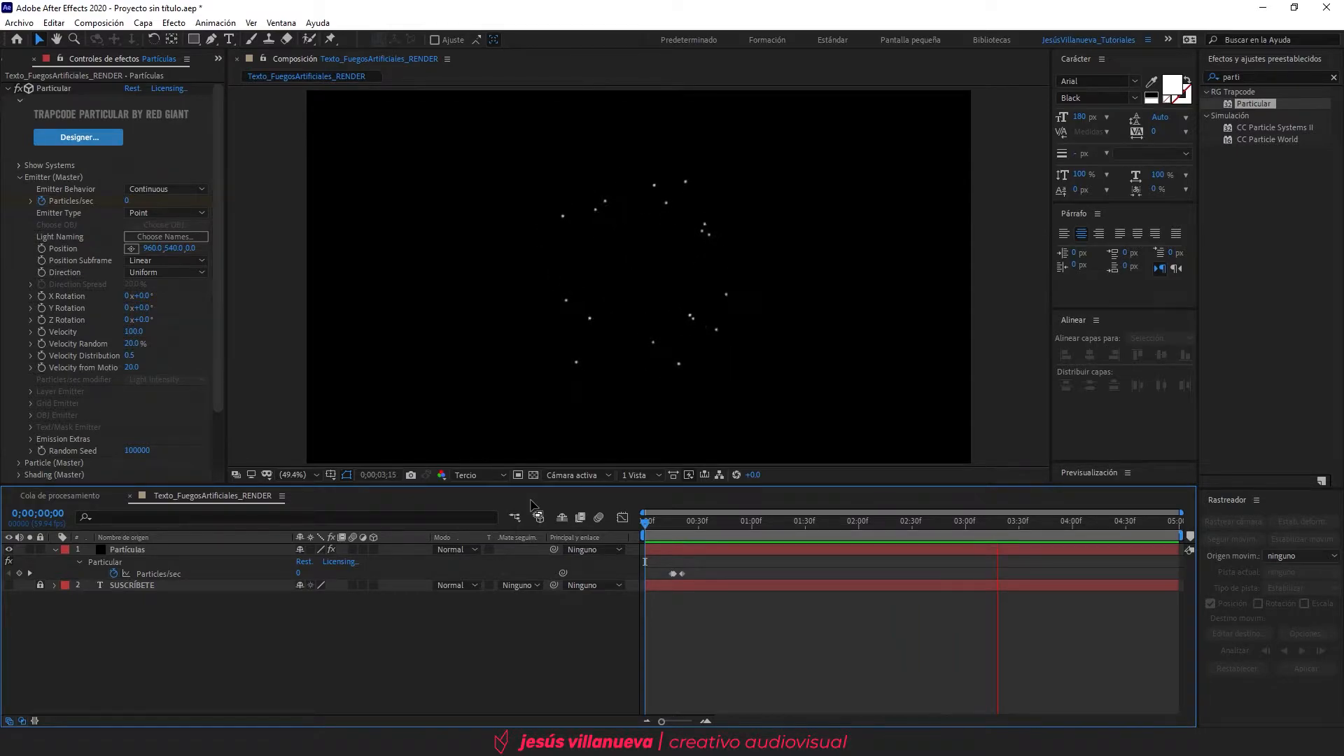
key("space")
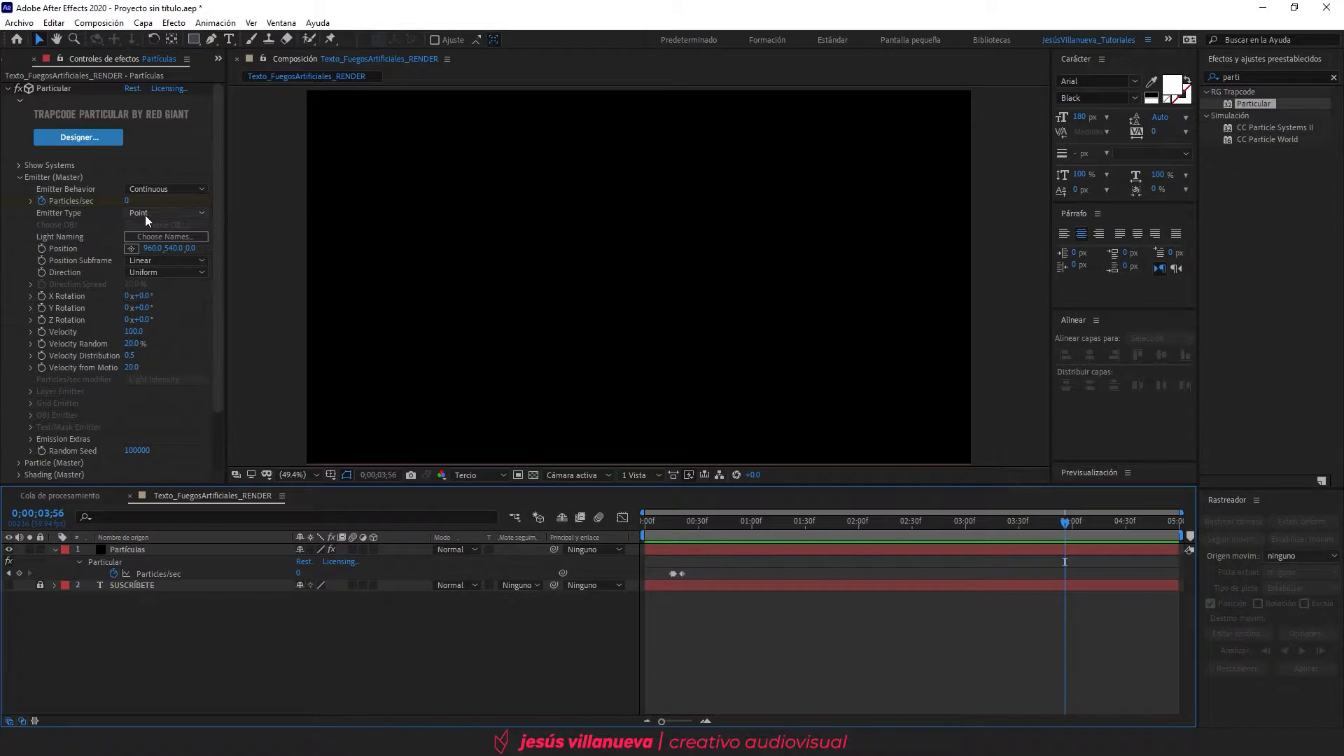
Step: Change the Particular emitter type to Text/Mask and check the particles around frame 24
left_click(146, 217)
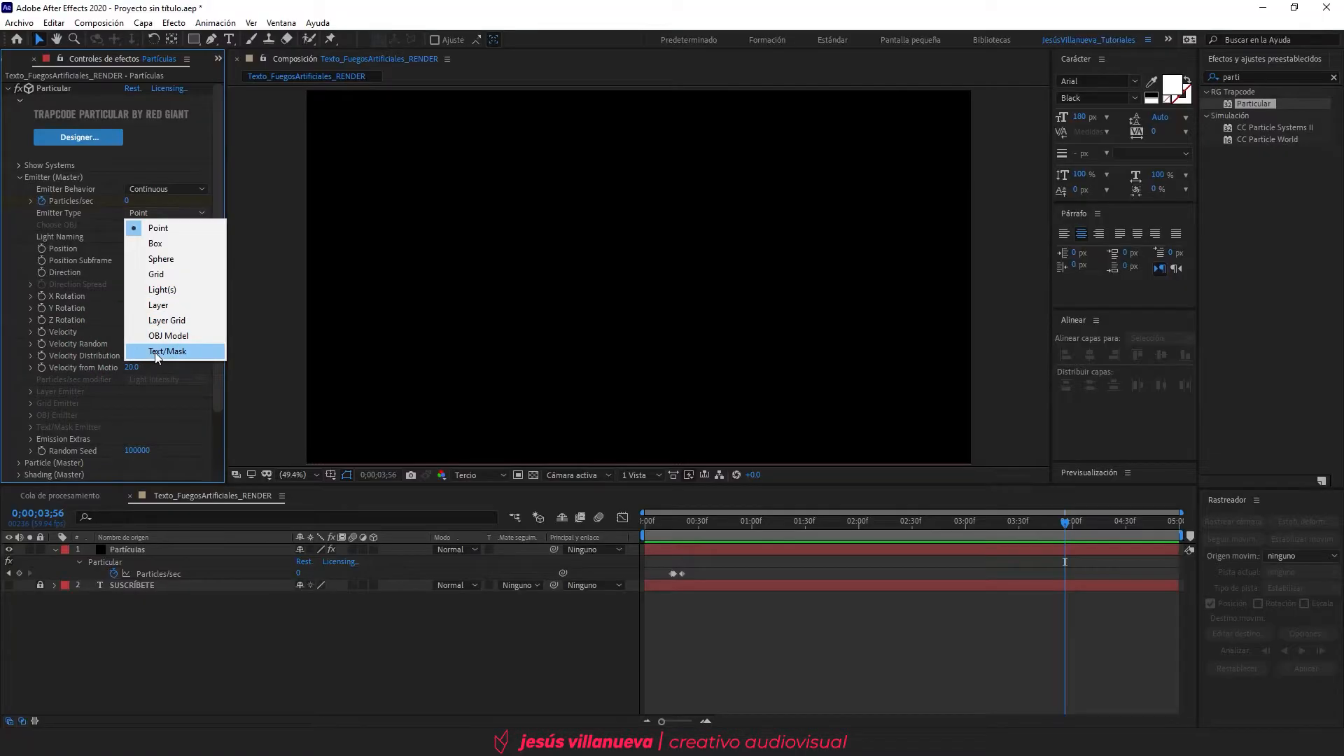
left_click(154, 351)
left_click_drag(936, 528, 689, 531)
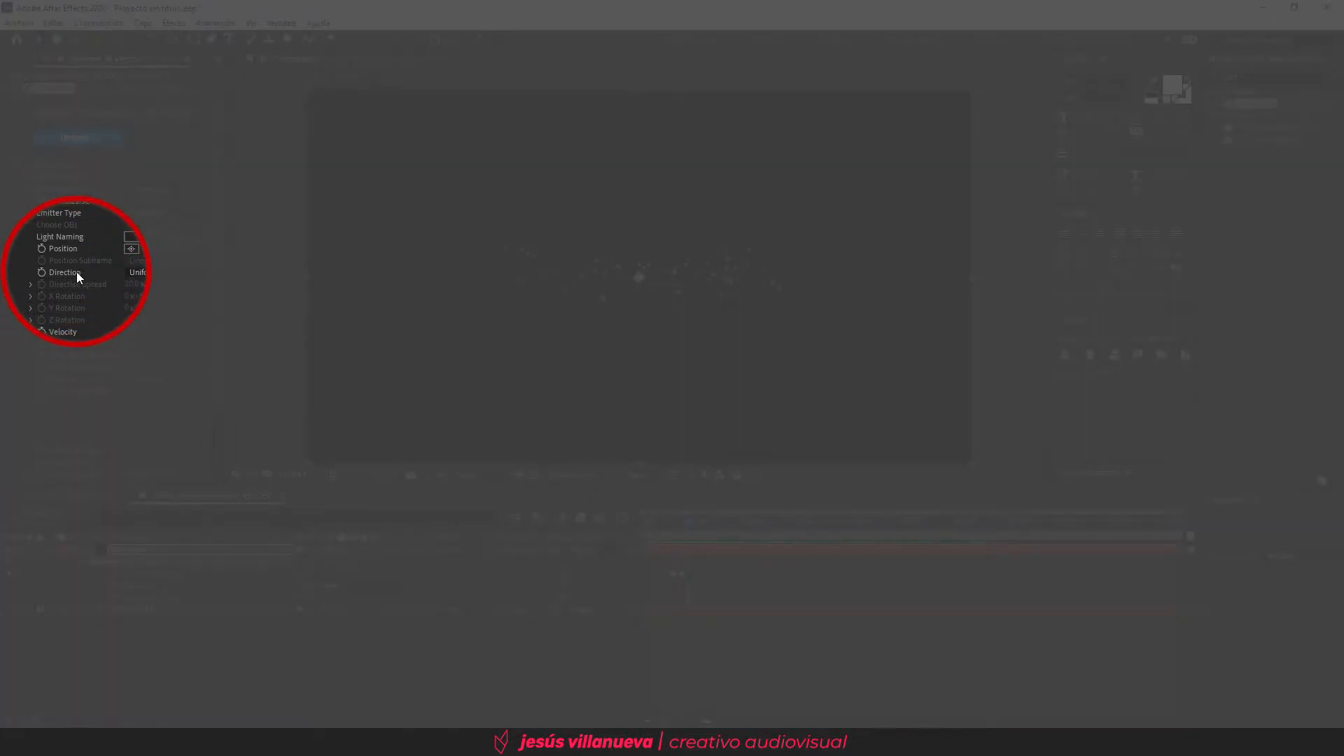
Step: Set the emitter's direction to Directional with a Direction Spread of 0.2%
left_click(157, 271)
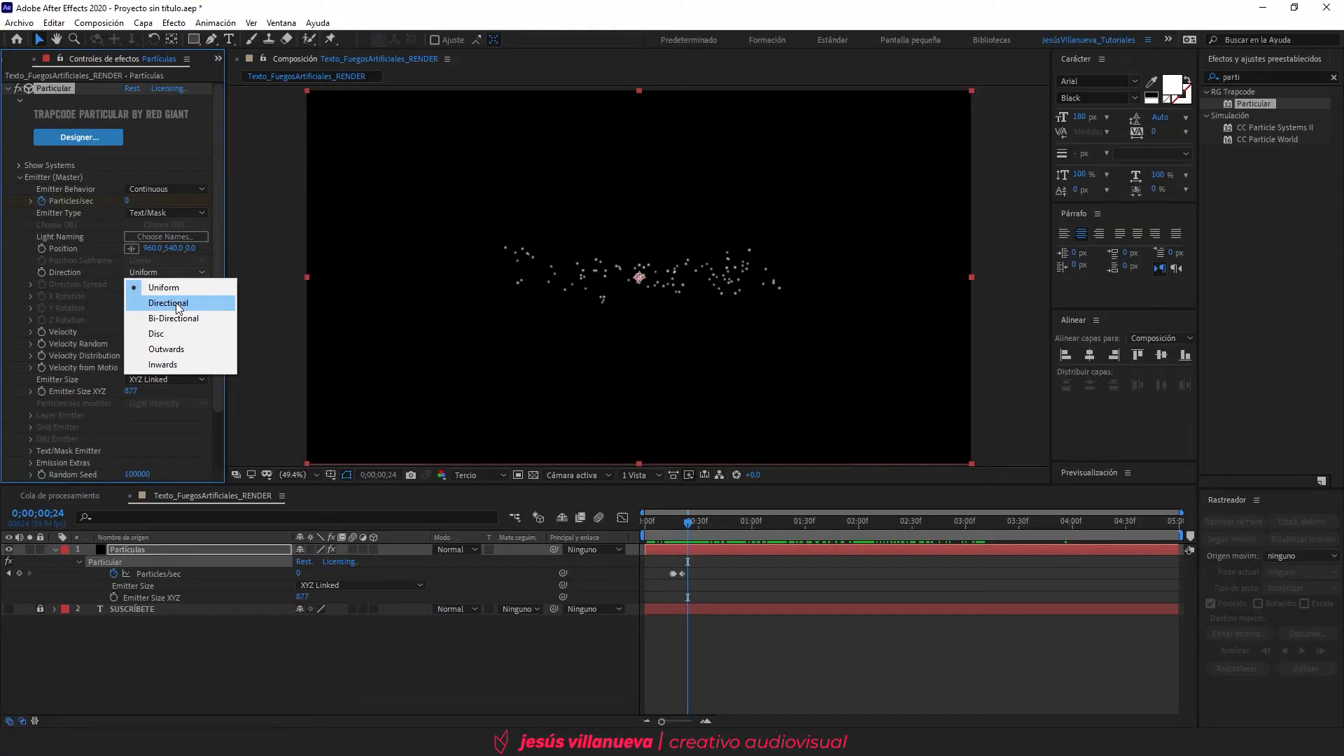
left_click(173, 303)
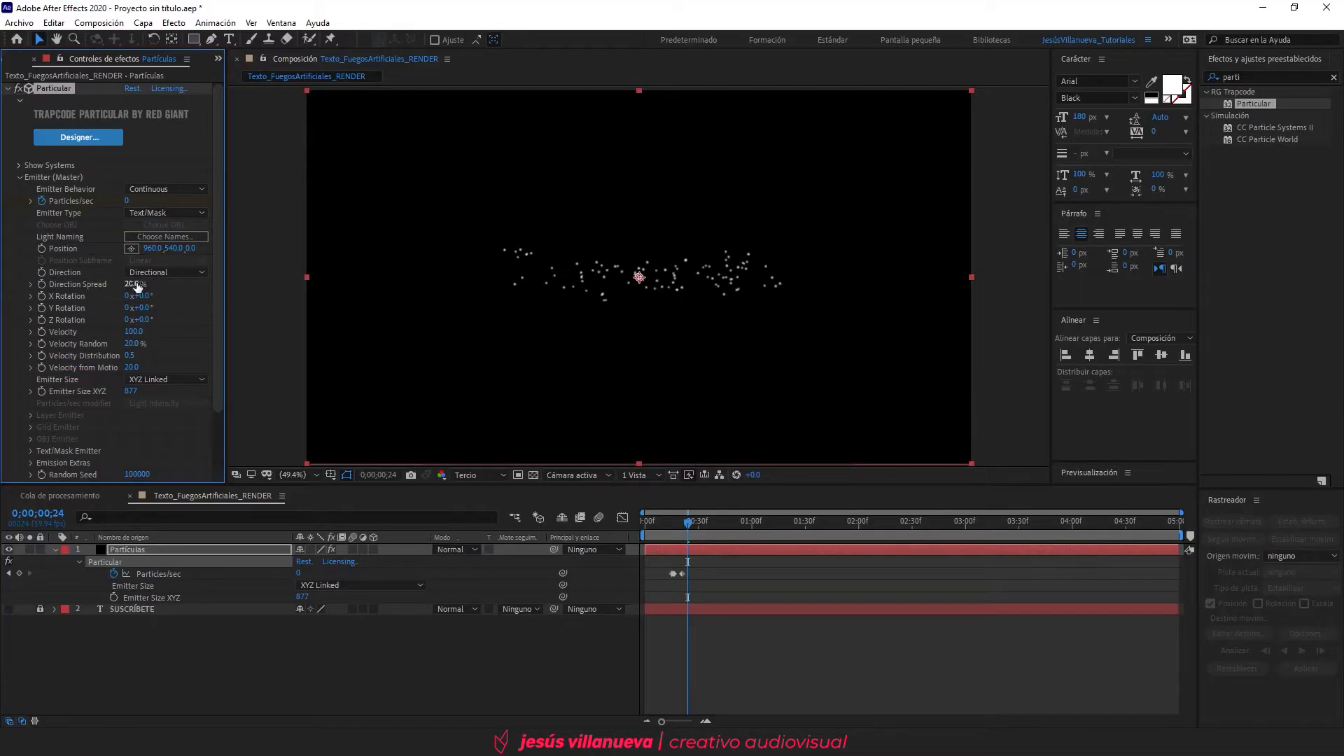
left_click_drag(136, 287, 140, 286)
left_click(138, 286)
type("0.2")
key("Return")
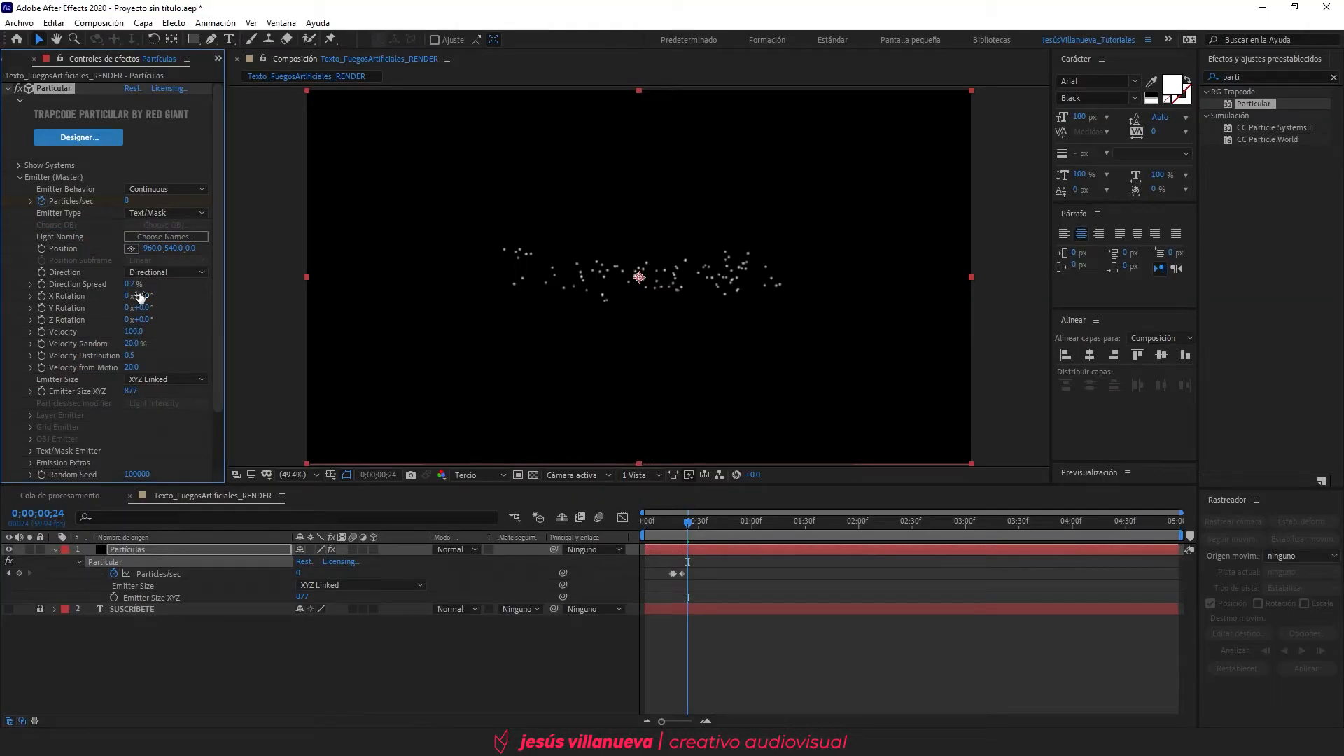
Step: Set the emitter's X Rotation to -90° and scrub the timeline to check the particles' travel direction
left_click(140, 297)
type("90")
key("Return")
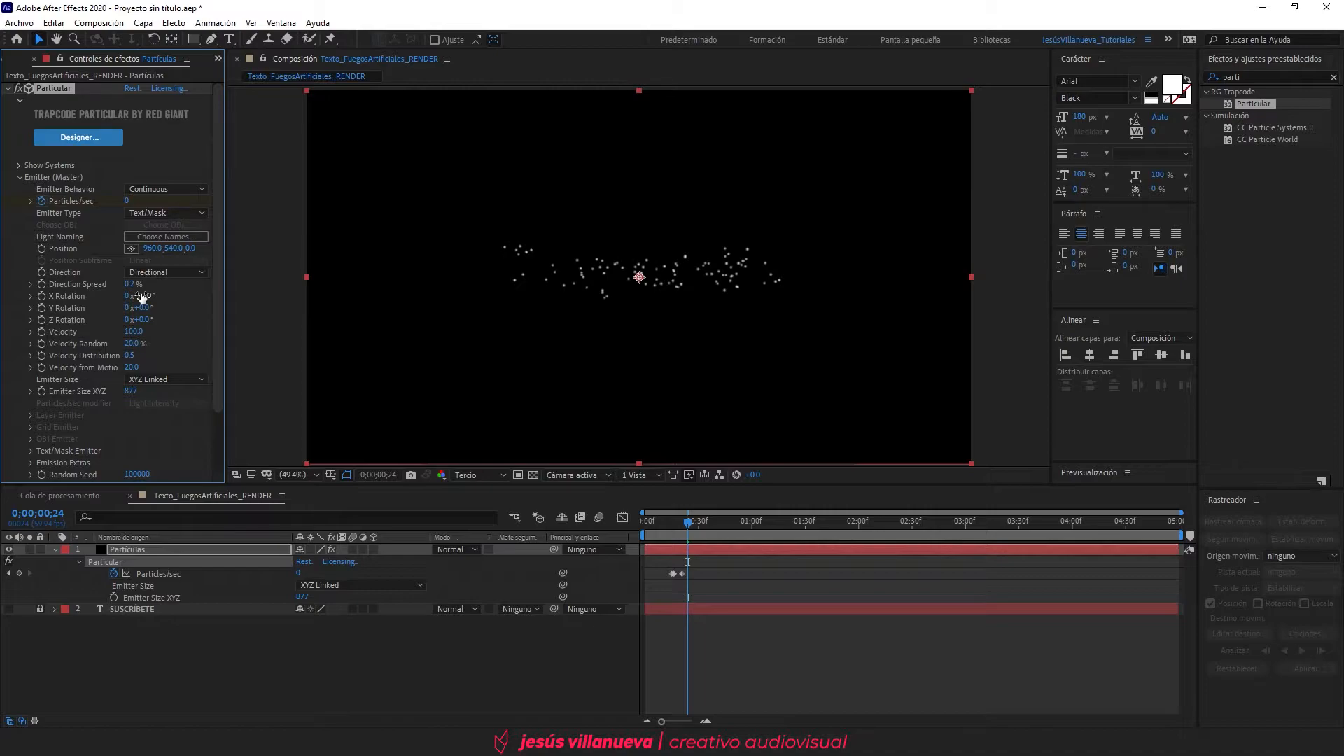
left_click(142, 295)
type("-90")
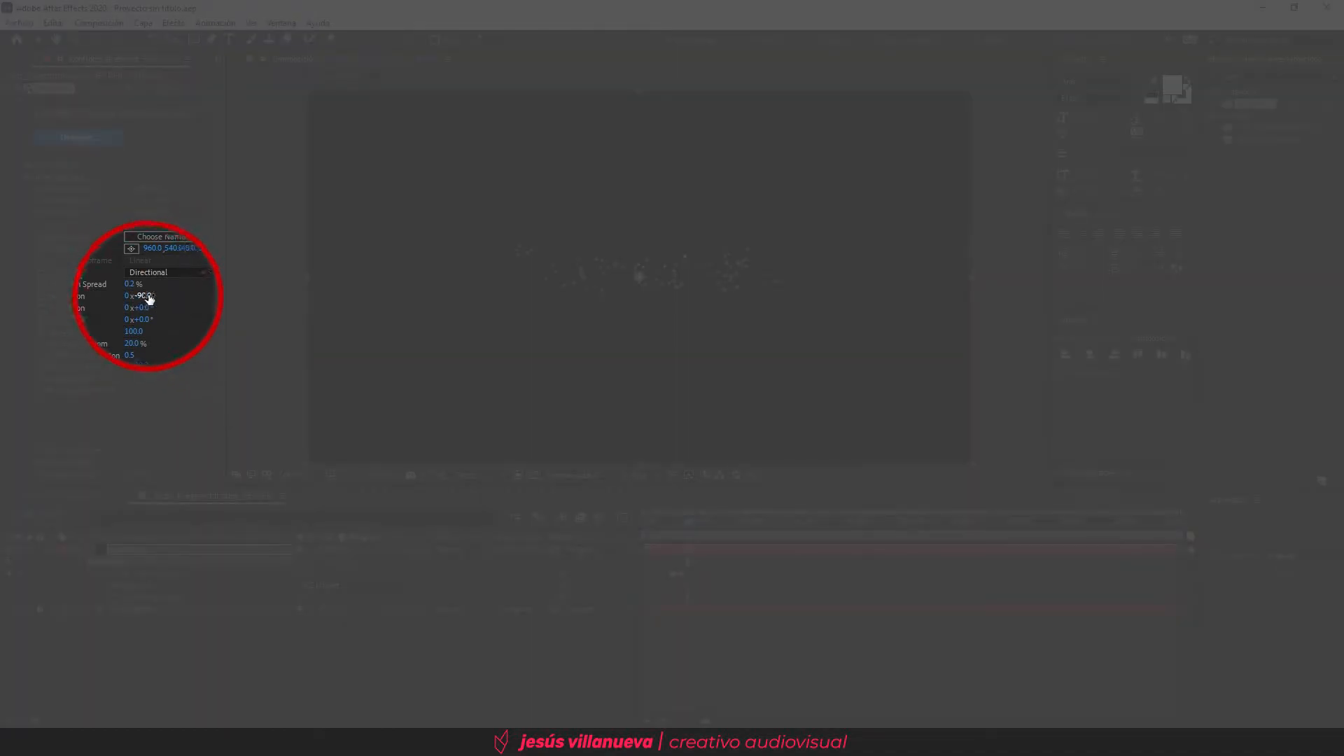
key("Return")
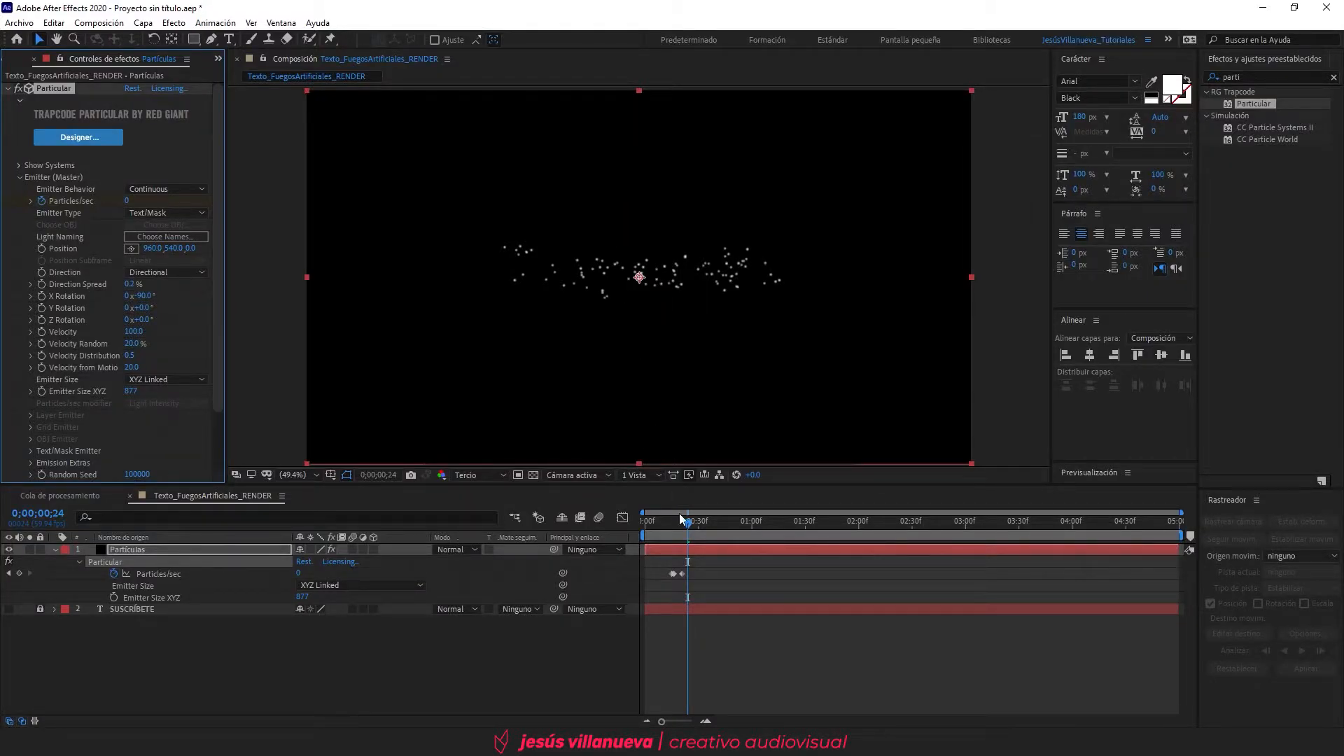
left_click_drag(679, 519, 731, 554)
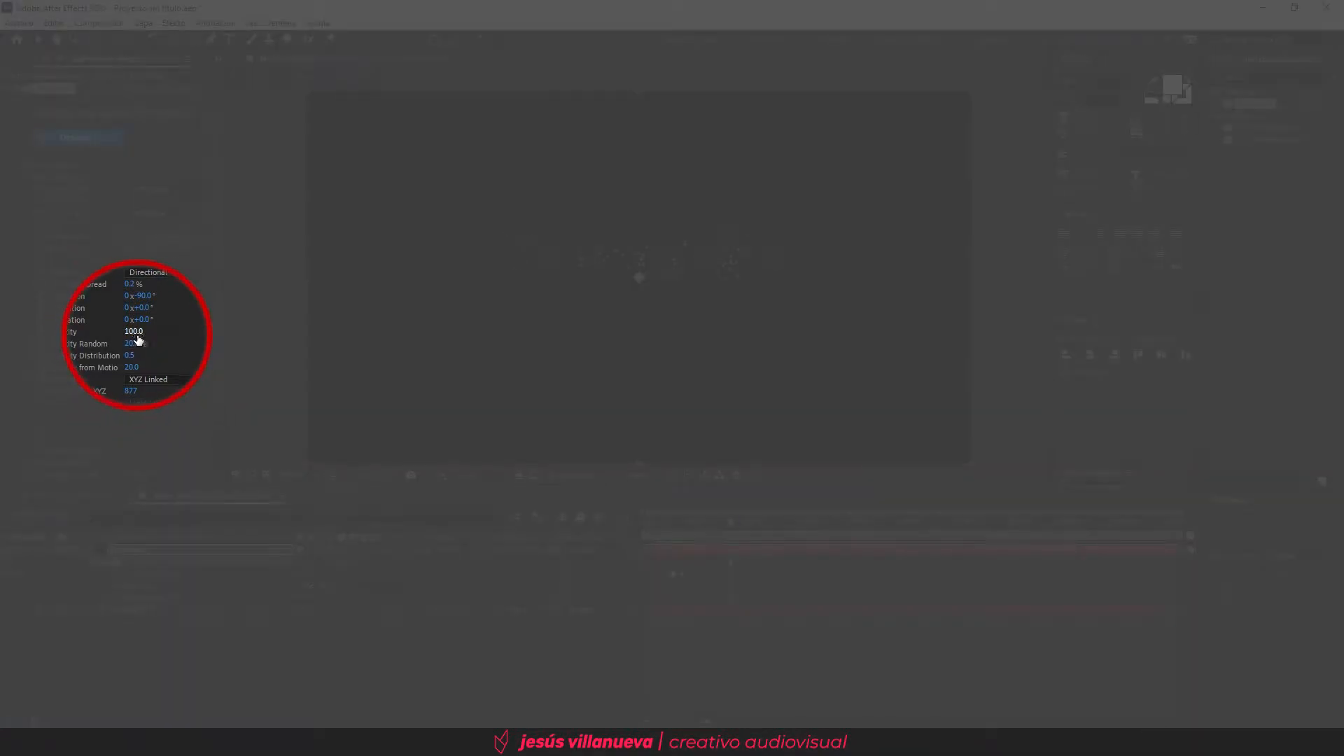
Step: Raise the emitter's Velocity to 1000 and preview the animation from the start
left_click(134, 332)
type("1000")
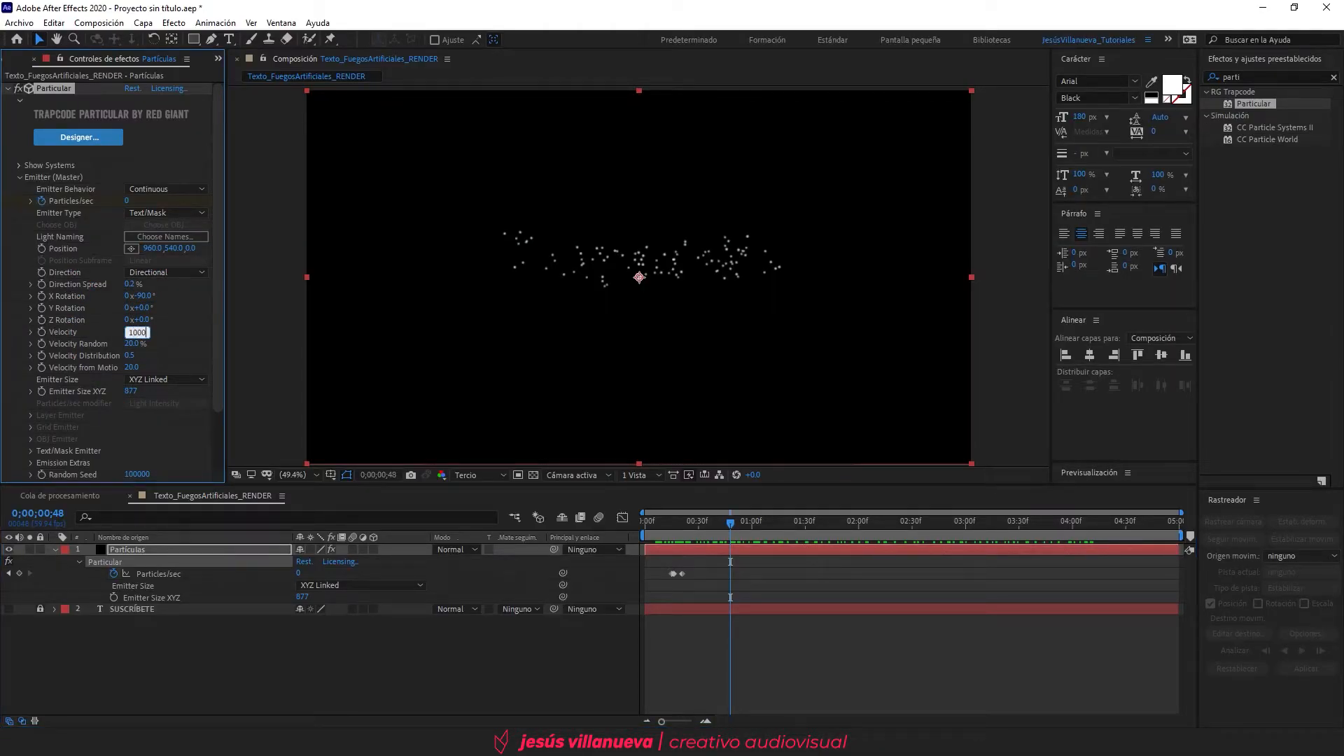
key("Return")
left_click(630, 536)
key("Home")
key("space")
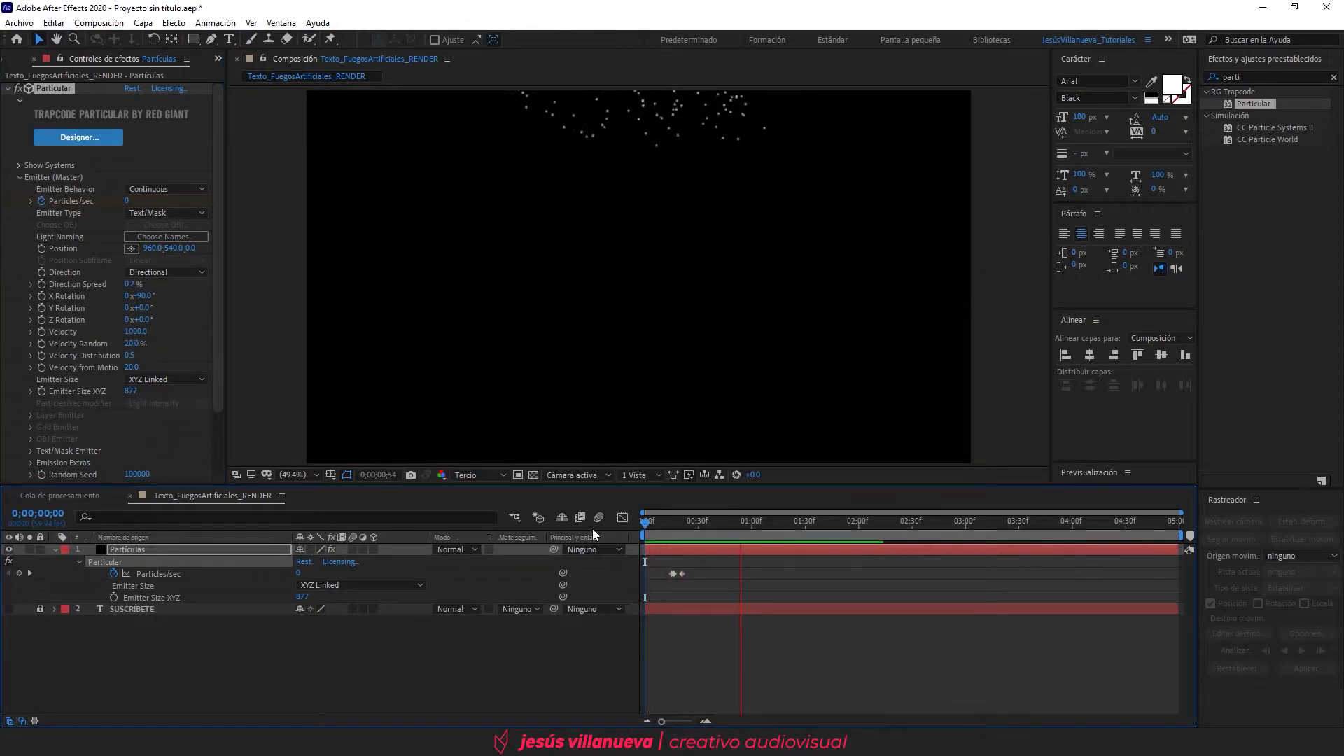
key("space")
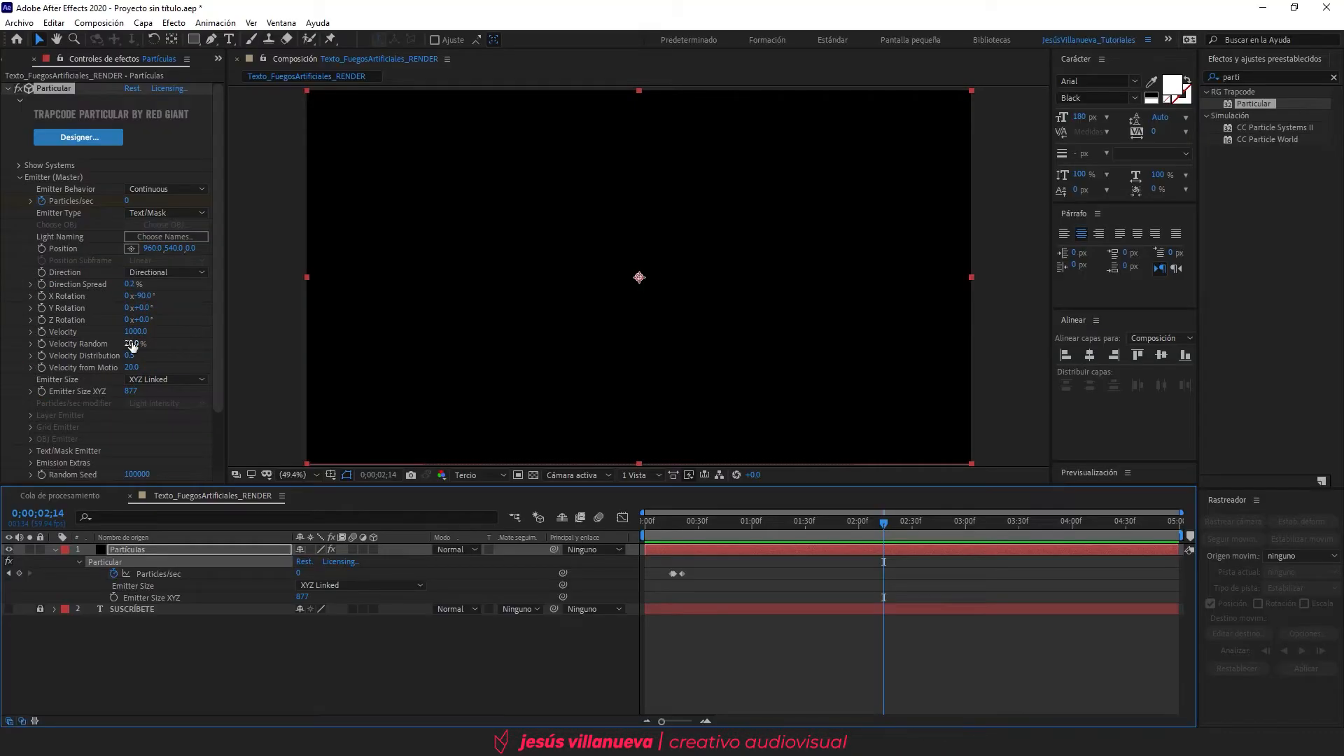
Step: Set both the emitter's Velocity Random and Velocity Distribution to 0
left_click(131, 343)
type("0")
key("Return")
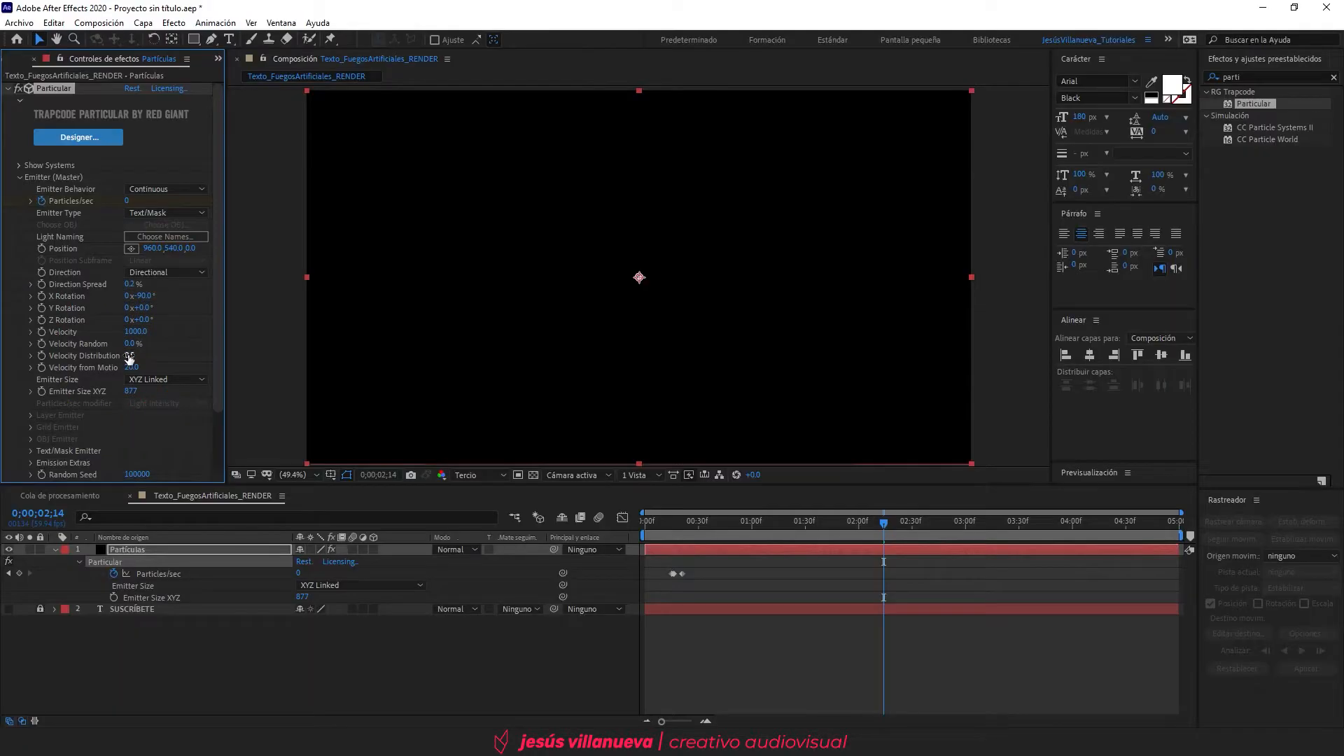
left_click(130, 355)
type("0")
key("Return")
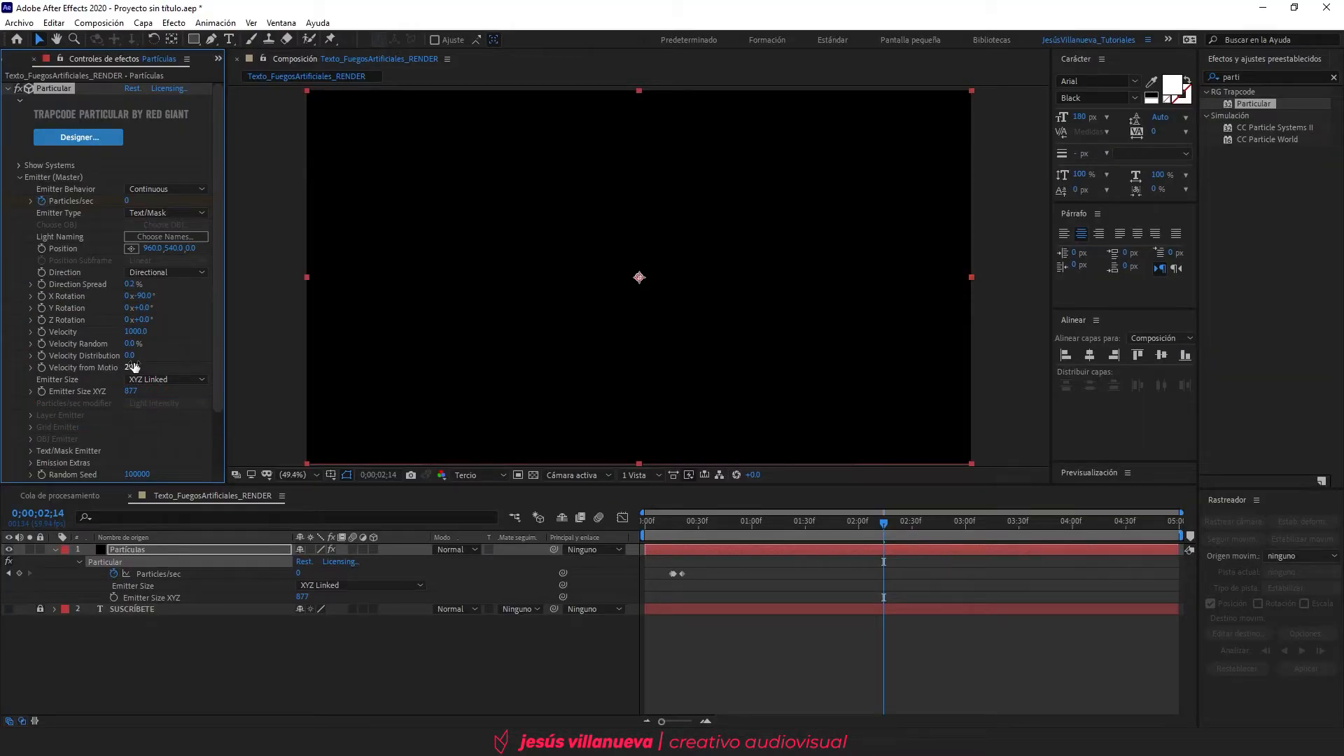
Step: Set the emitter's Velocity from Motion to 50
left_click(131, 367)
type("50")
key("Return")
Step: Assign the SUSCRÍBETE layer as the Text/Mask Emitter source and view the particles at 0;00;00;43
scroll(96, 372, "down", 1)
scroll(95, 372, "down", 1)
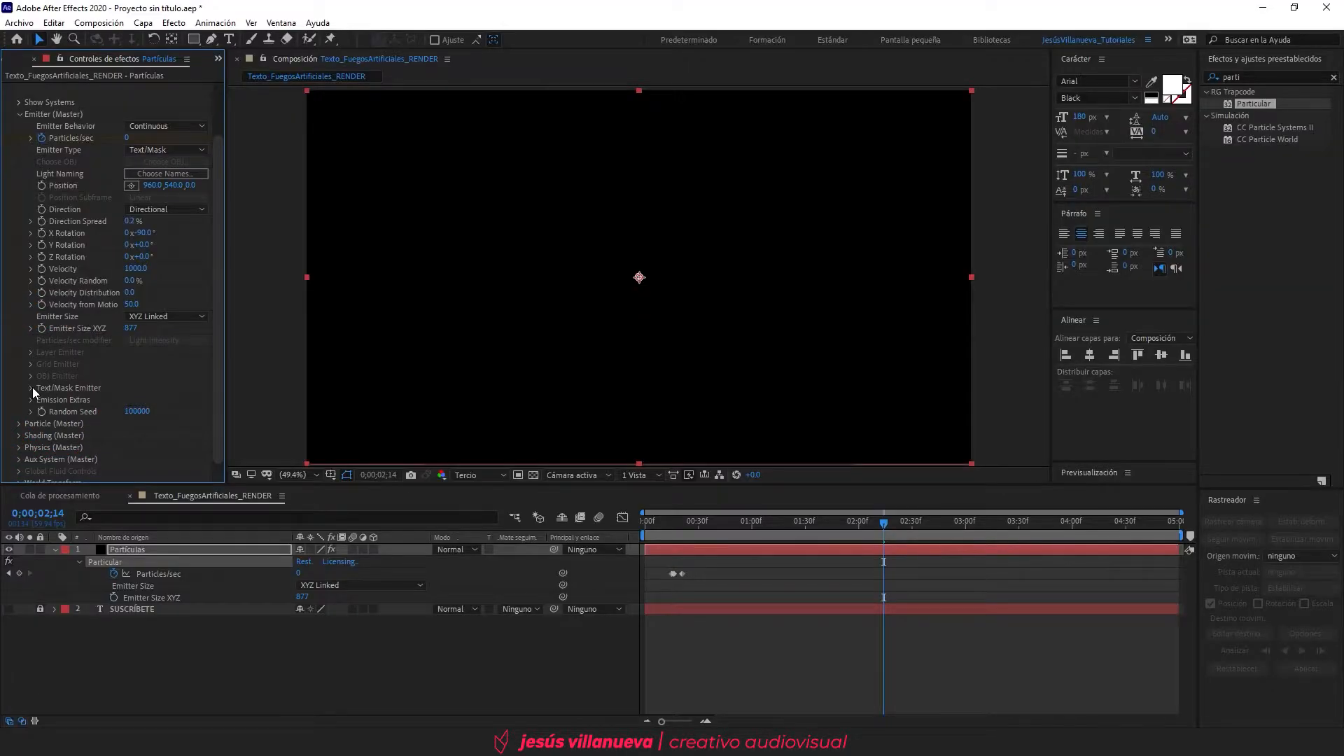
left_click(32, 388)
scroll(32, 388, "down", 2)
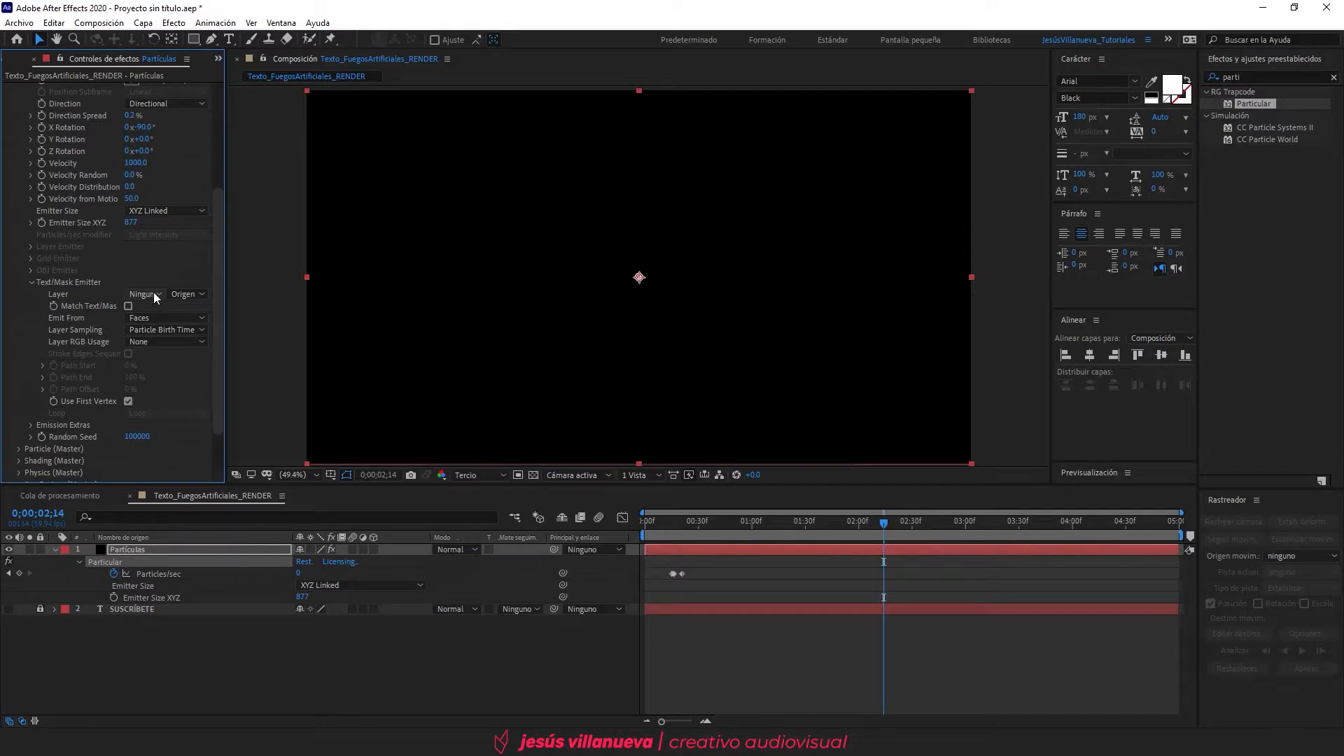
left_click(154, 292)
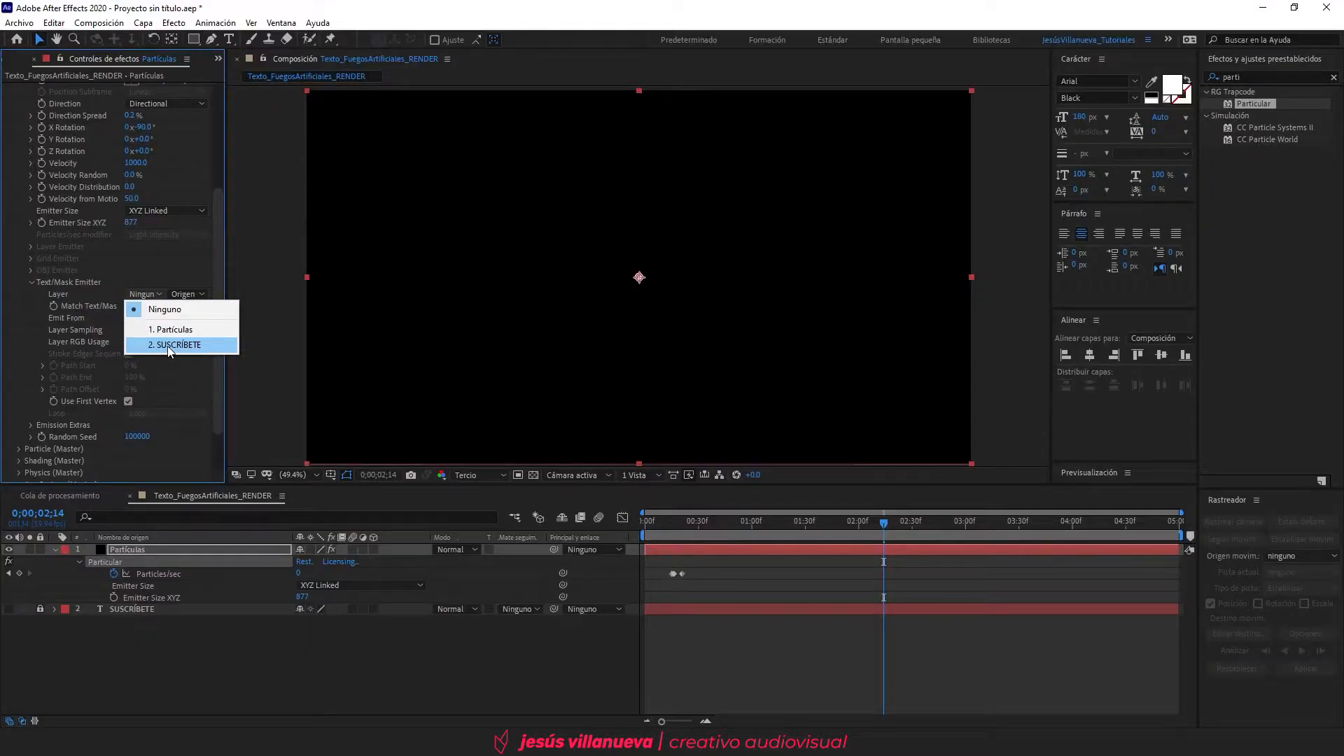
left_click(167, 345)
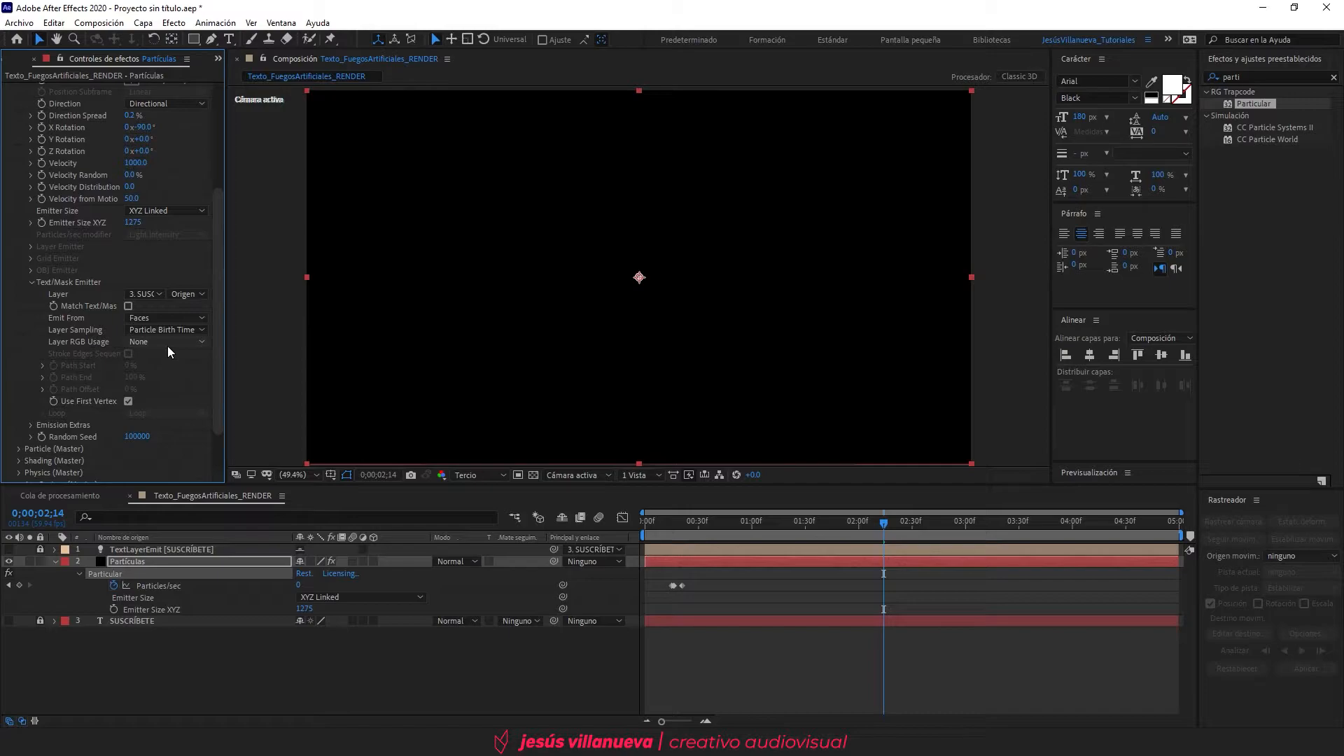
left_click_drag(731, 521, 721, 523)
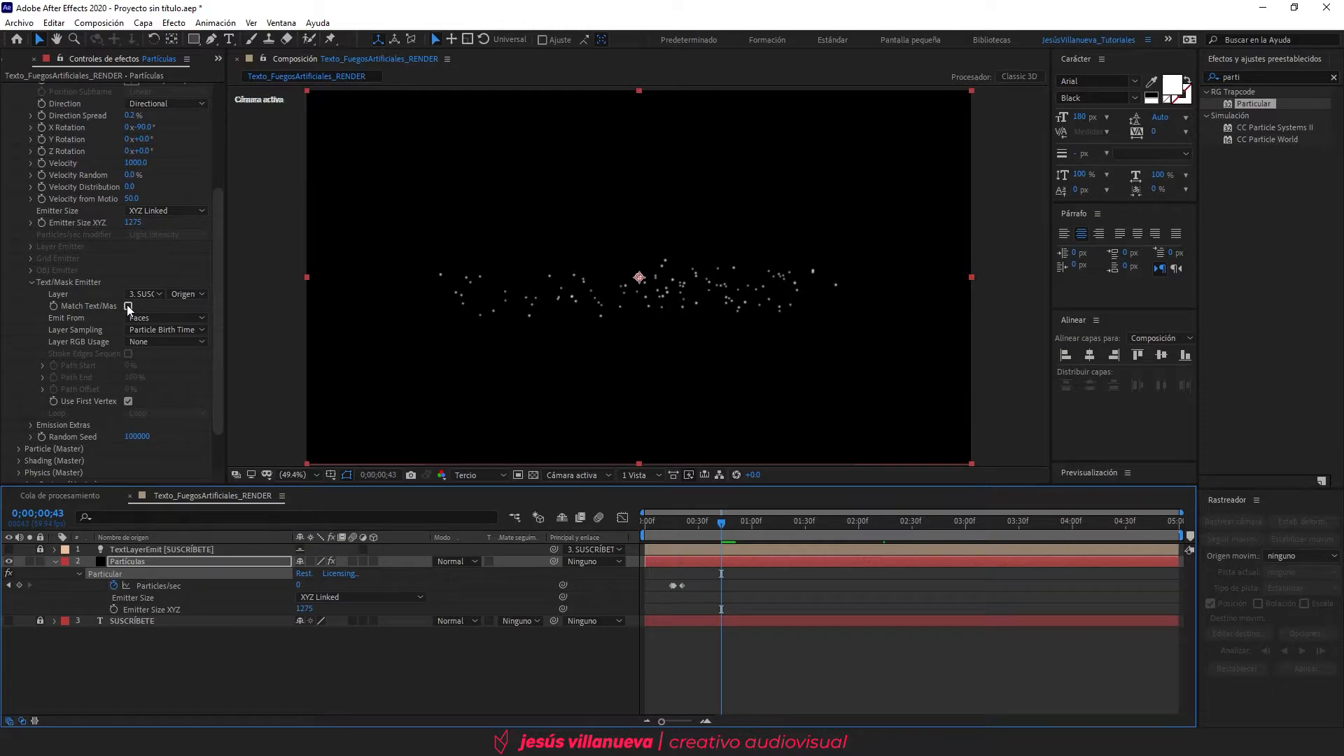
Step: Enable matching the text/mask size in the Text/Mask Emitter and emit the particles from Edges
left_click(129, 306)
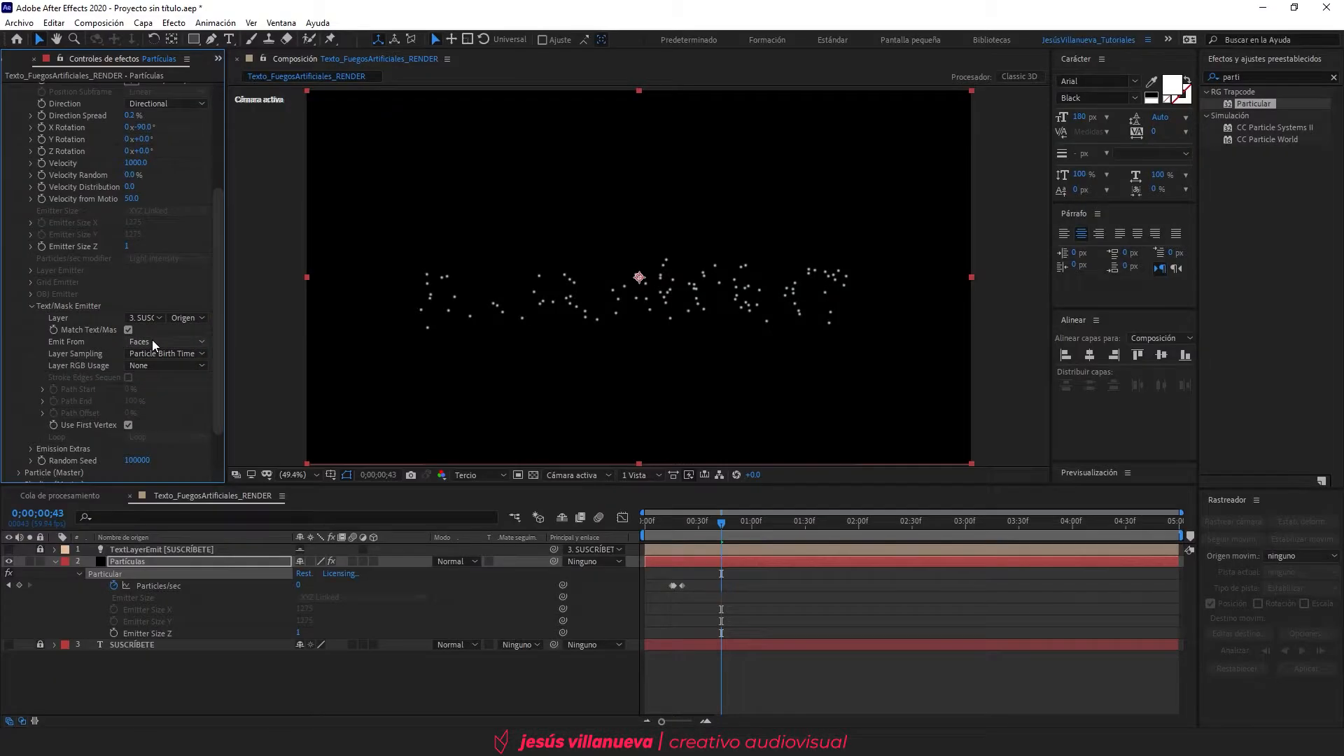
left_click(154, 343)
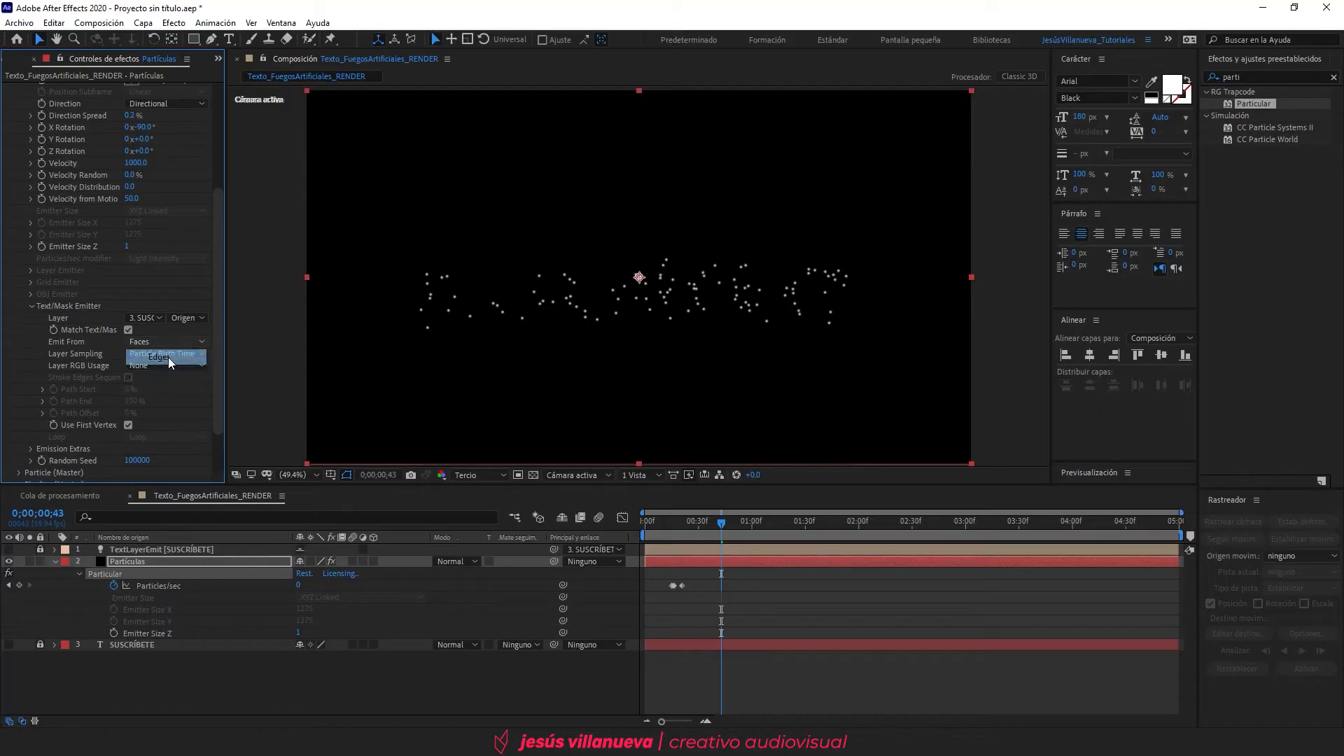
left_click(168, 357)
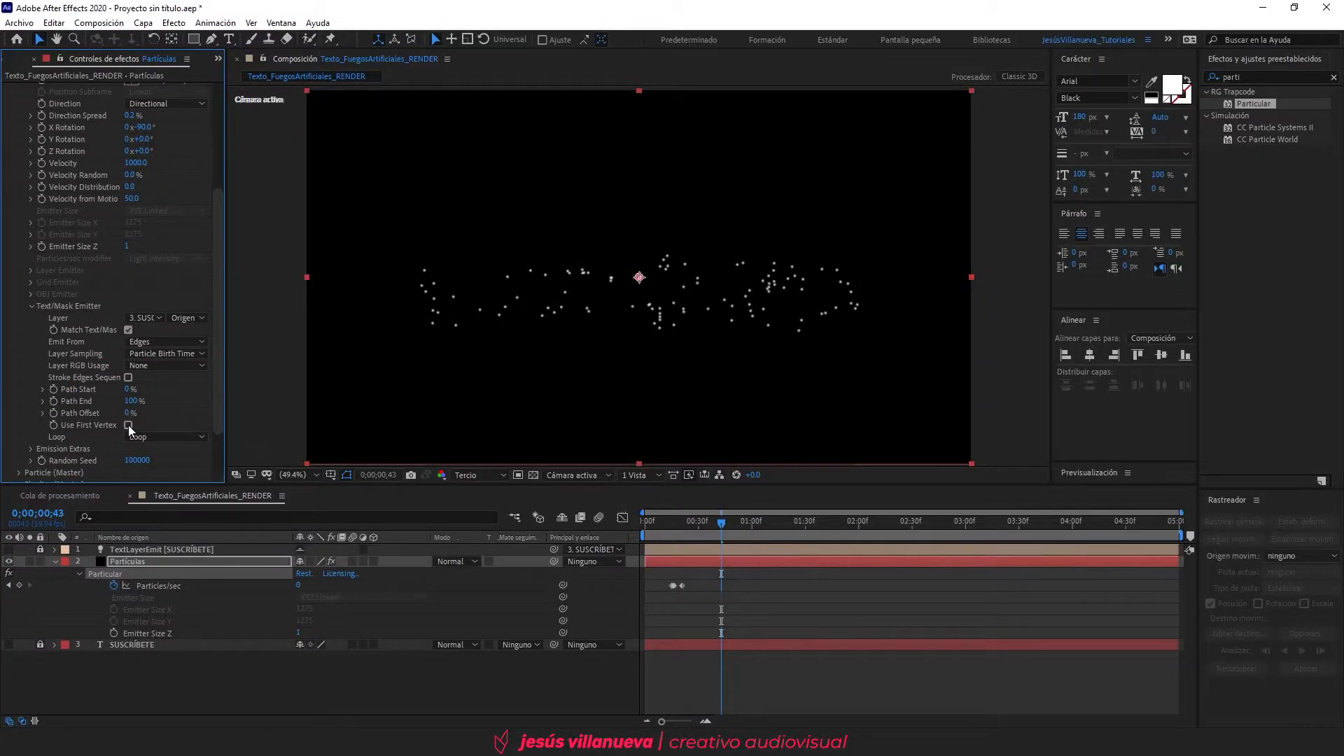
Step: Turn off Use First Vertex and set the emitter's Random Seed to 200
left_click(128, 425)
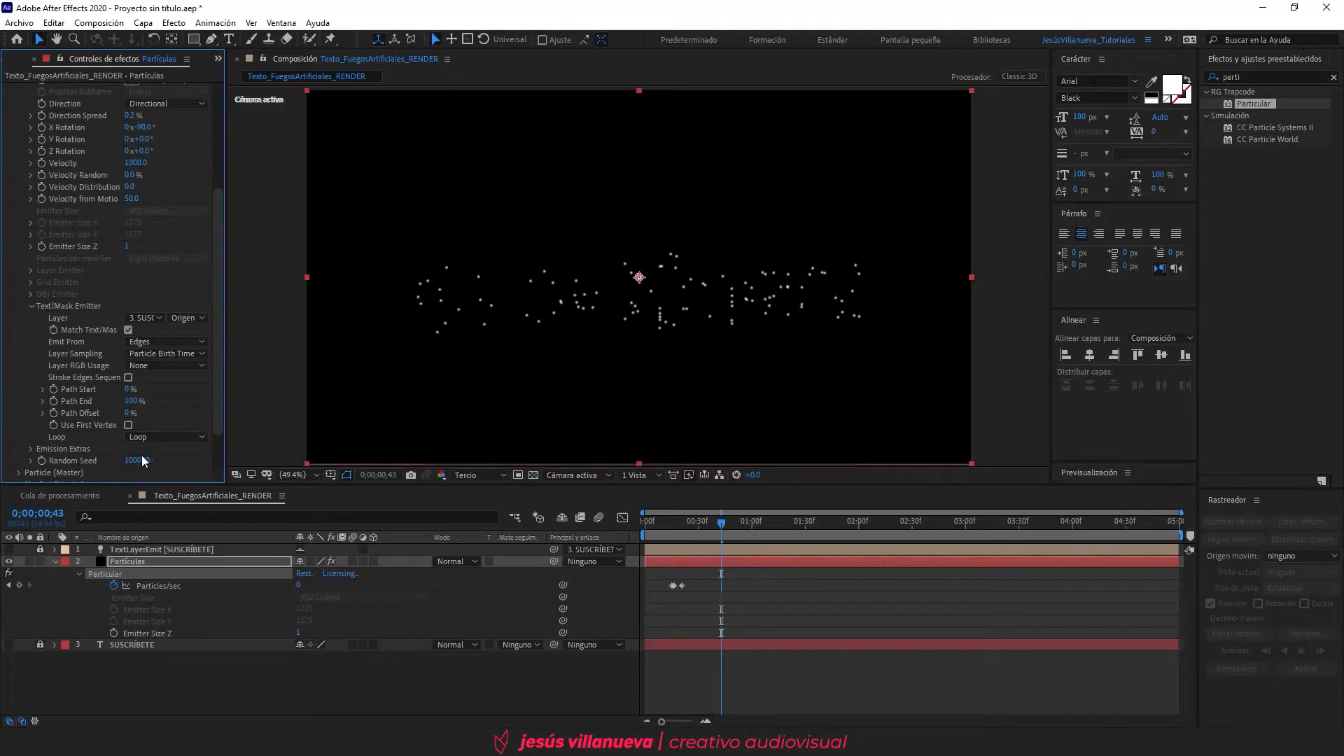
left_click(142, 460)
type("200")
key("Return")
scroll(21, 177, "up", 5)
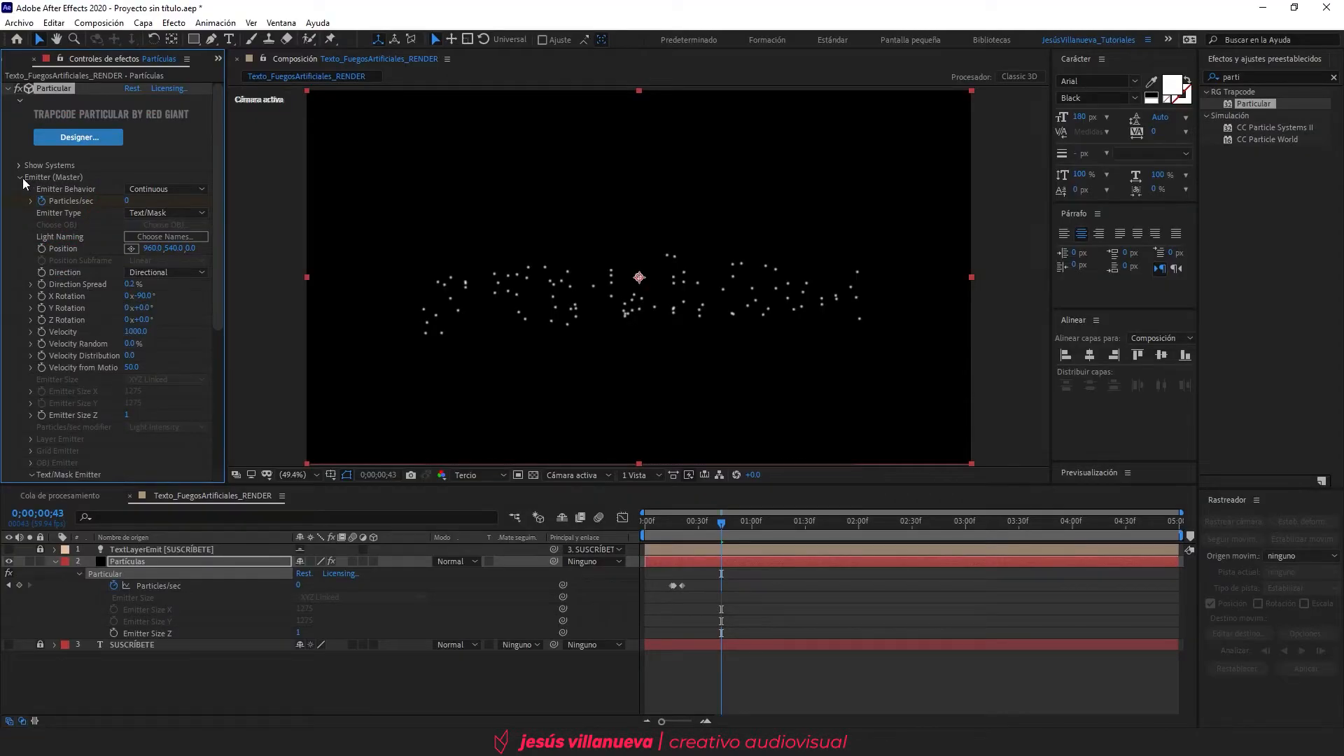
Step: Collapse the Emitter settings and set the particles' Life Random to 80%
left_click(20, 177)
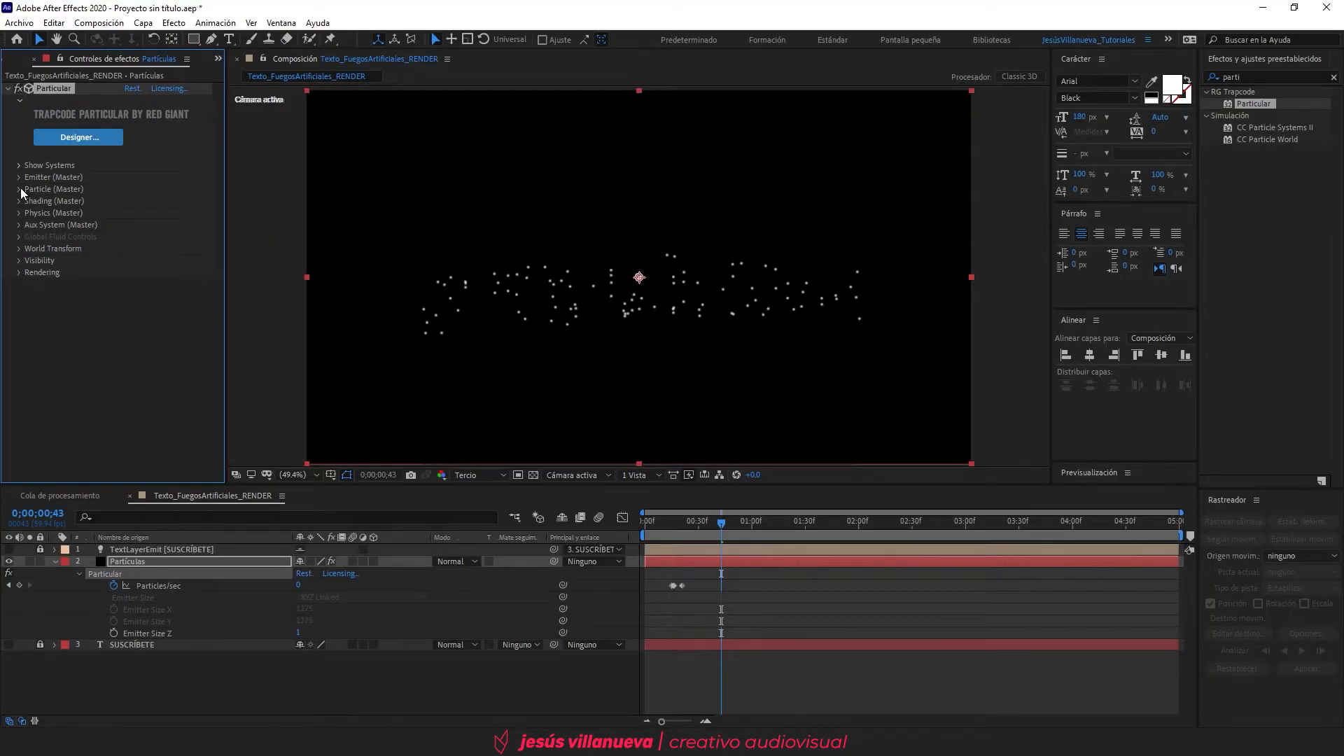
left_click(20, 189)
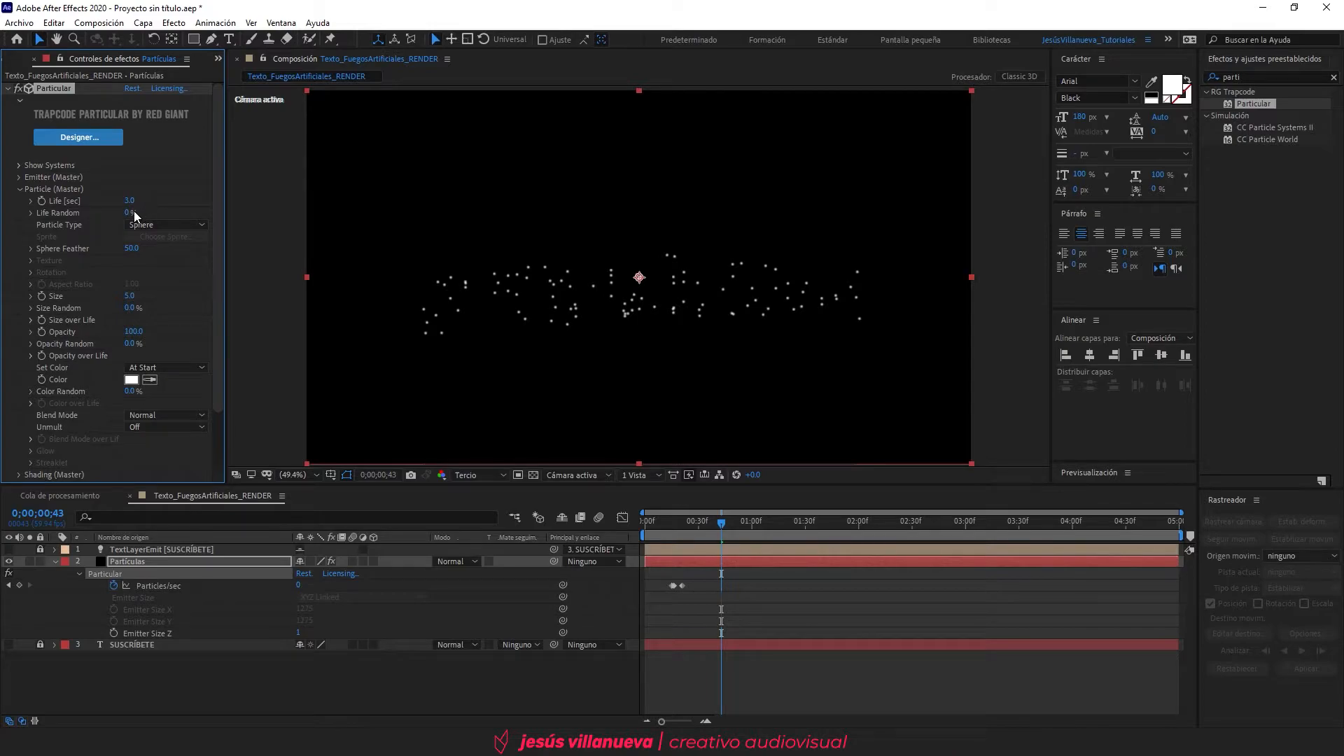
left_click(129, 213)
type("80")
key("Return")
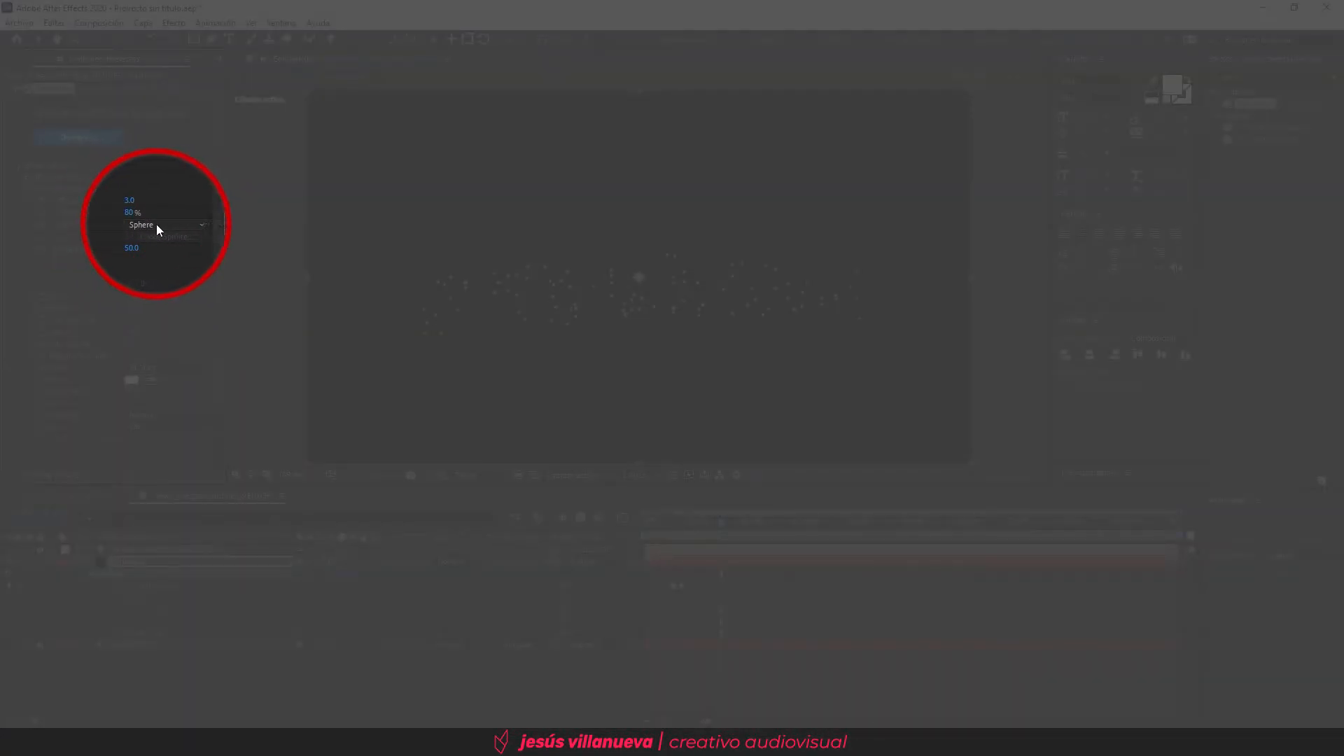
Step: Change the Particle Type to Cloudlet and set the particle Size to 2
left_click(158, 224)
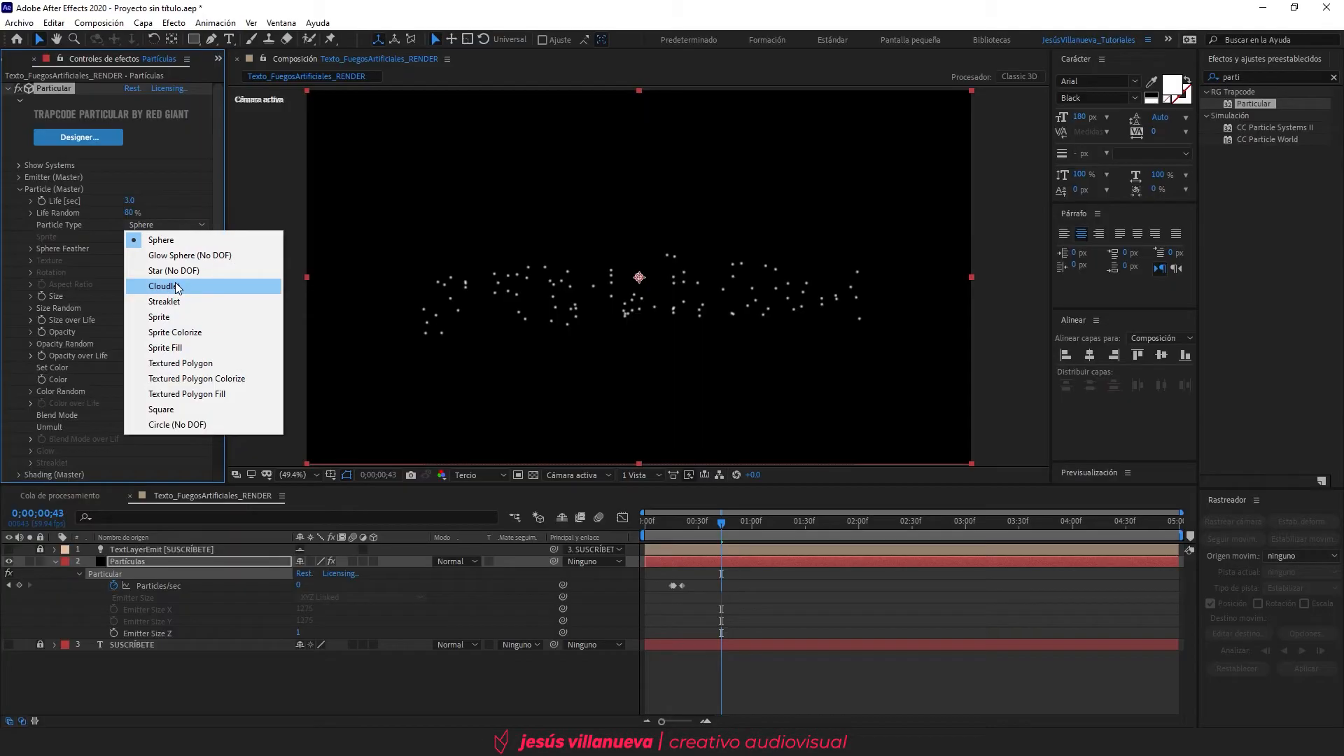
left_click(174, 286)
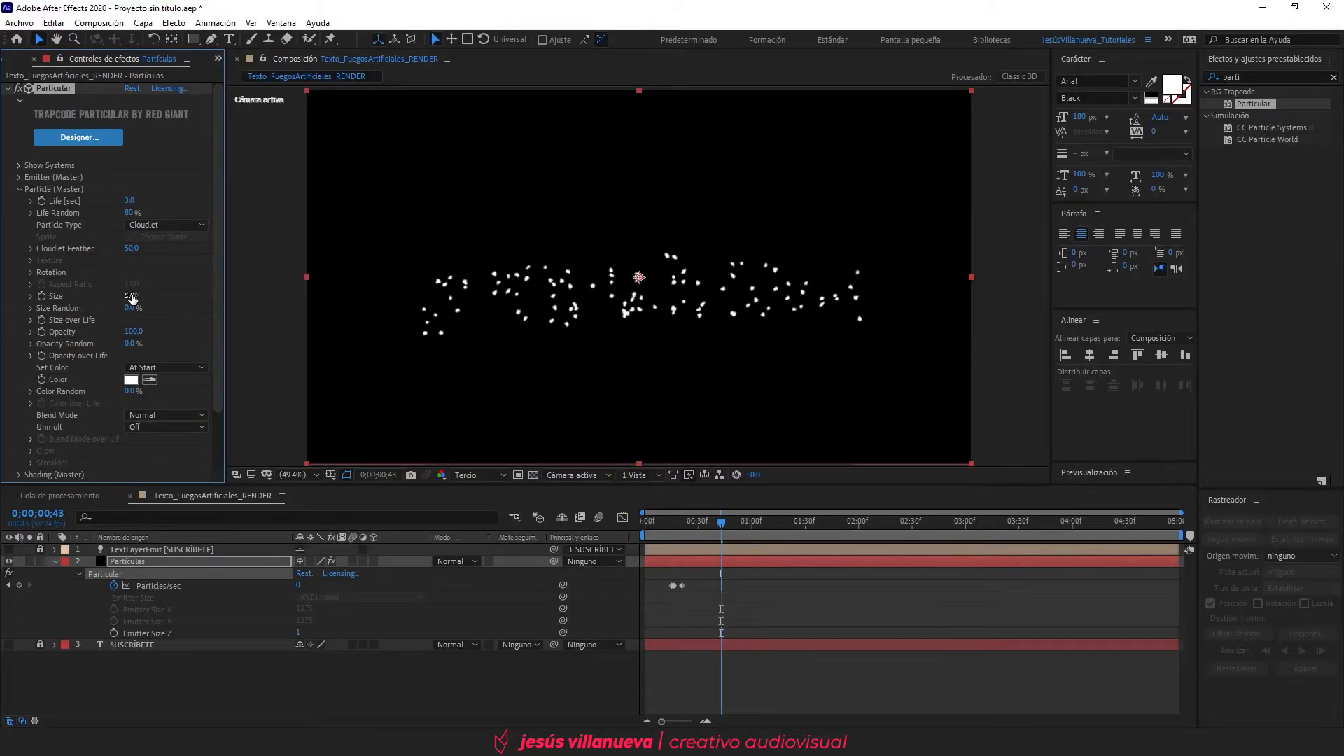
left_click(132, 297)
type("2")
key("Return")
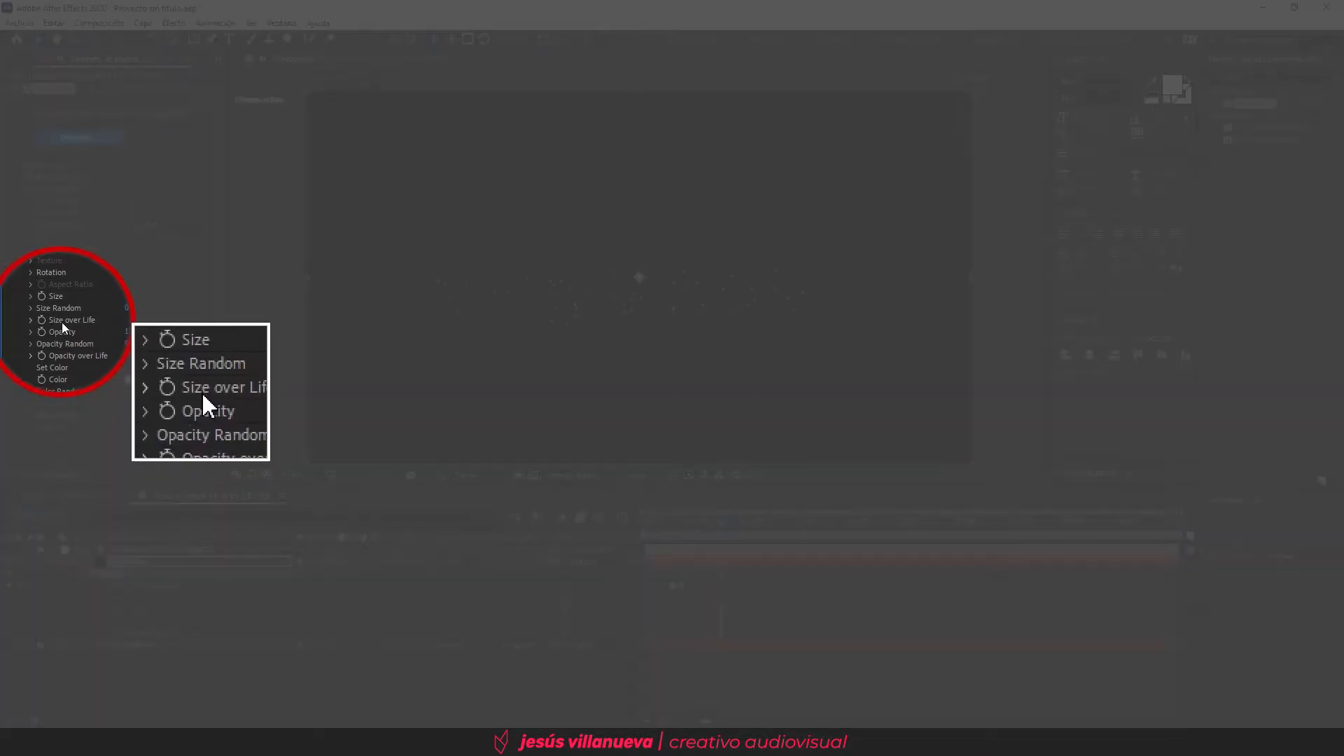
Step: Shape the Size over Life curve as a rounded arch that starts and ends at zero and peaks at mid-life
left_click(31, 321)
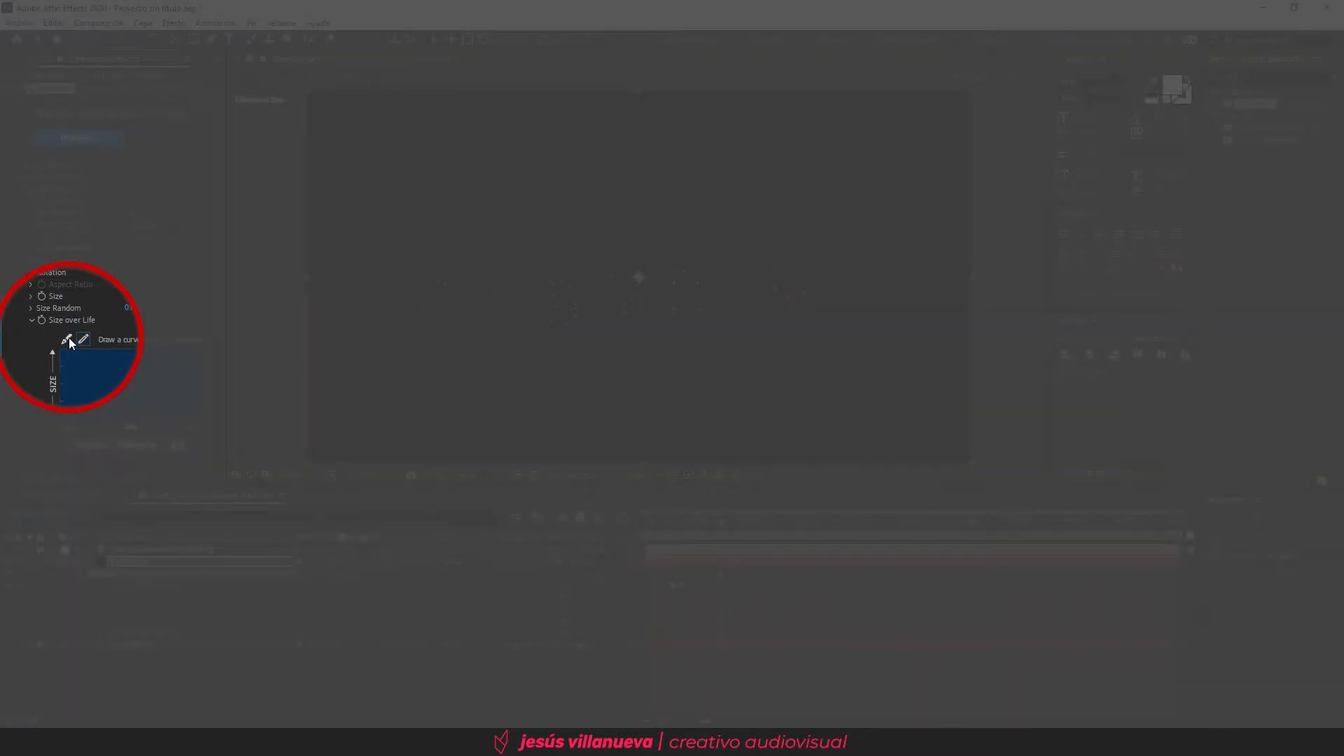
left_click(68, 339)
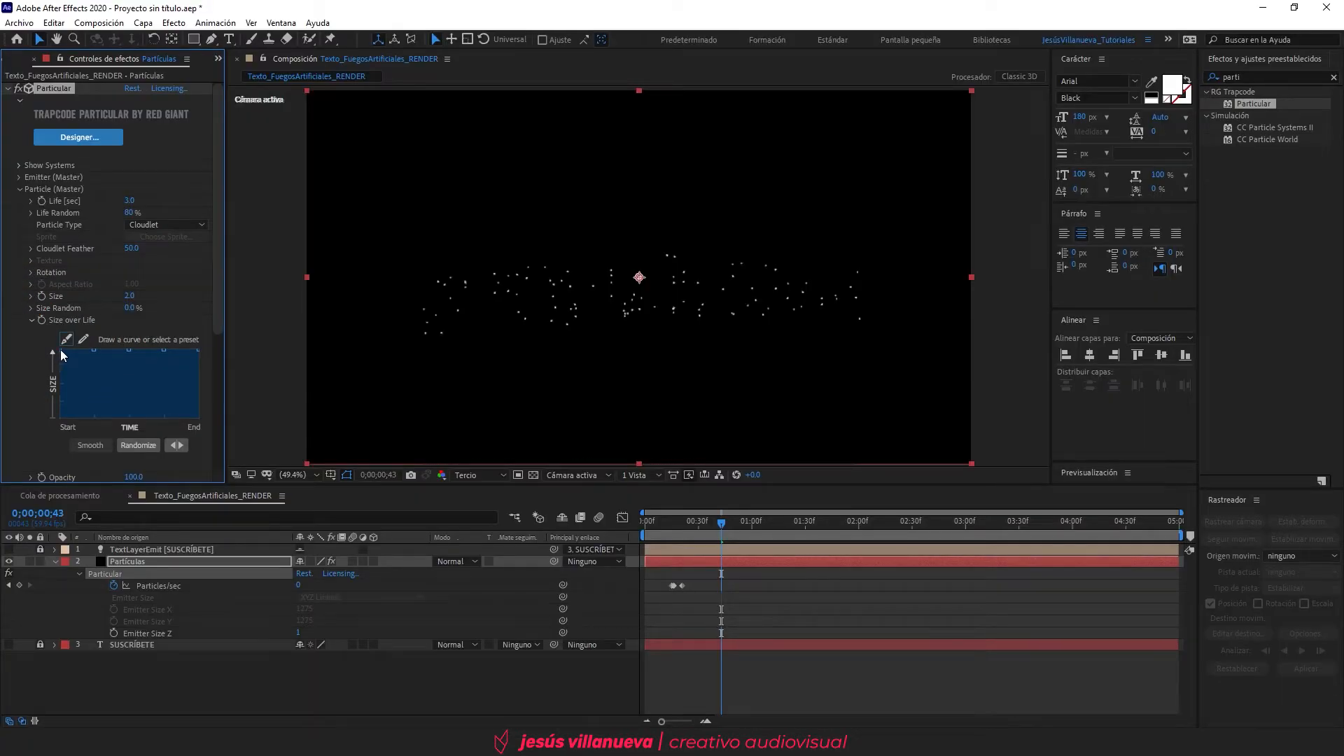
left_click_drag(60, 351, 59, 421)
left_click_drag(198, 348, 198, 418)
left_click_drag(170, 360, 180, 378)
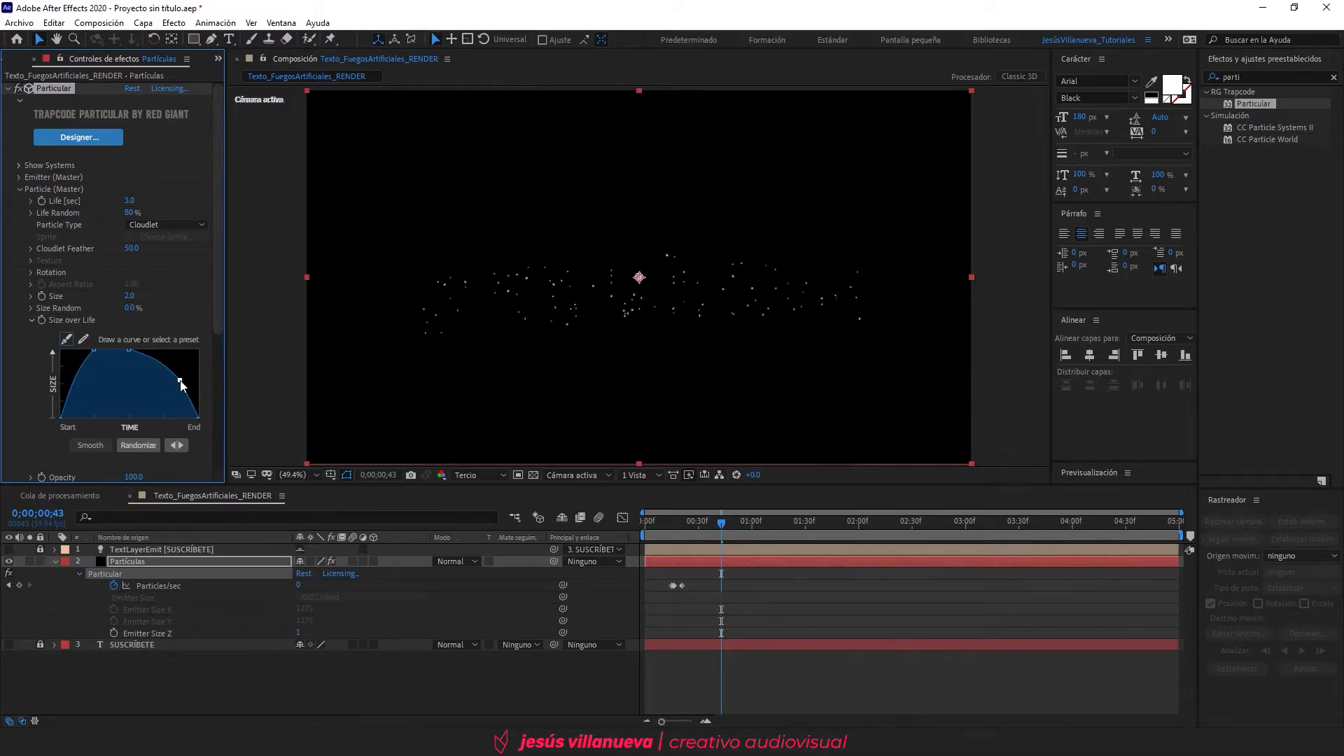
left_click_drag(94, 350, 80, 377)
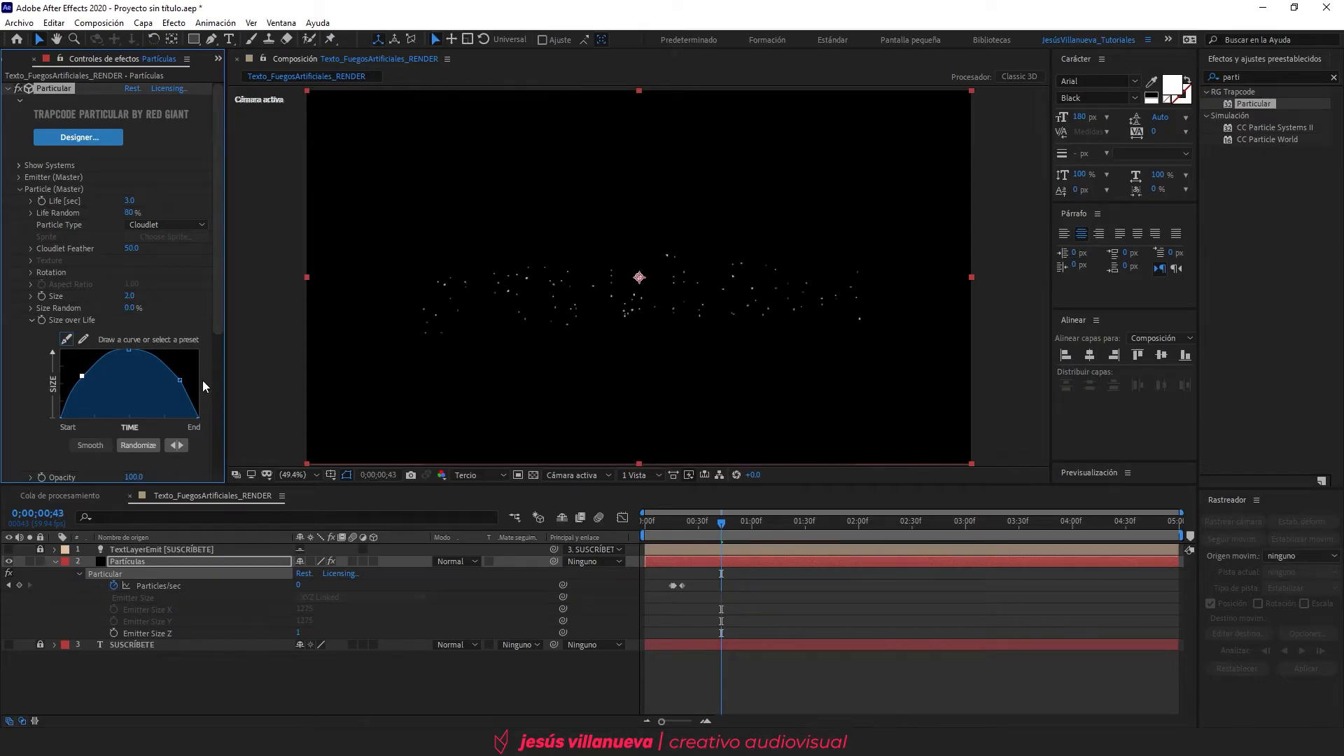
Step: Set the particles' Opacity Random to 10%
left_click_drag(216, 320, 221, 426)
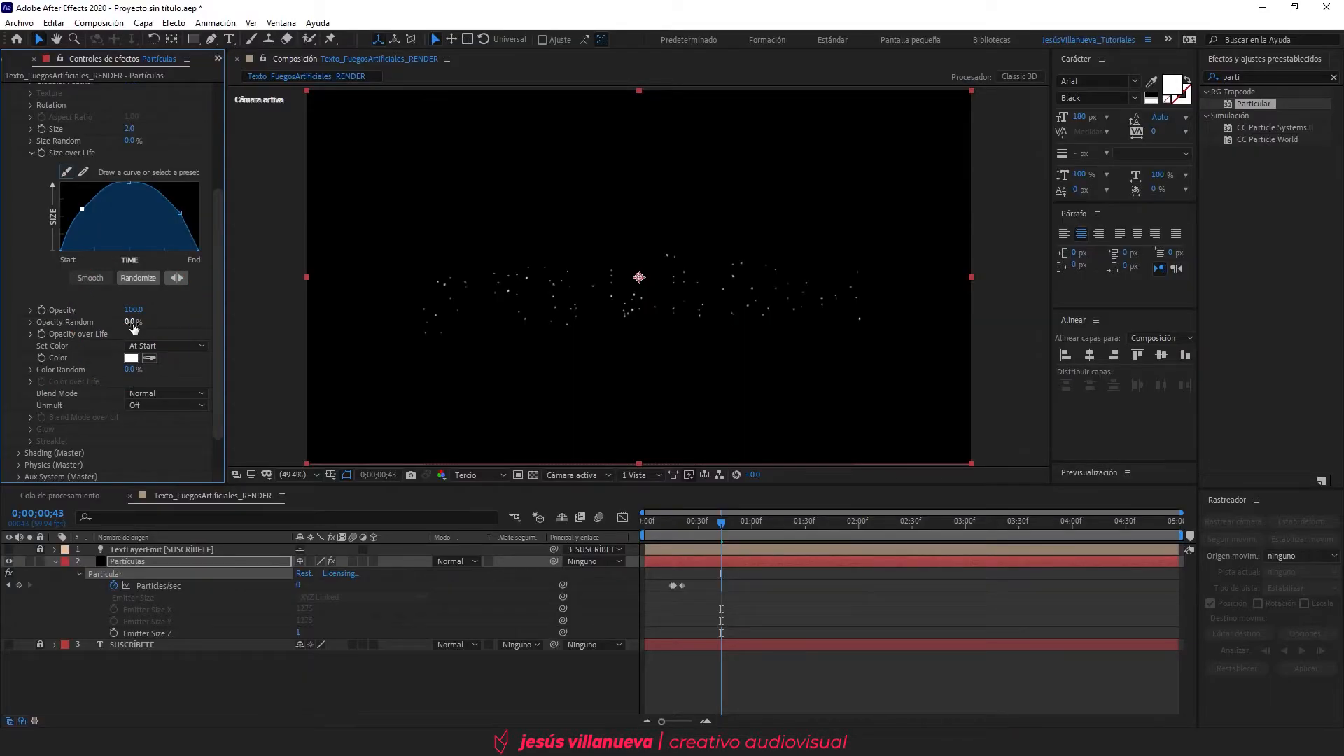
left_click(131, 322)
type("10")
key("Return")
Step: Lower the start and end points of the Opacity over Life curve to zero
left_click(31, 335)
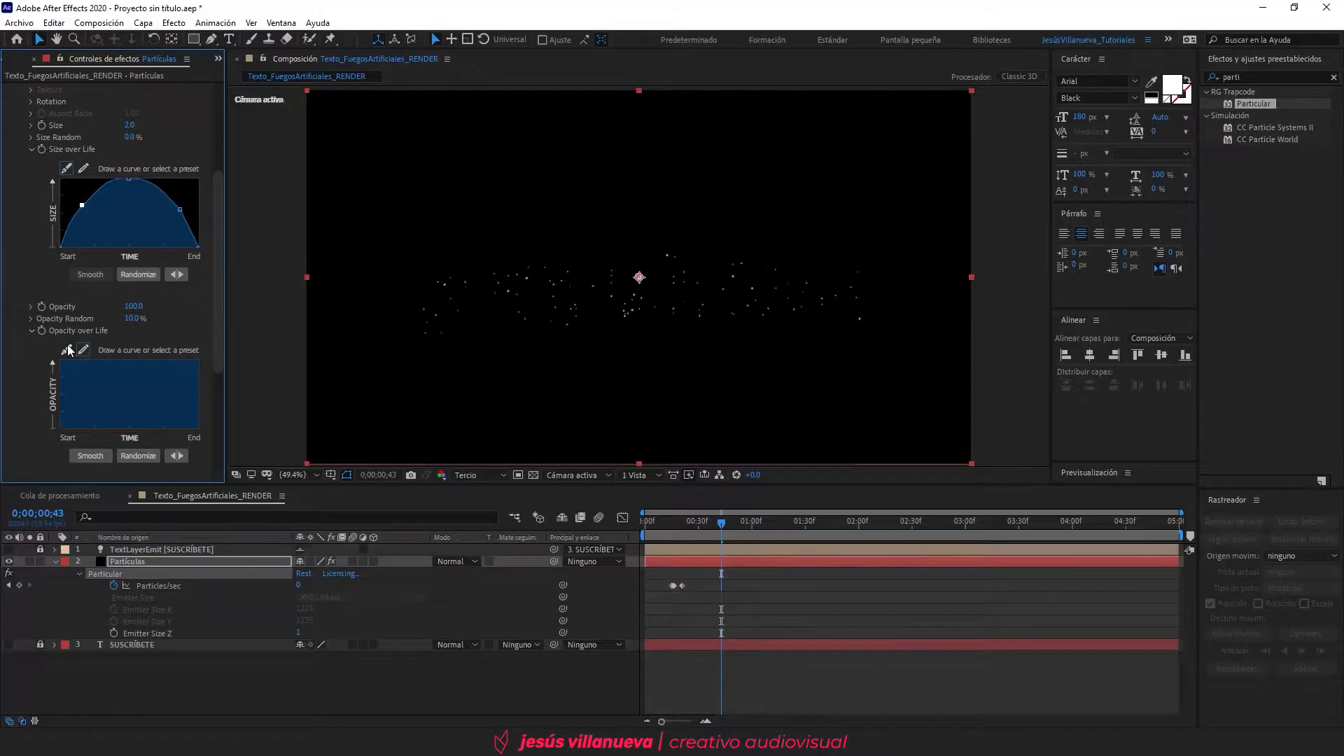
left_click(68, 349)
left_click_drag(58, 393, 50, 440)
left_click_drag(199, 361, 198, 368)
left_click_drag(205, 425, 209, 442)
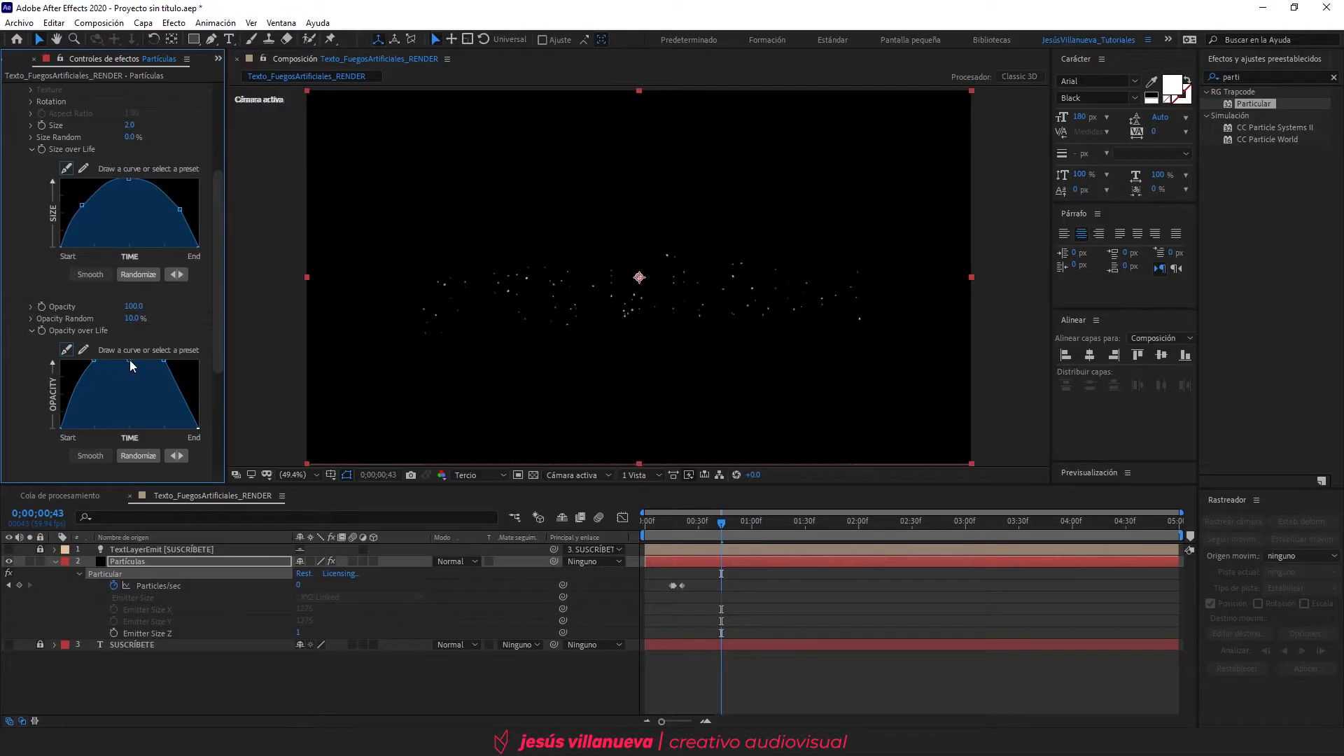
Step: Add a mid-life dip to the Opacity over Life curve and narrow its sides into two sharp peaks
left_click_drag(130, 361, 131, 406)
left_click(179, 390)
left_click_drag(180, 391, 191, 389)
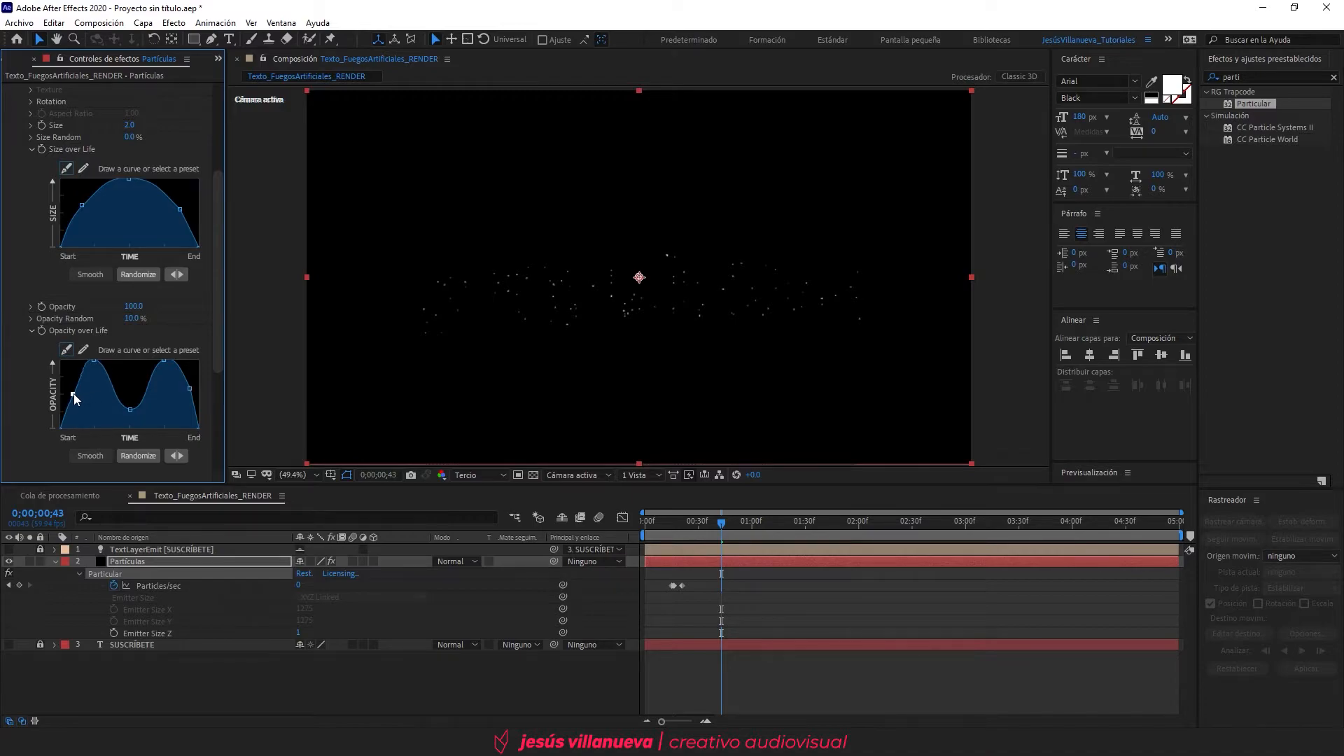
left_click_drag(74, 397, 177, 398)
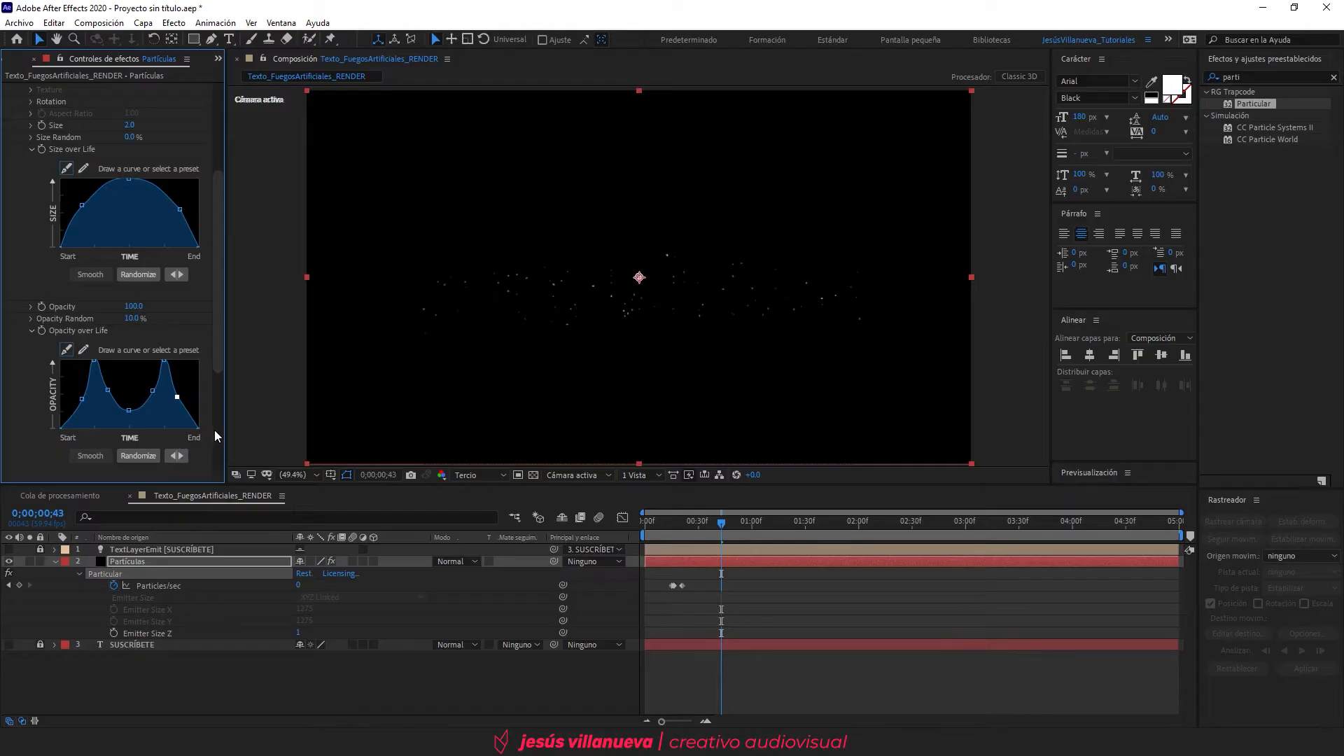
left_click(210, 413)
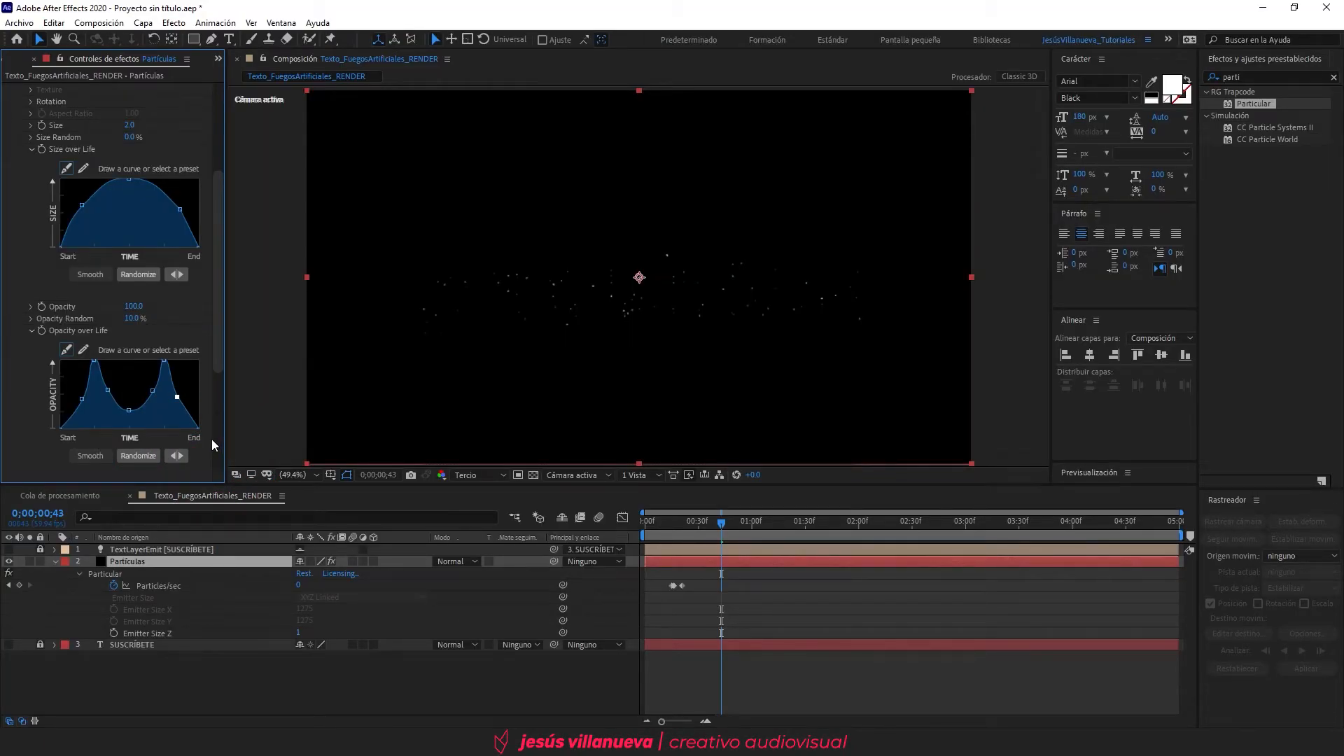
Step: Set the particle Color to magenta FF00F6 and scrub forward to 0;00;01;02 to check the particles
left_click_drag(217, 340, 220, 438)
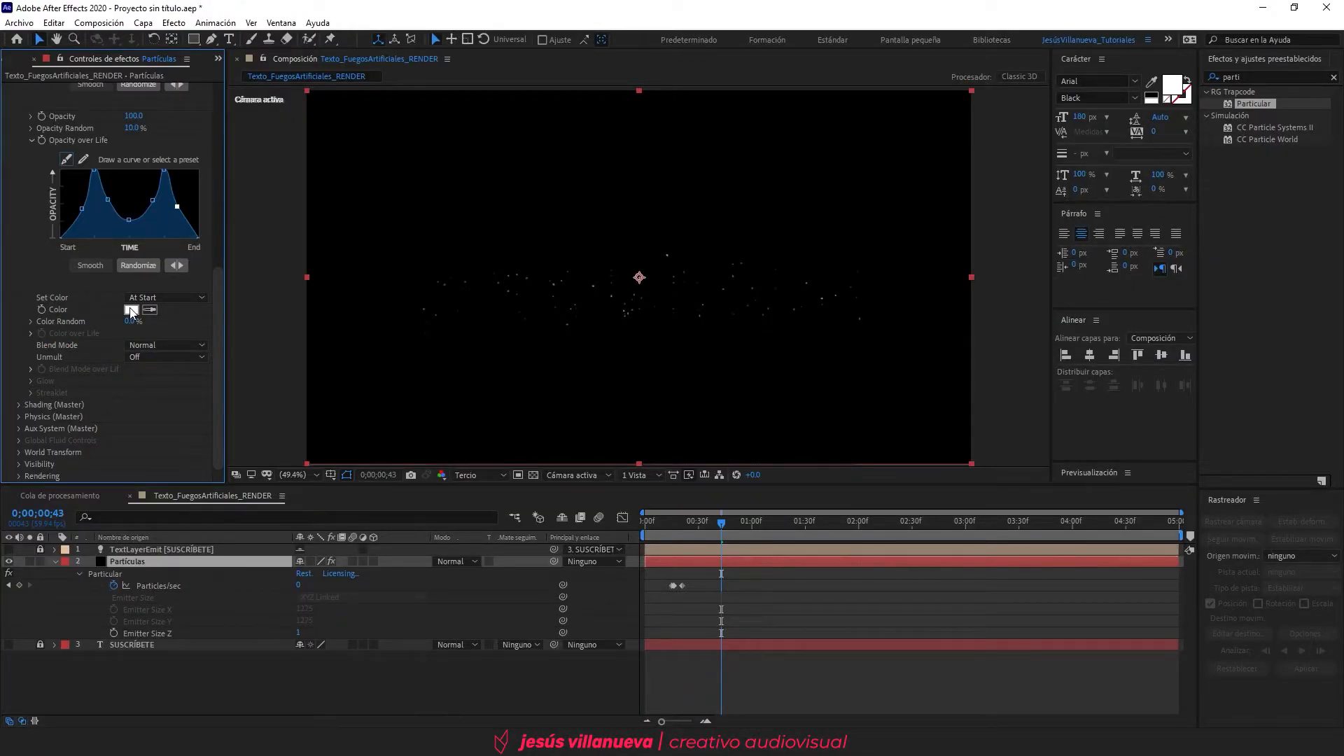
left_click(131, 310)
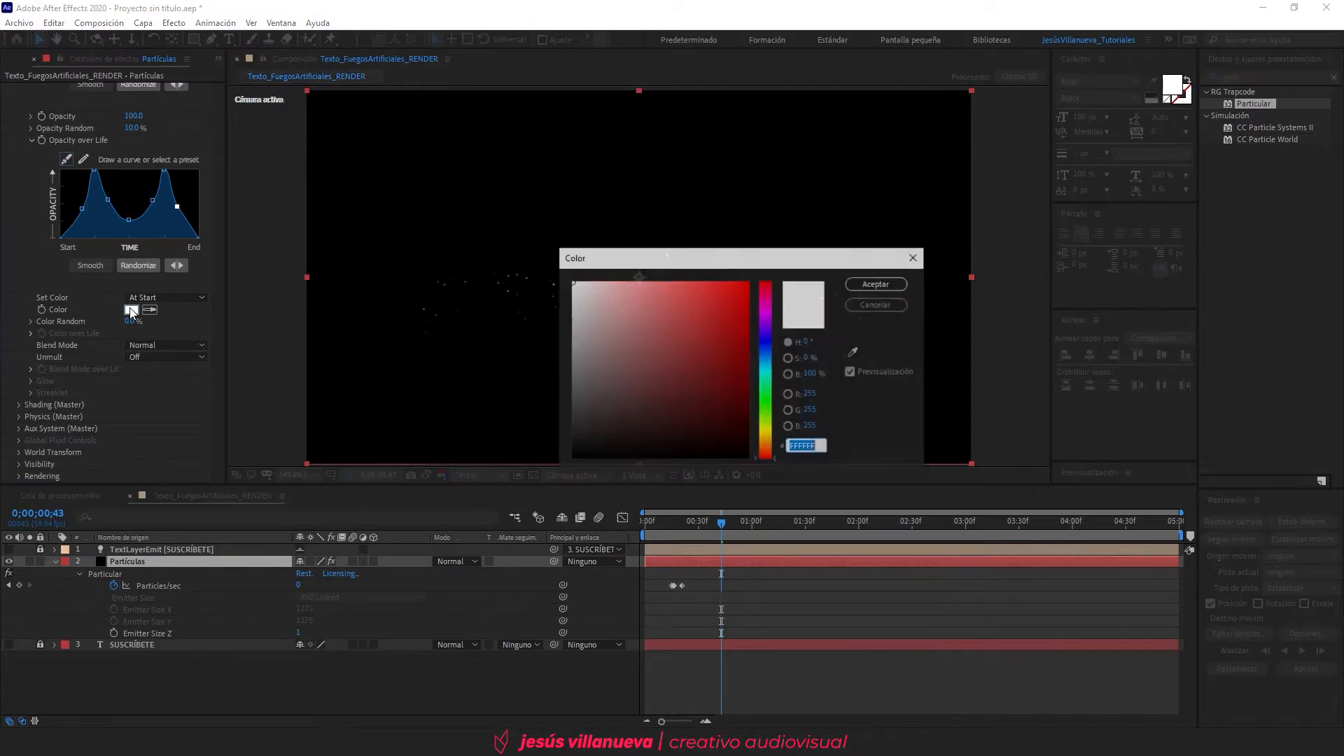
left_click_drag(767, 329, 767, 309)
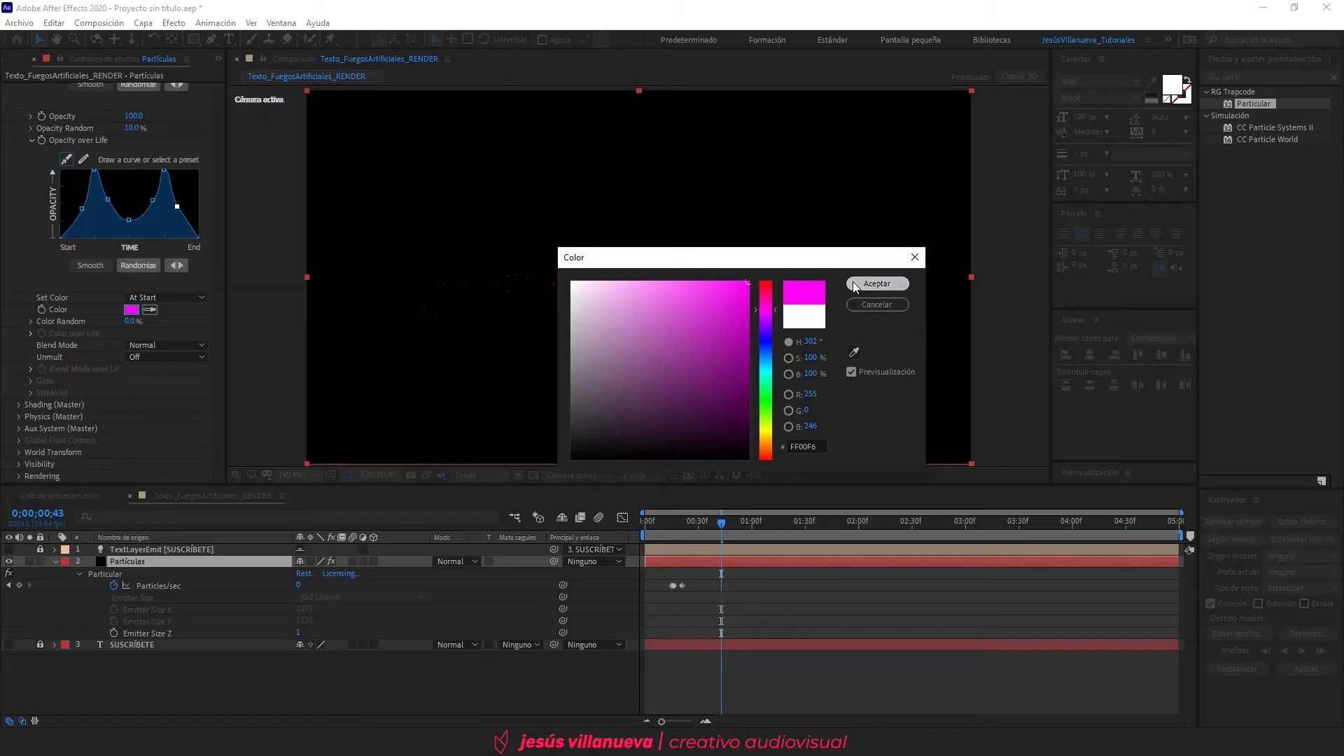
left_click(853, 283)
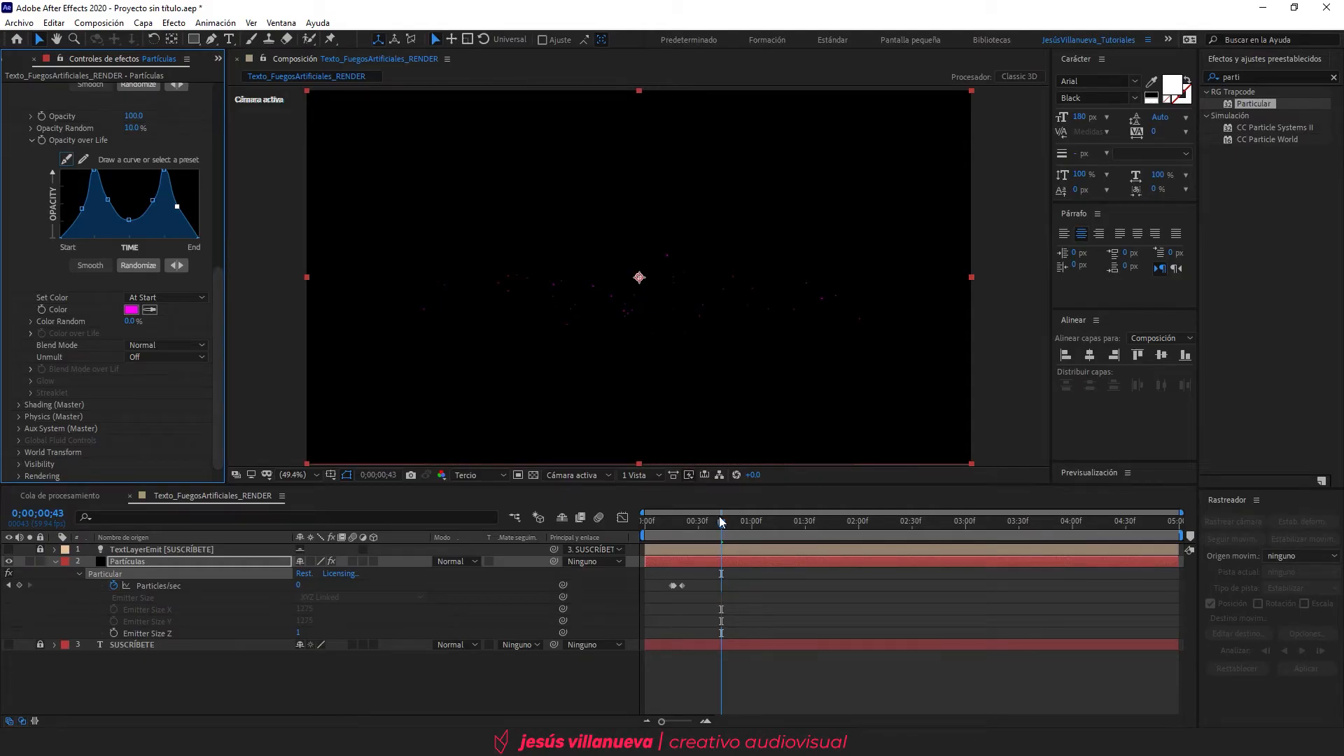
left_click_drag(721, 521, 754, 522)
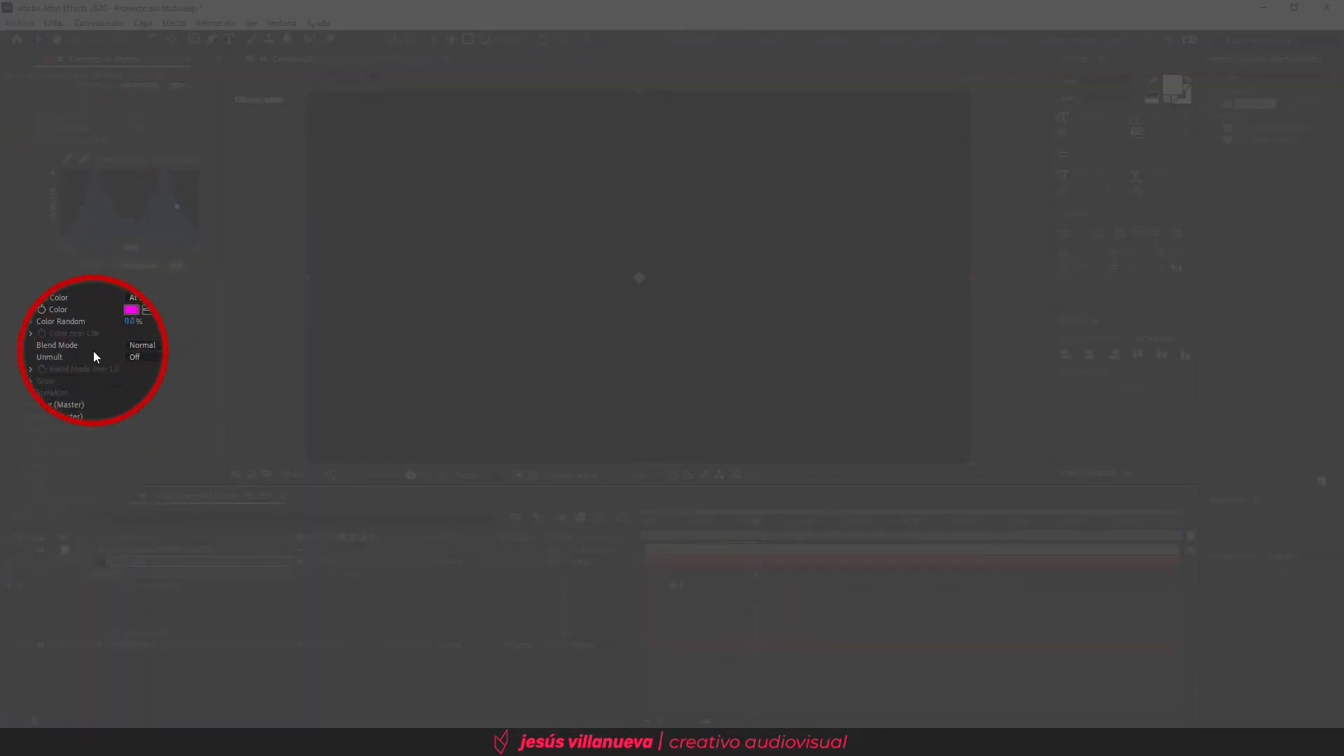
Step: Set the Gravity in the Physics settings to 300 and return the playhead to the start of the composition
scroll(90, 350, "up", 10)
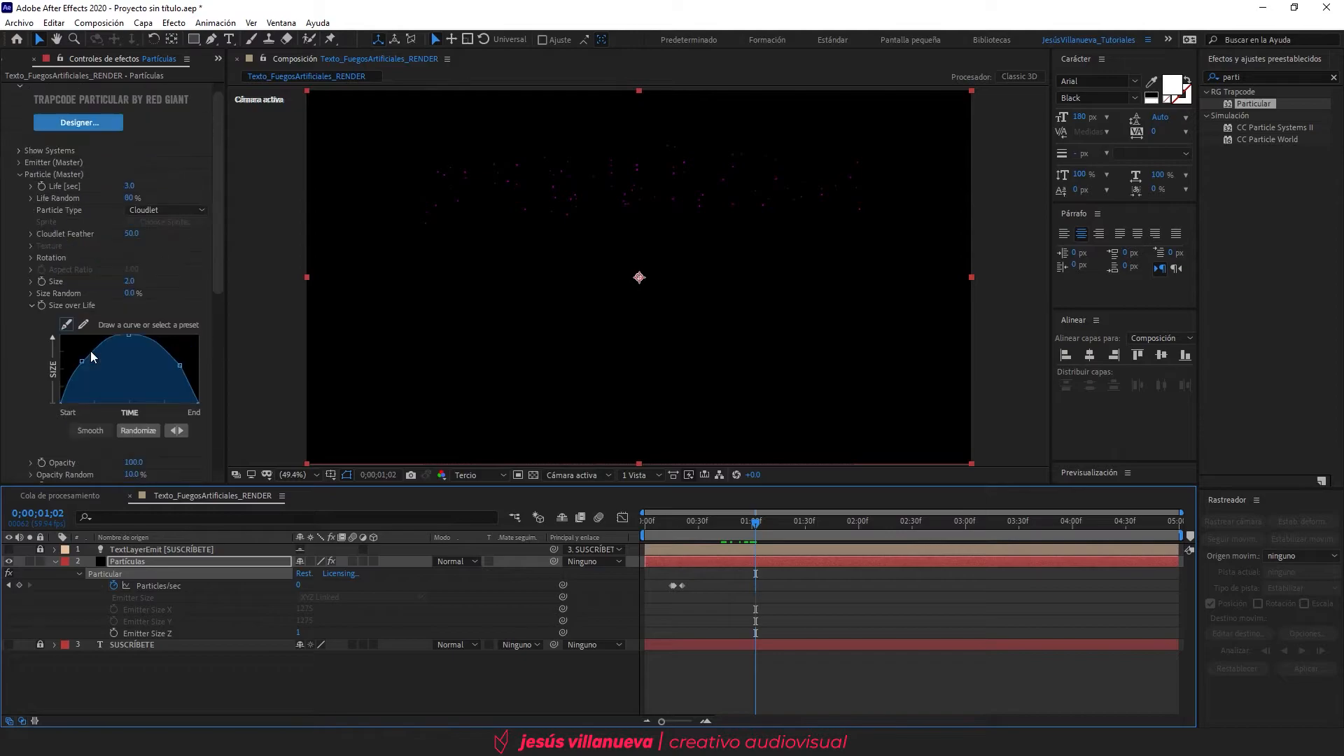
left_click(19, 189)
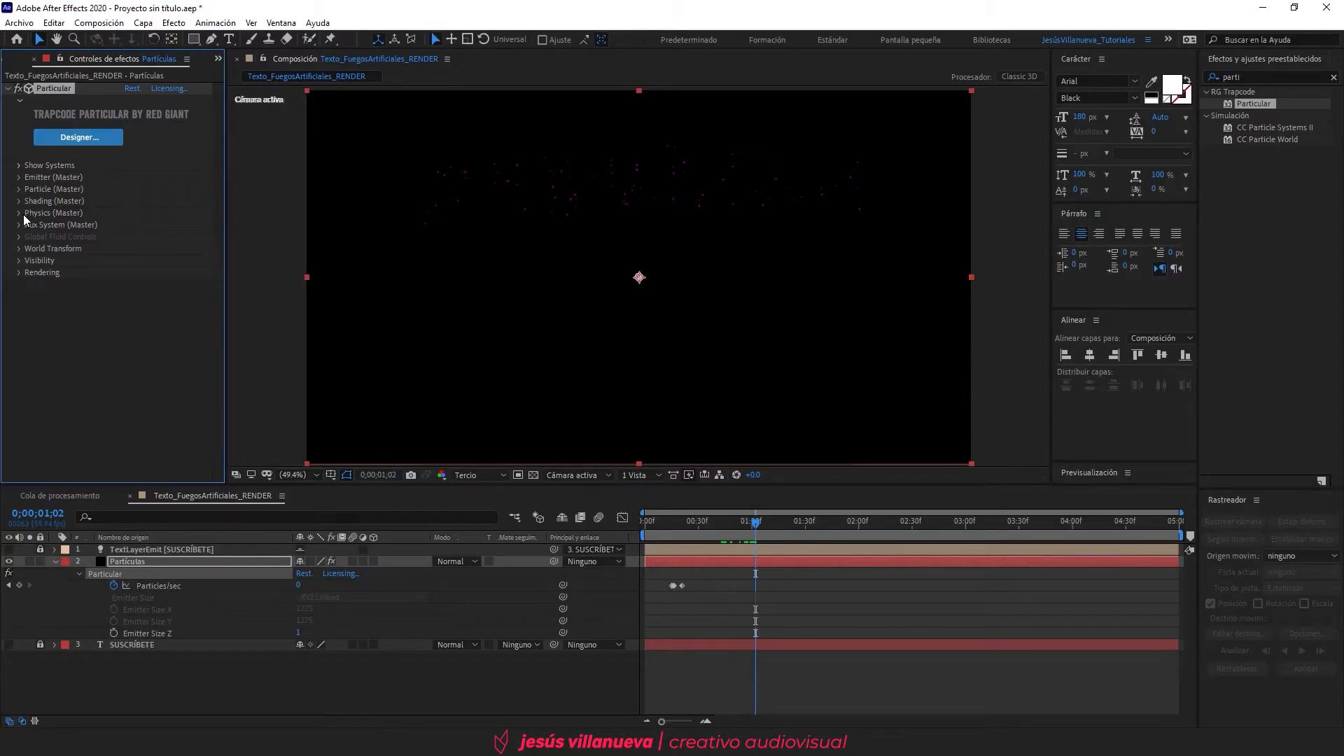
left_click(19, 213)
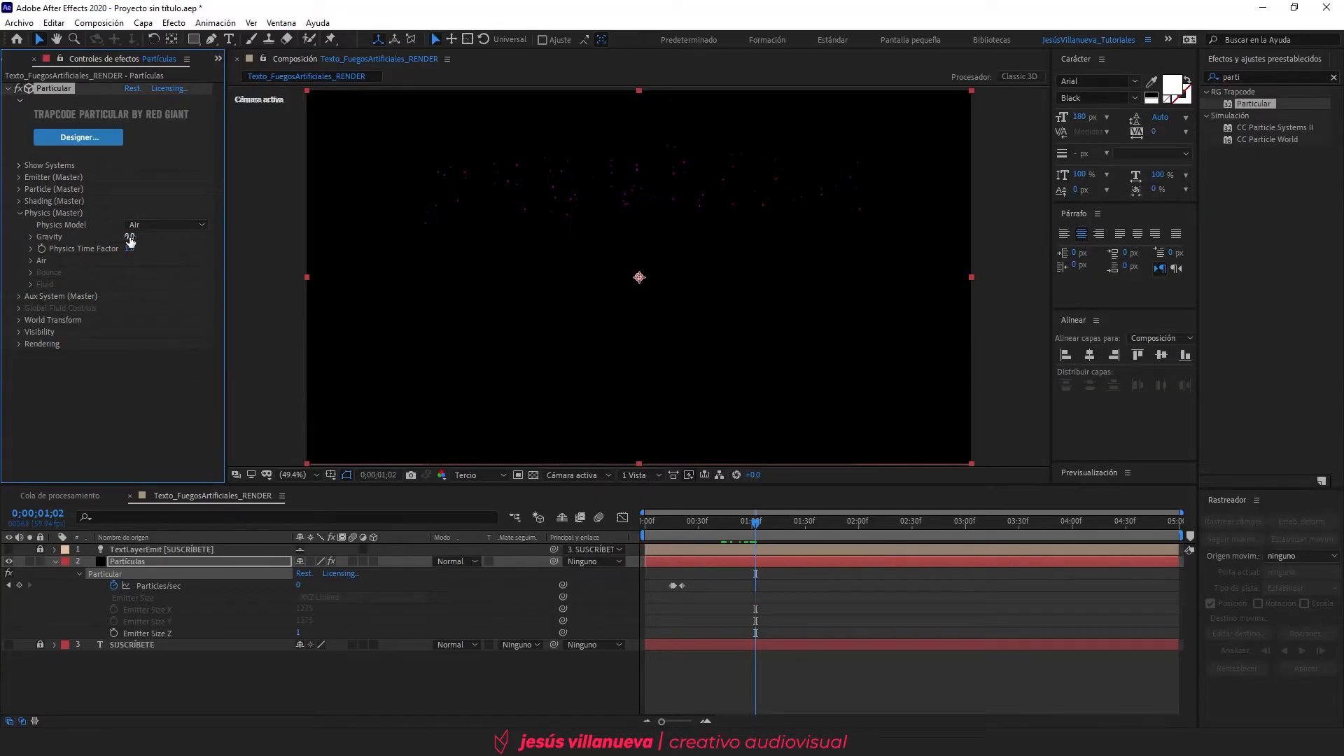
left_click(129, 236)
type("300")
key("Return")
key("Home")
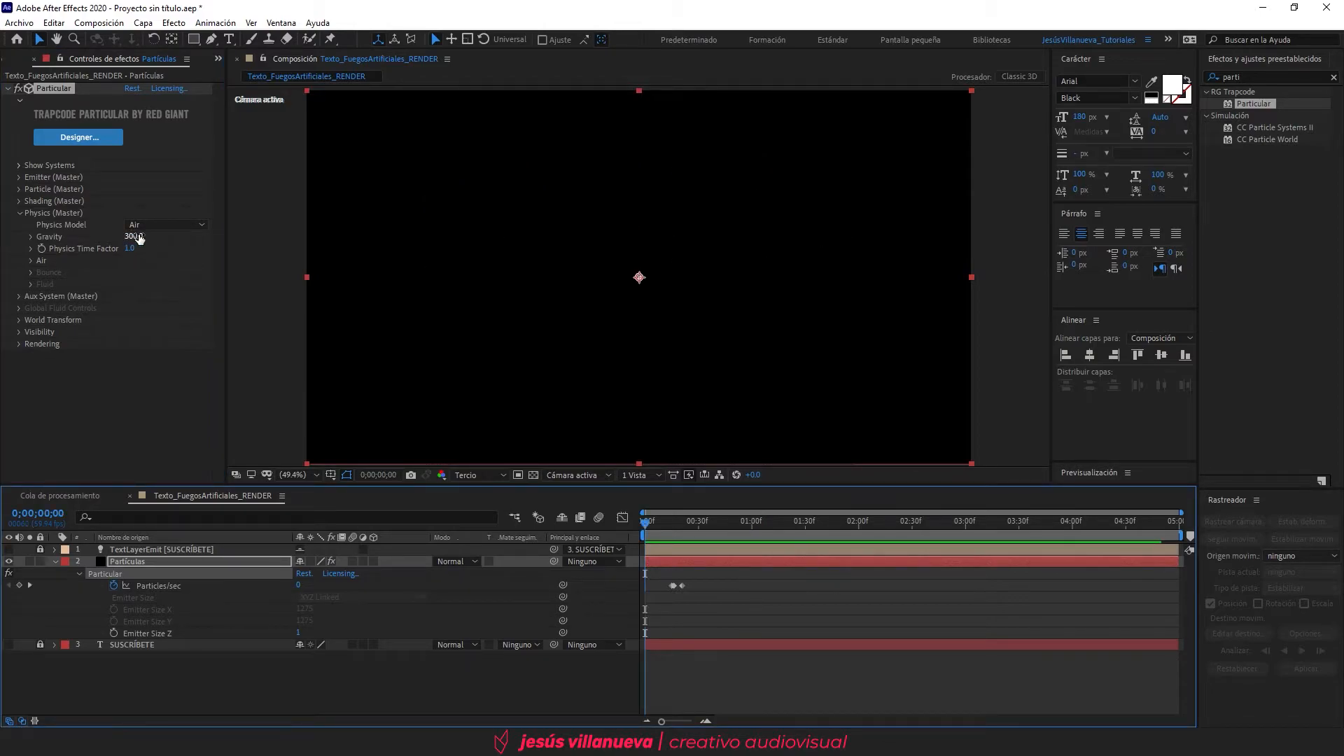
Step: Preview the particle motion and set Air Resistance to 0.7 in the Air physics settings
key("space")
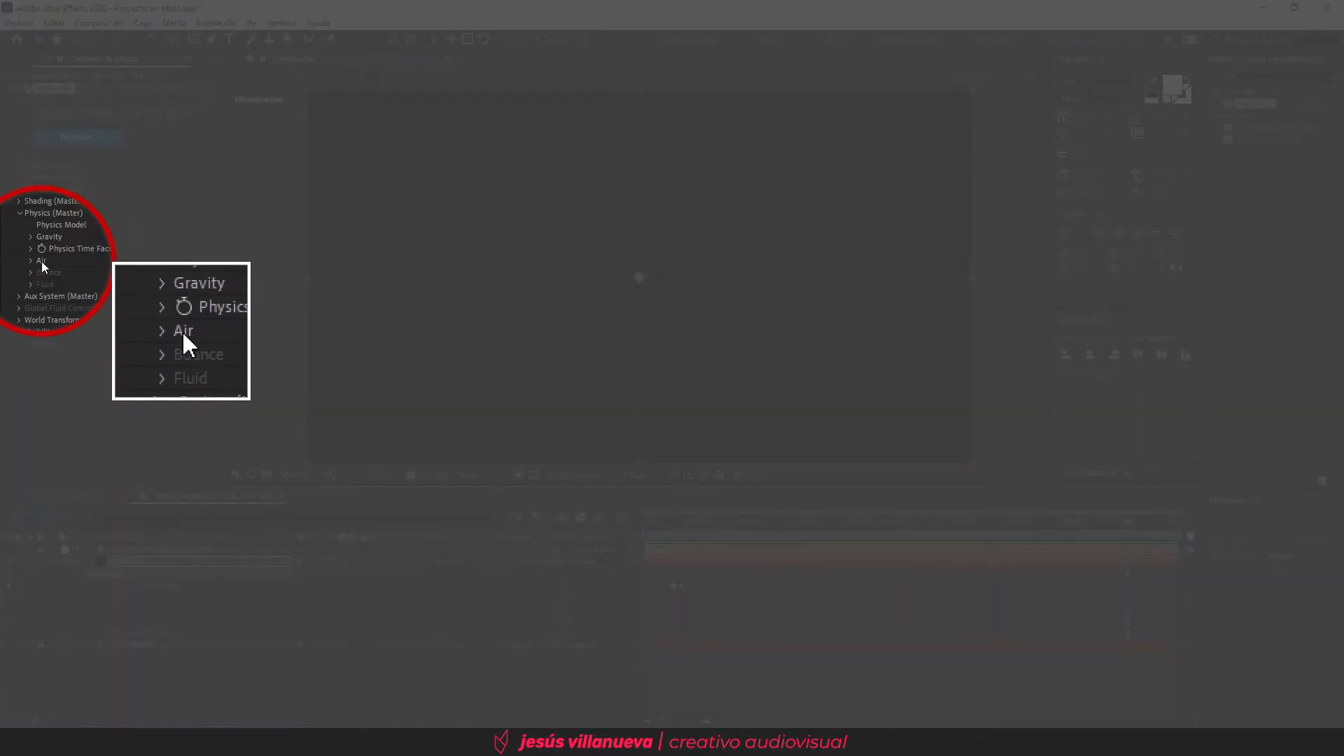
left_click(30, 262)
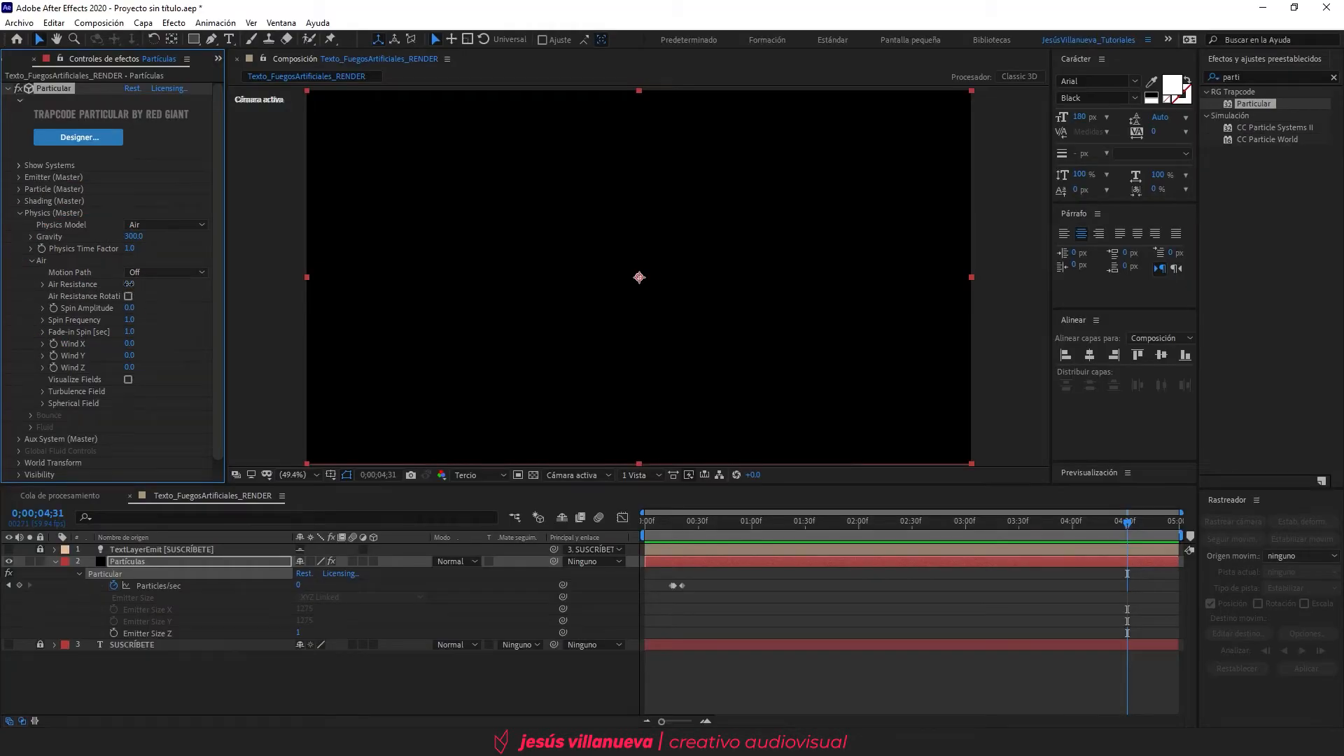
left_click(129, 283)
type("0.7")
key("Return")
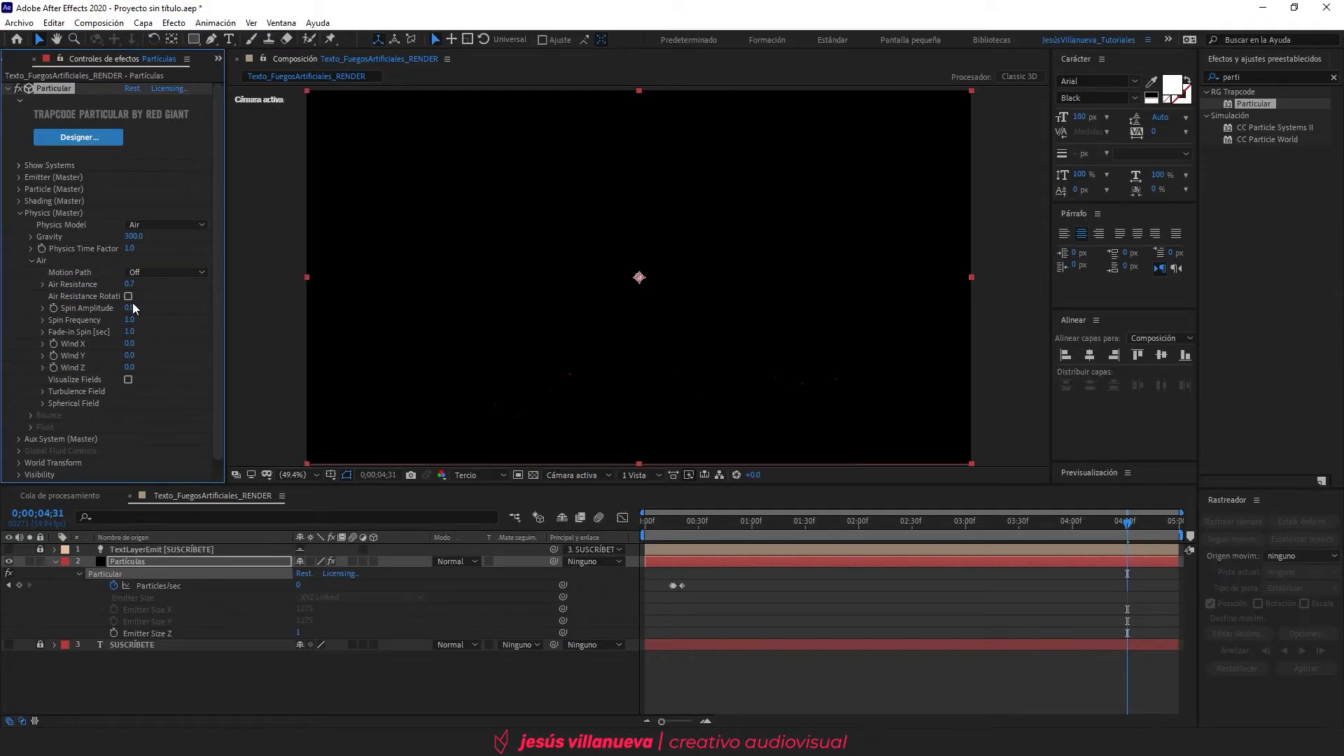
Step: Set Spin Amplitude to 1 and Wind X to 3 in the Air physics settings
left_click(128, 310)
type("1")
key("Return")
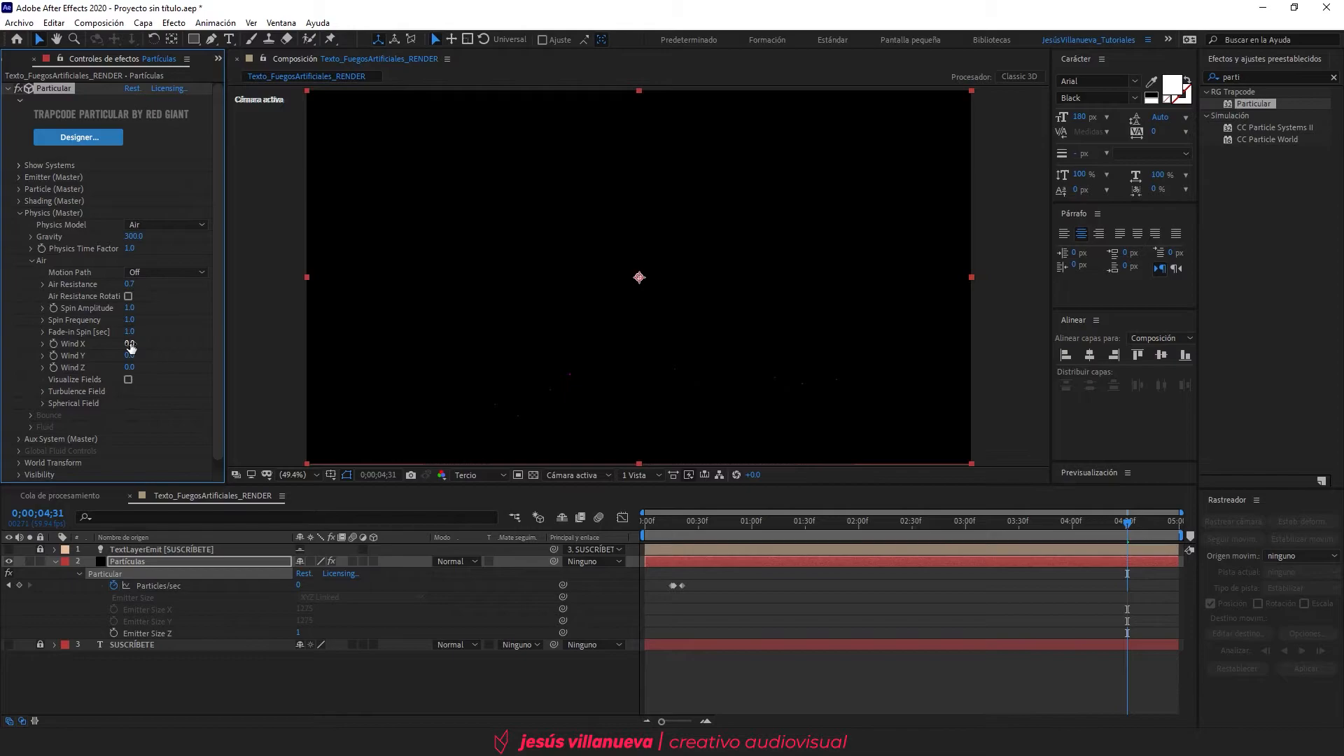
left_click(130, 344)
type("3")
key("Return")
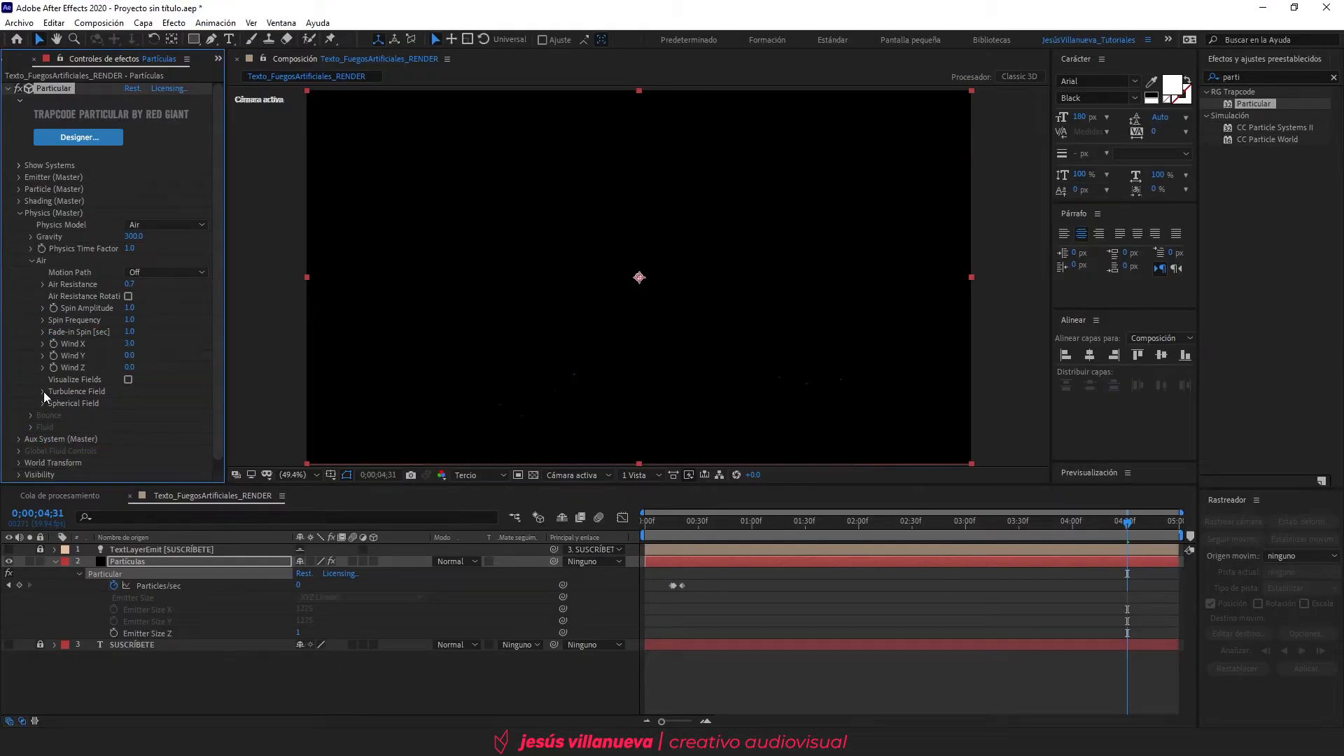
Step: Set both Affect Size and Affect Position of the Air physics Turbulence Field to 3
left_click(43, 392)
scroll(44, 392, "down", 3)
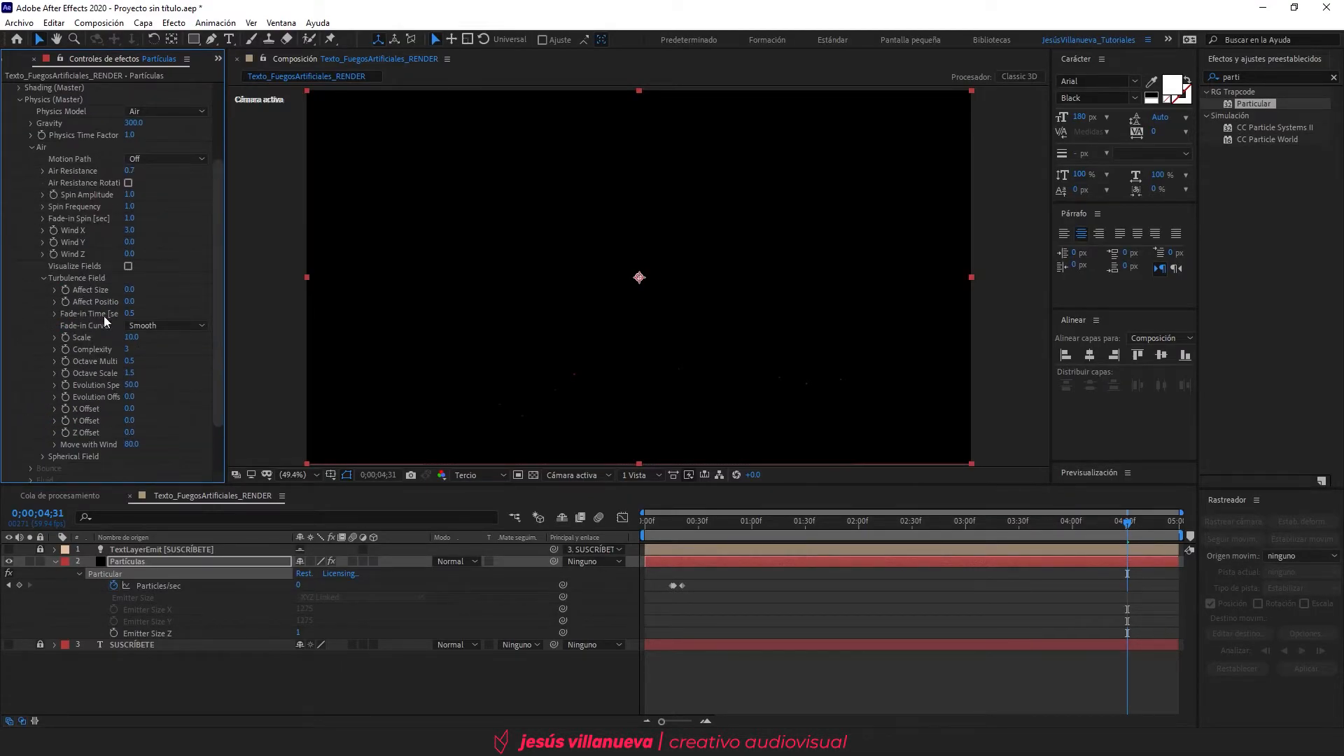
left_click(129, 289)
type("3")
key("Return")
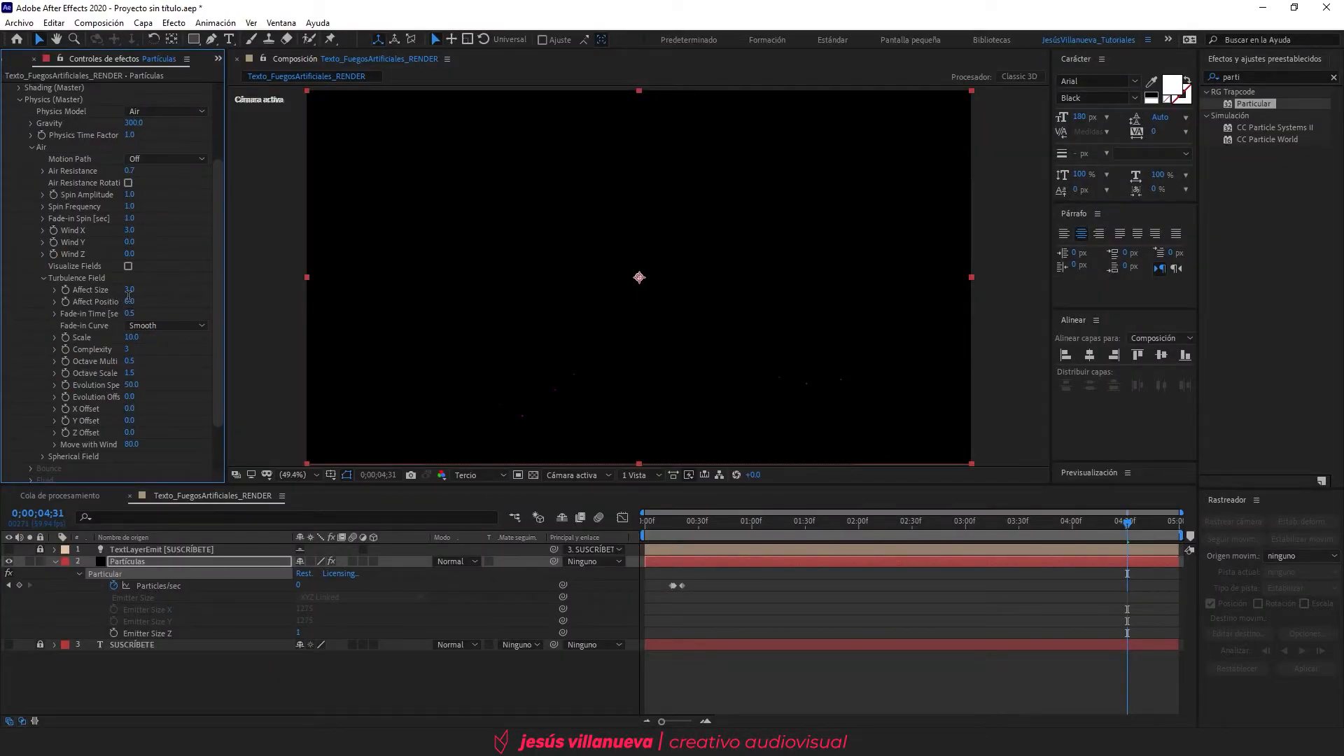
left_click(129, 301)
type("5")
key("Return")
scroll(74, 171, "up", 3)
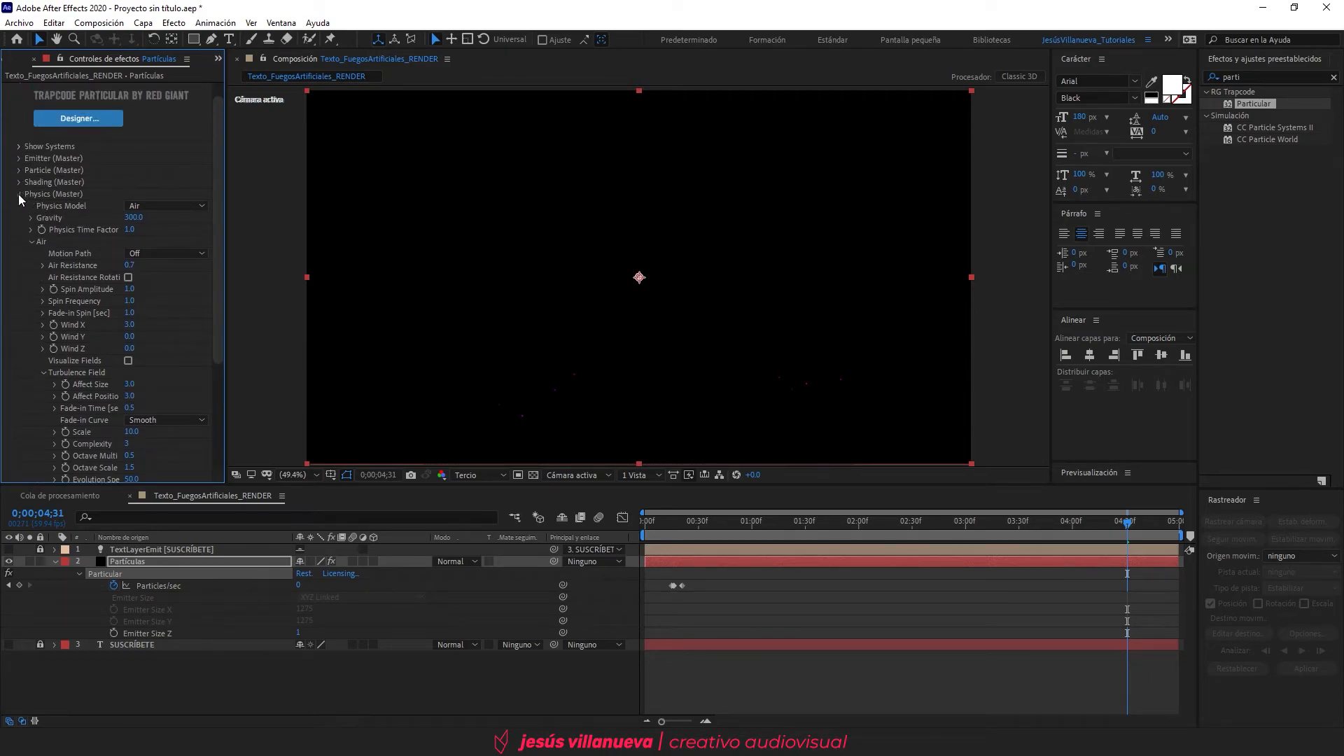
Step: Collapse the Physics settings and play back the composition to check the turbulent particle motion
left_click(25, 195)
key("space")
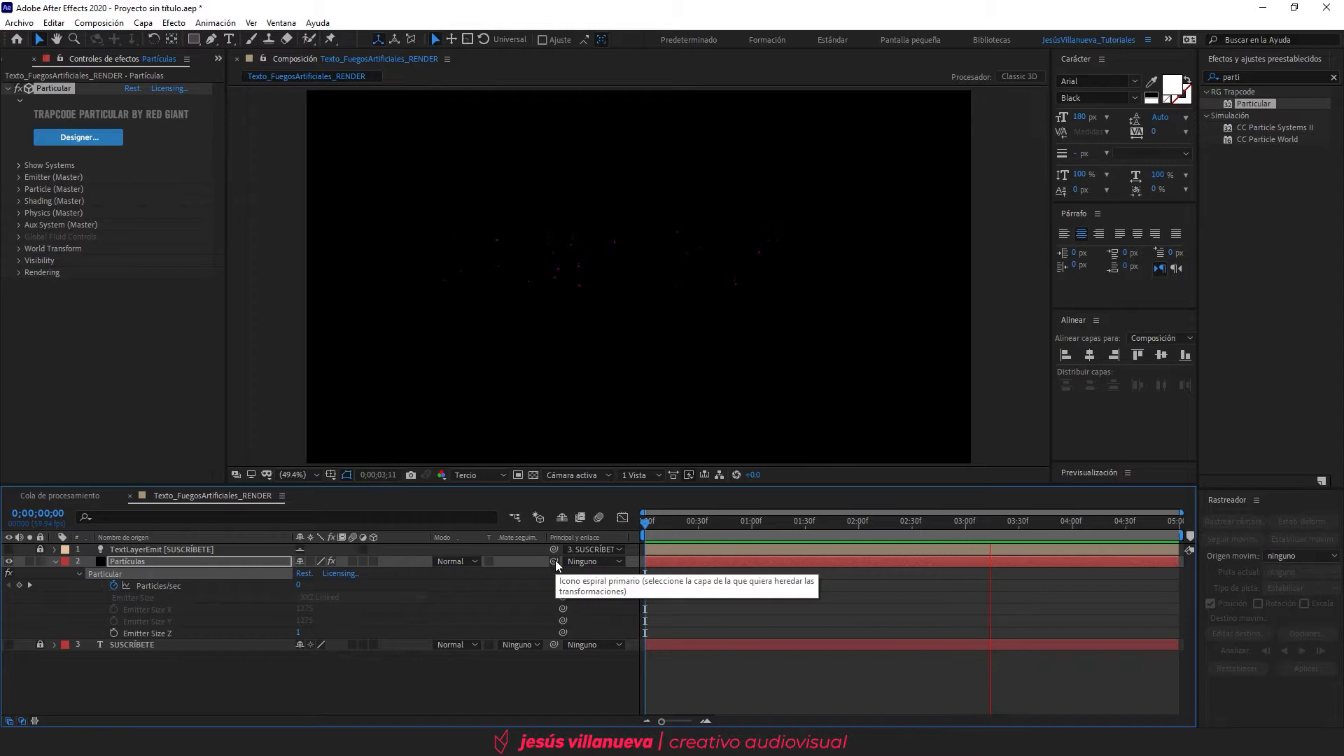
key("space")
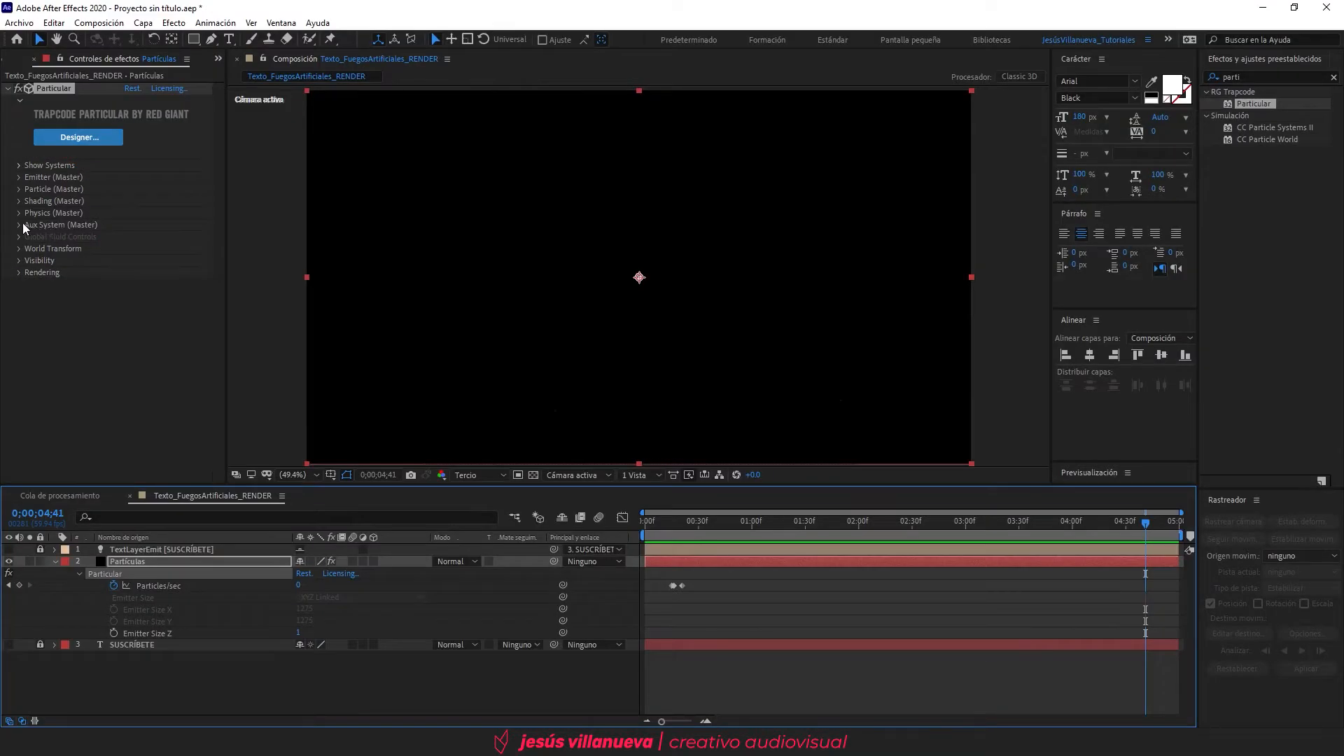
Step: Set the Aux System to emit continuously and scrub to 0;00;00;53 to see the particle trails
left_click(19, 224)
scroll(19, 223, "down", 3)
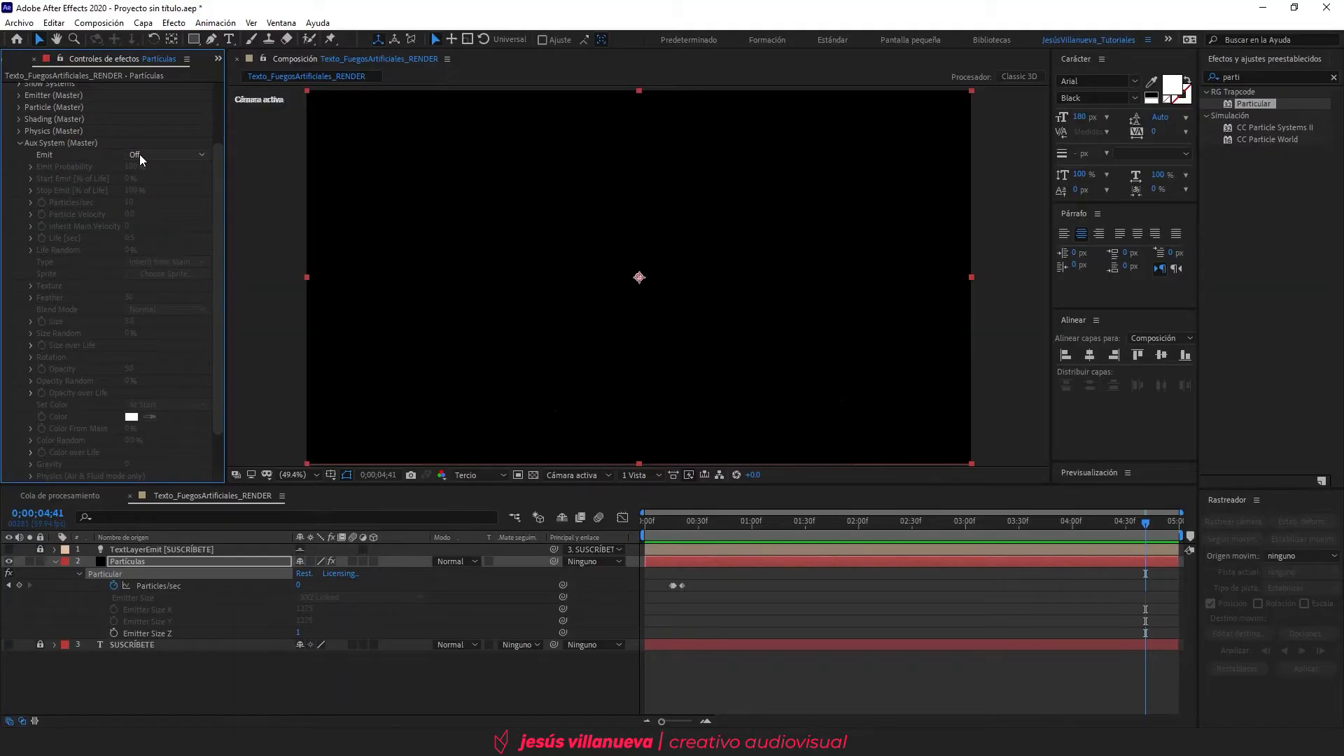
left_click(140, 154)
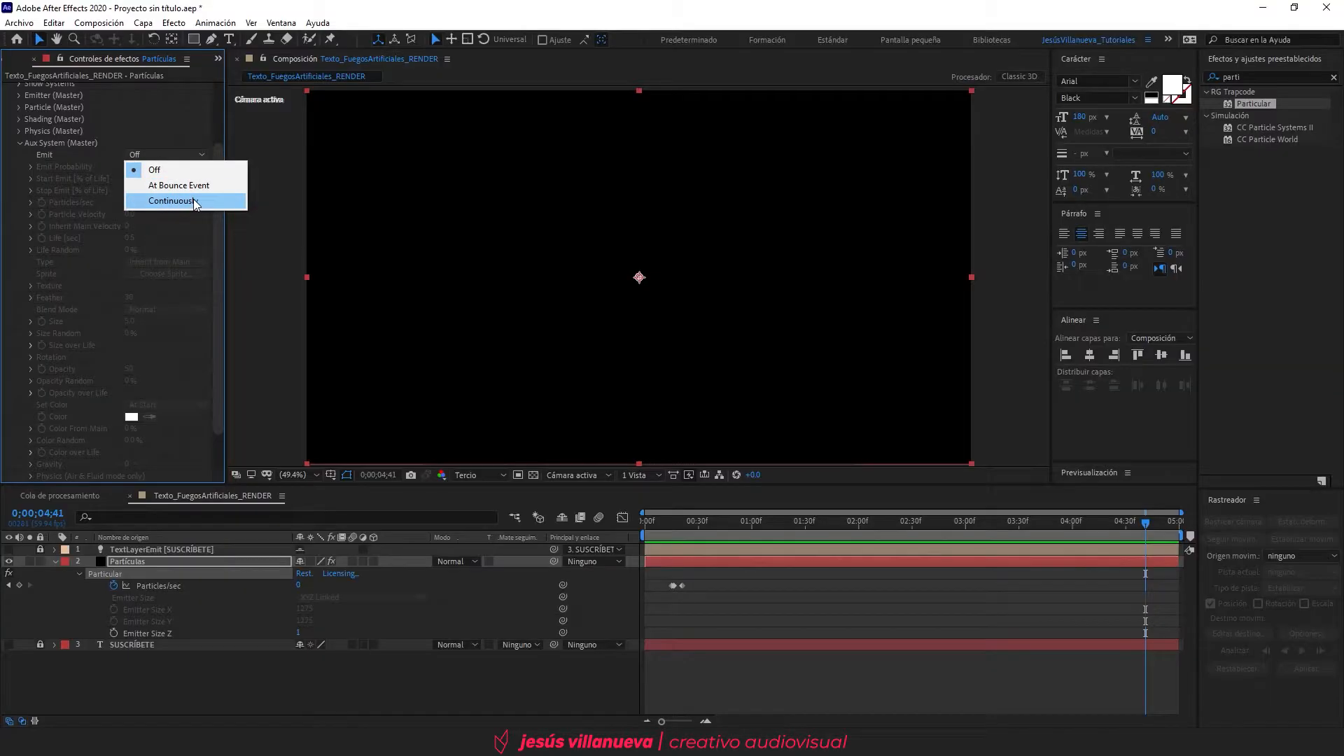
left_click(193, 200)
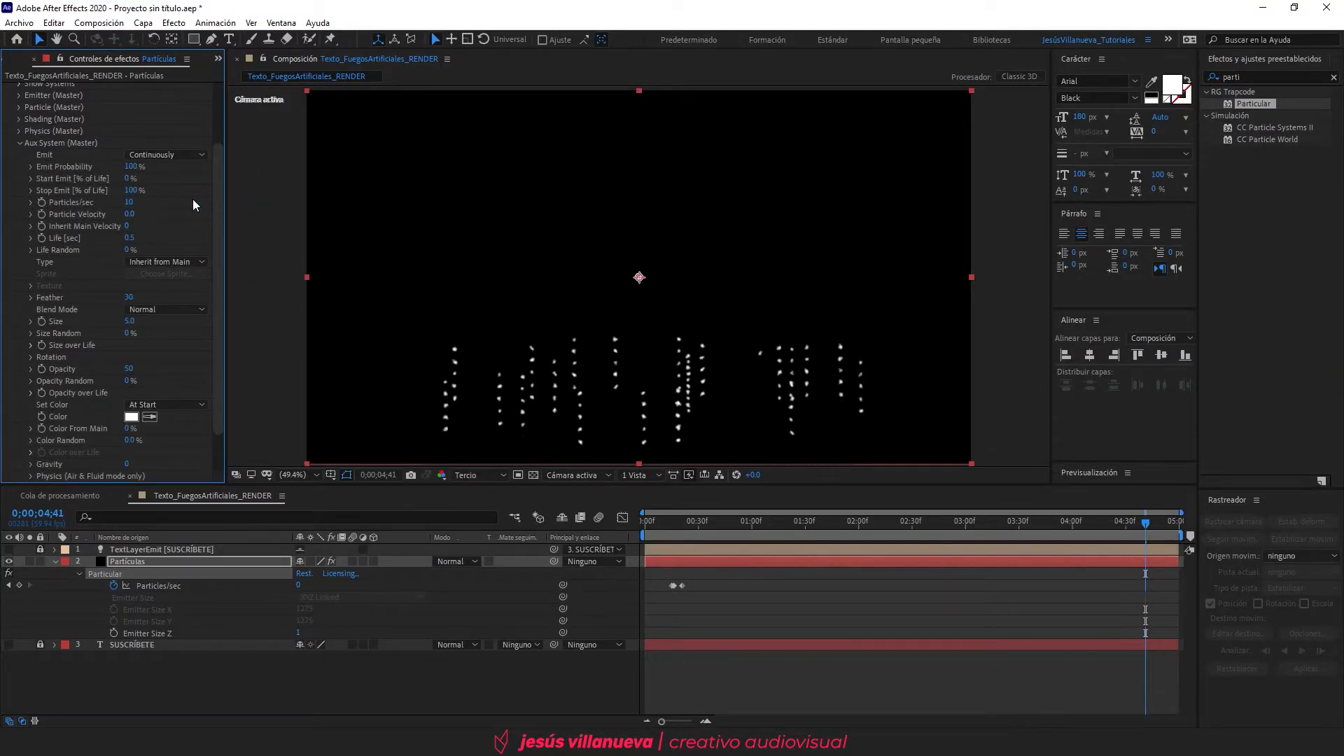
scroll(86, 432, "up", 3)
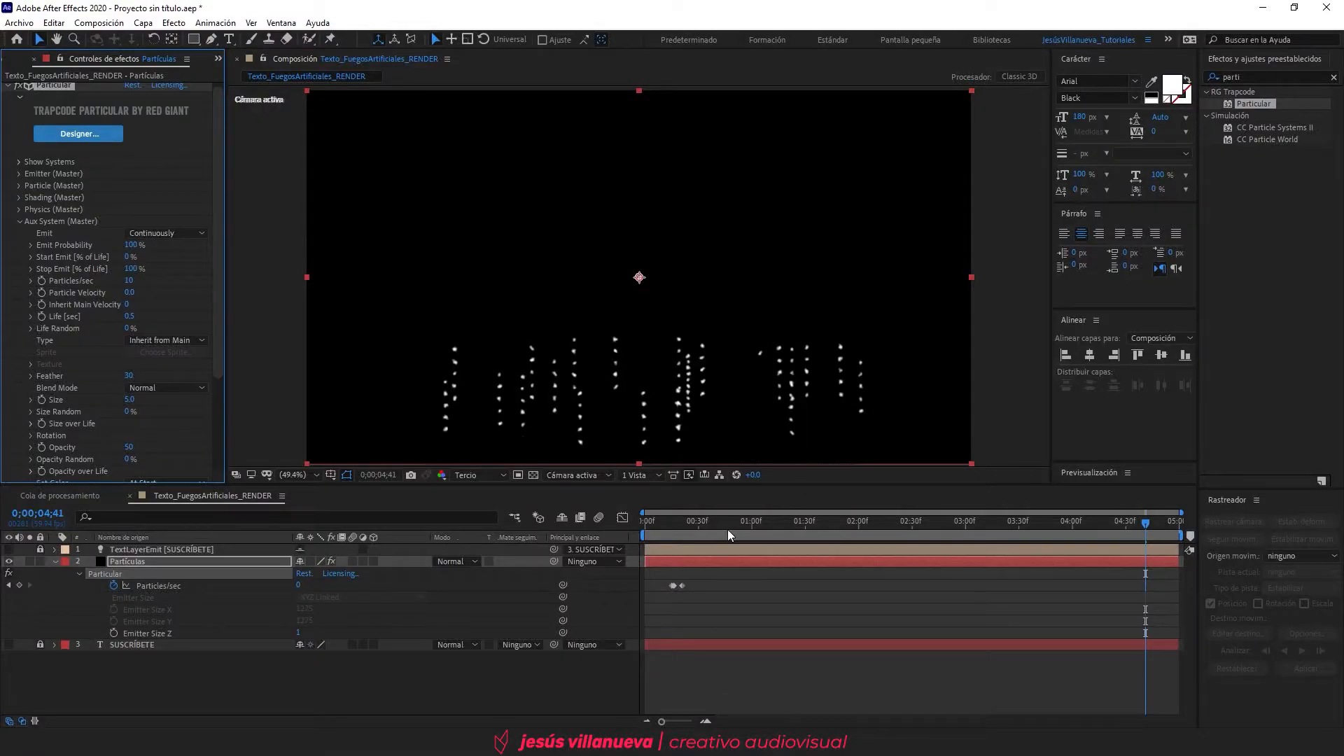
left_click_drag(681, 524, 740, 523)
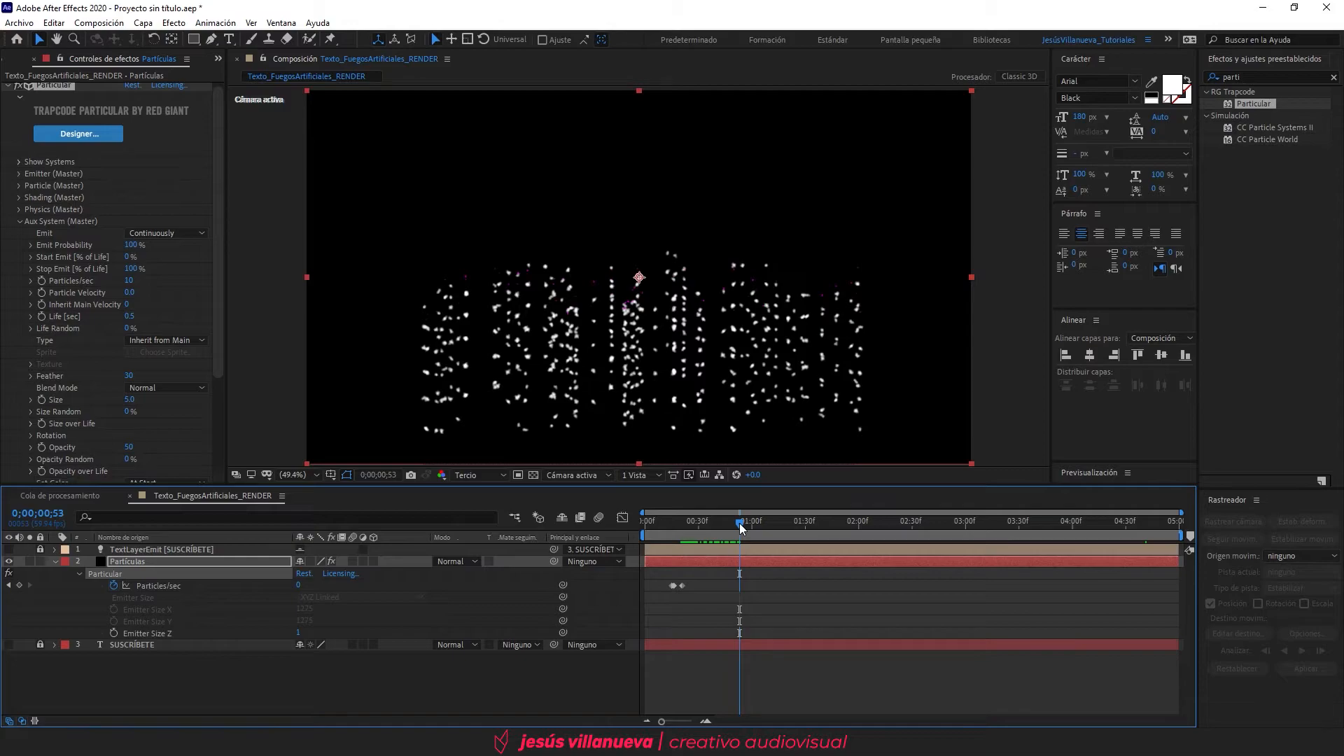
Step: Limit the Aux System emission to between 3% and 20% of particle life
left_click(133, 257)
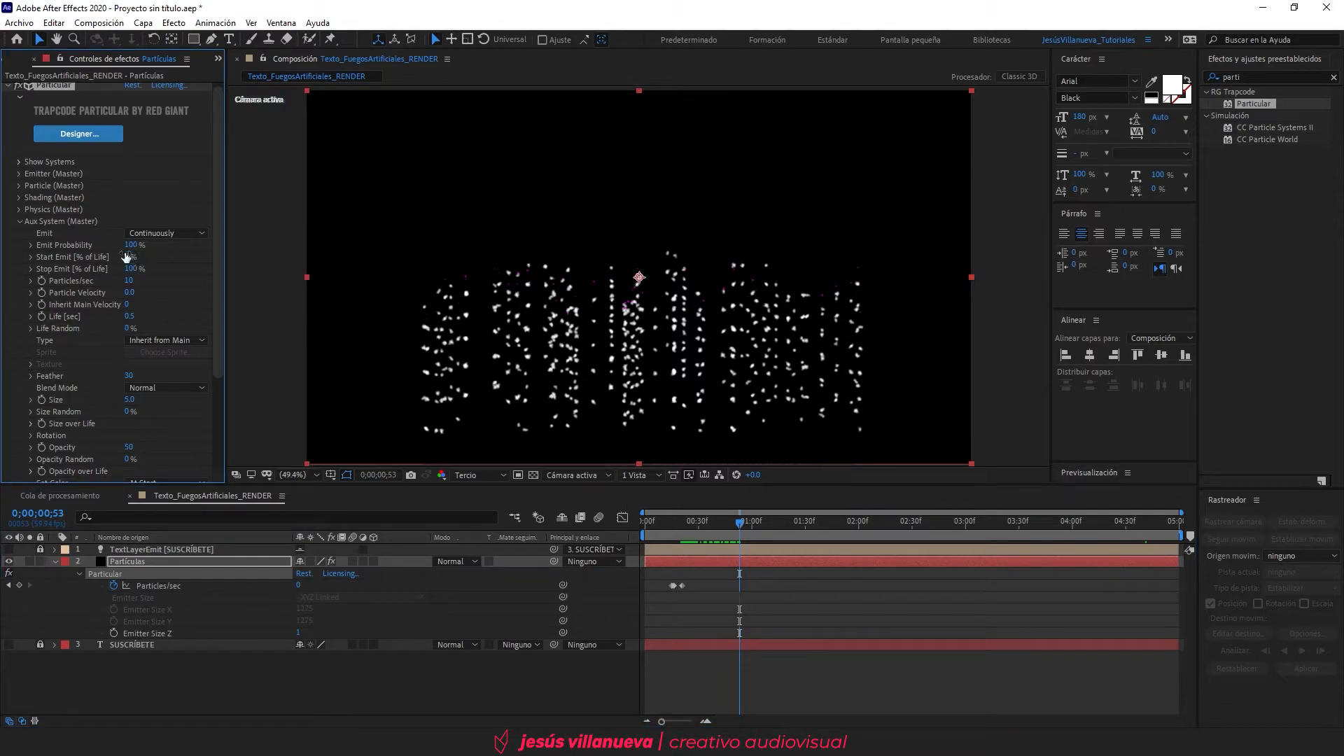
left_click_drag(126, 257, 129, 257)
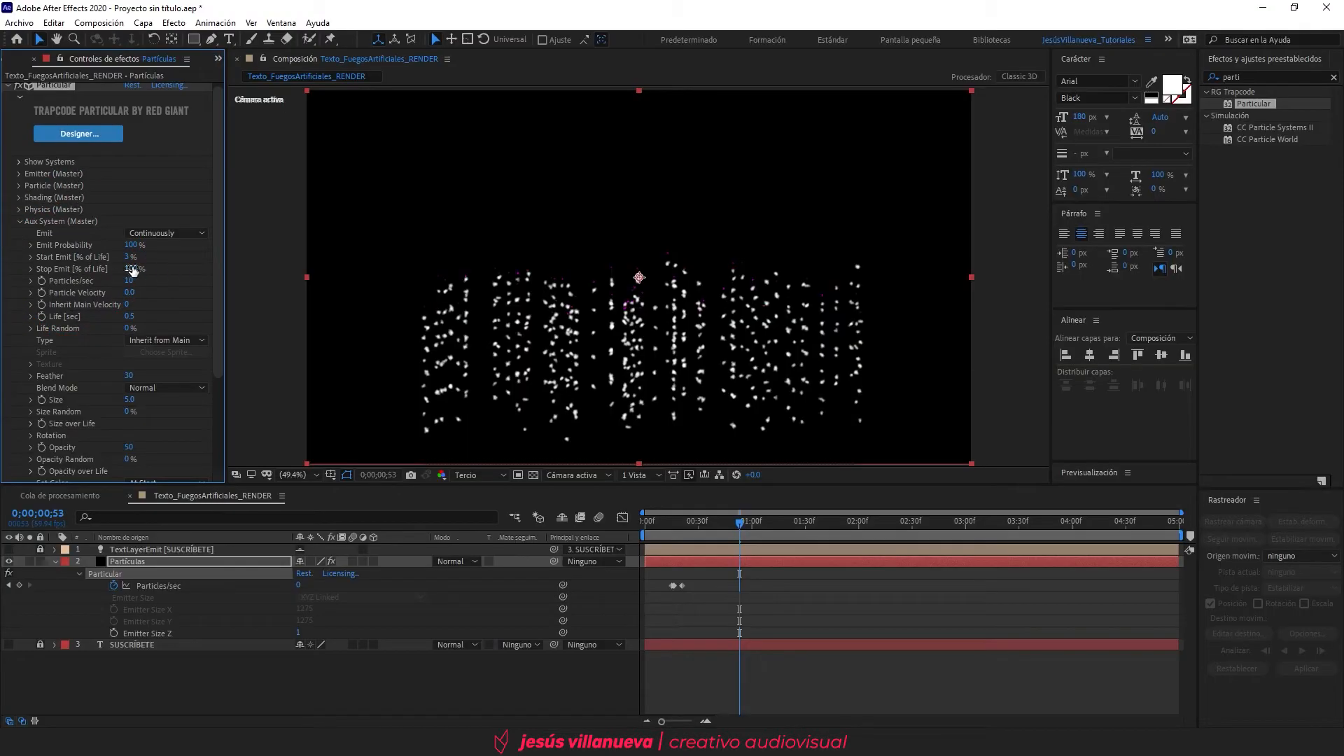
left_click(132, 269)
type("20")
key("Return")
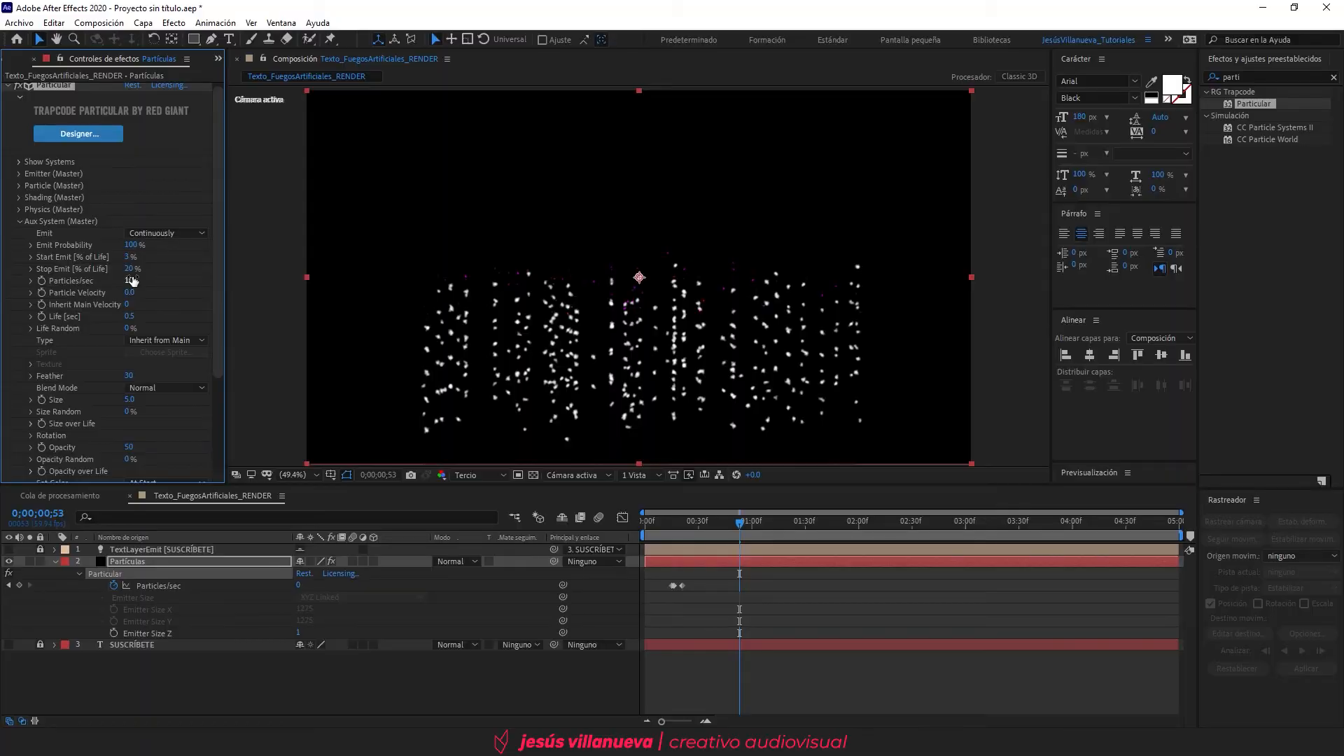
Step: Set the Aux System to 2000 particles per second with a Particle Velocity of 8
left_click(129, 280)
type("2000")
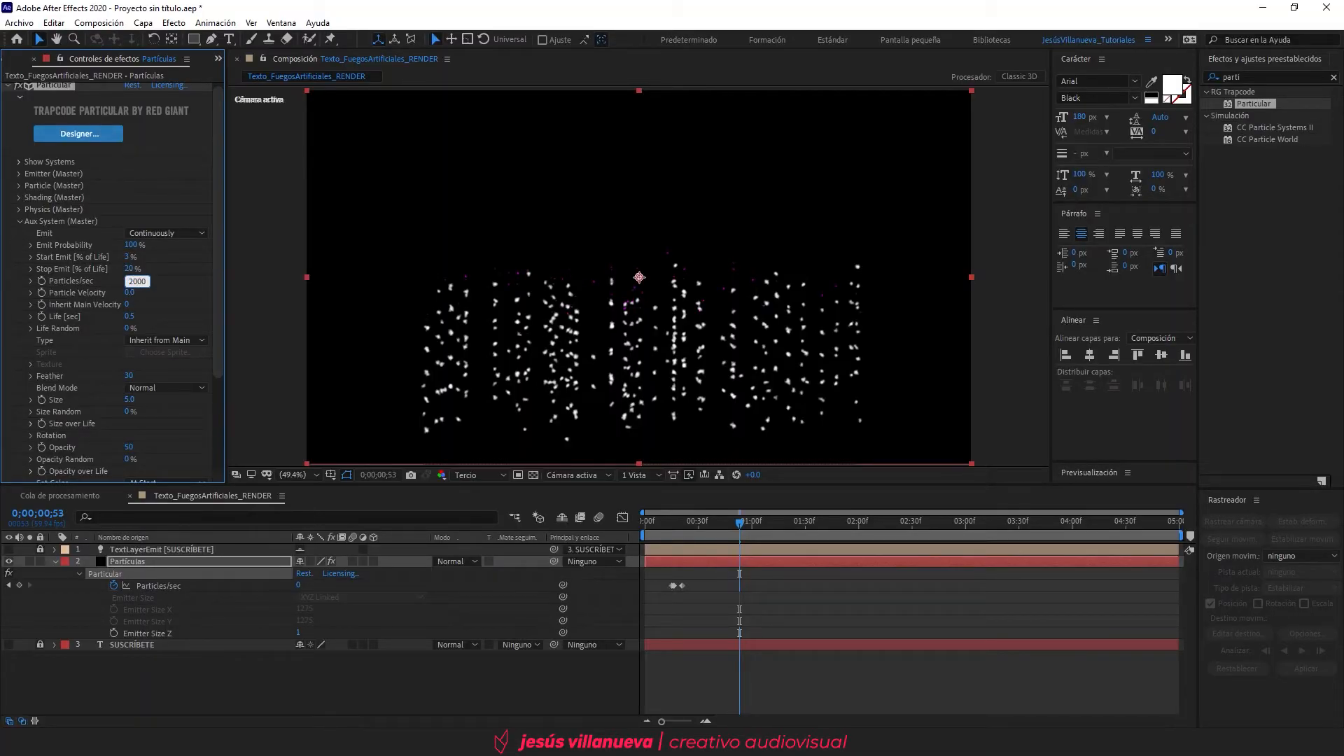
key("Return")
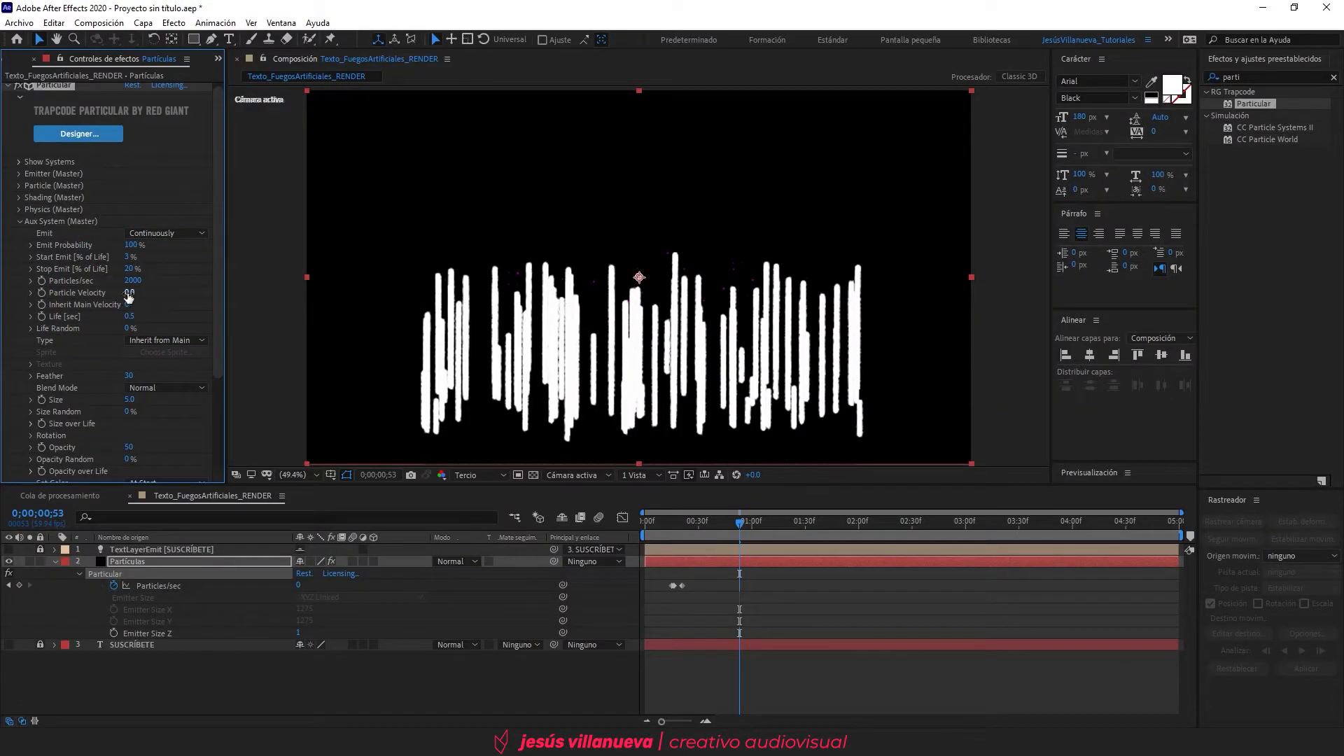
left_click(130, 293)
type("8")
key("Return")
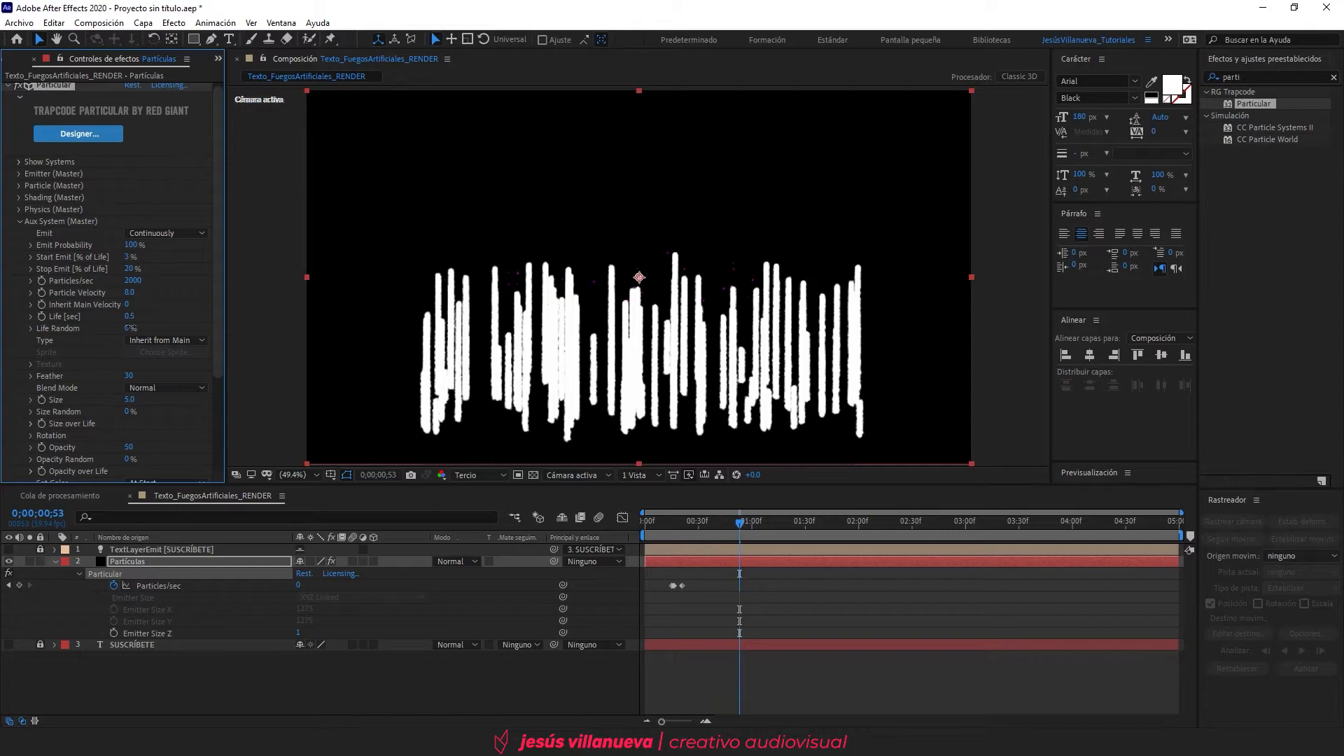
Step: Set the Aux System's Life Random to 100%, Feather to 100, Size to 2 and Size Random to 100%
left_click_drag(131, 328, 306, 322)
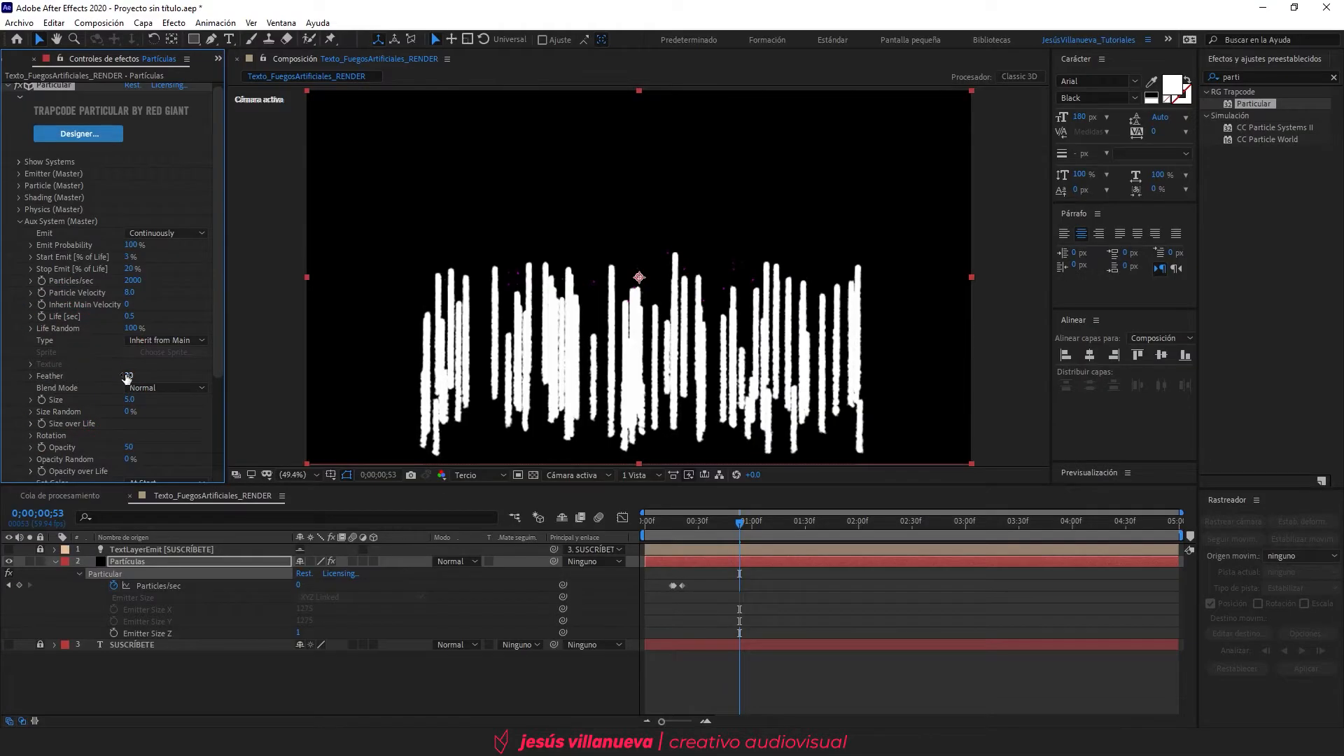
left_click_drag(126, 376, 283, 373)
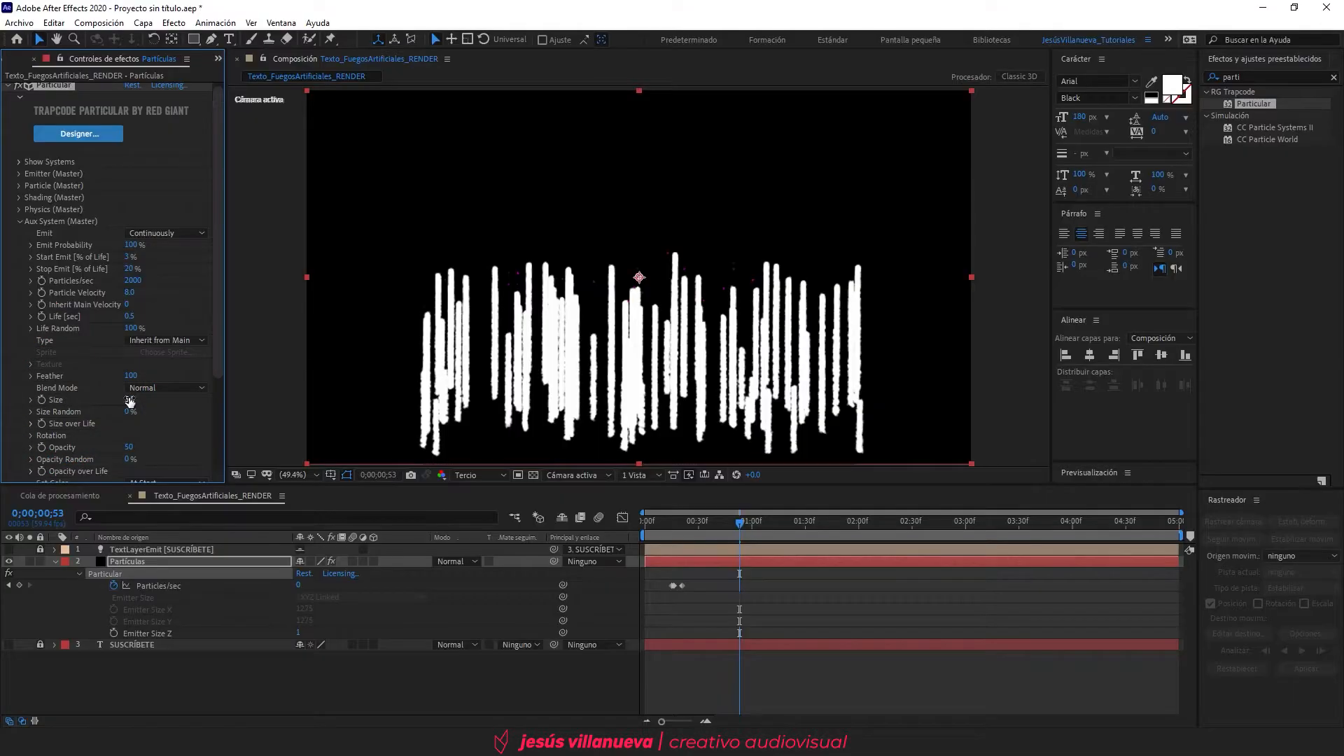
left_click(130, 401)
type("2")
key("Return")
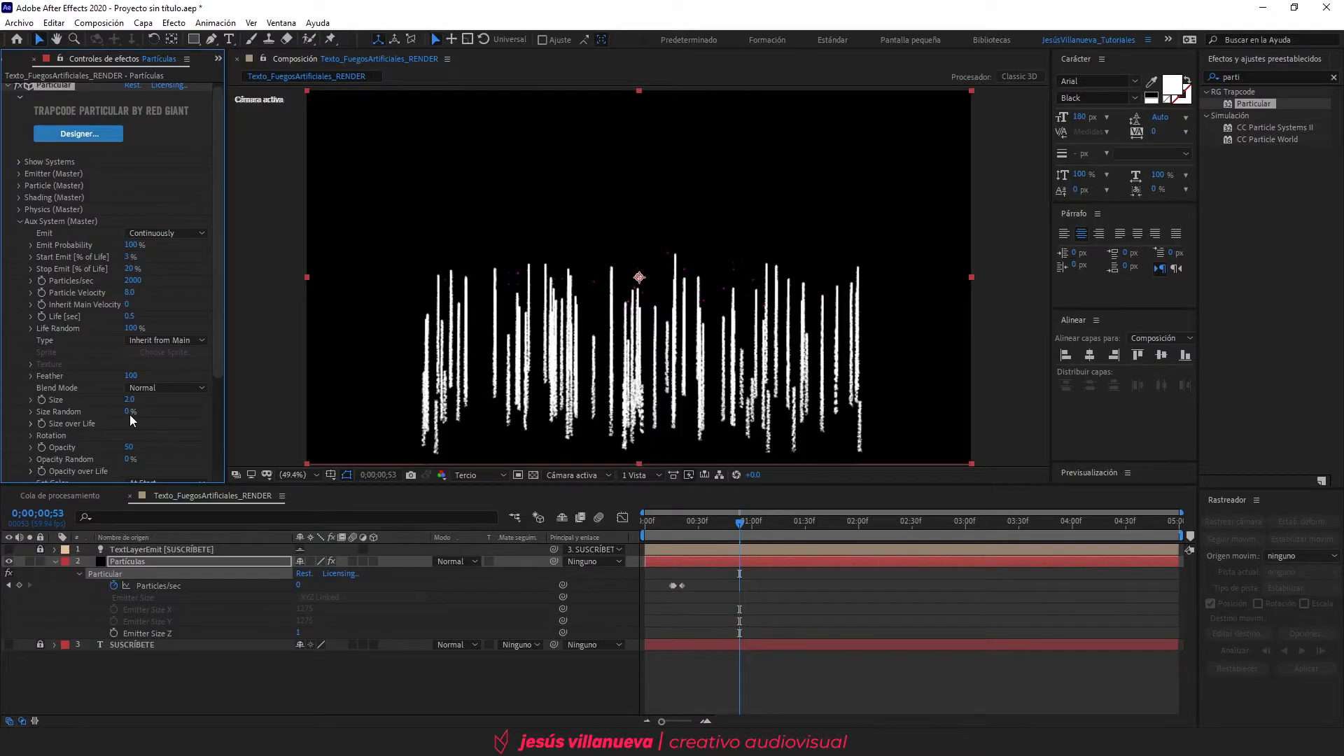
left_click_drag(129, 414, 460, 411)
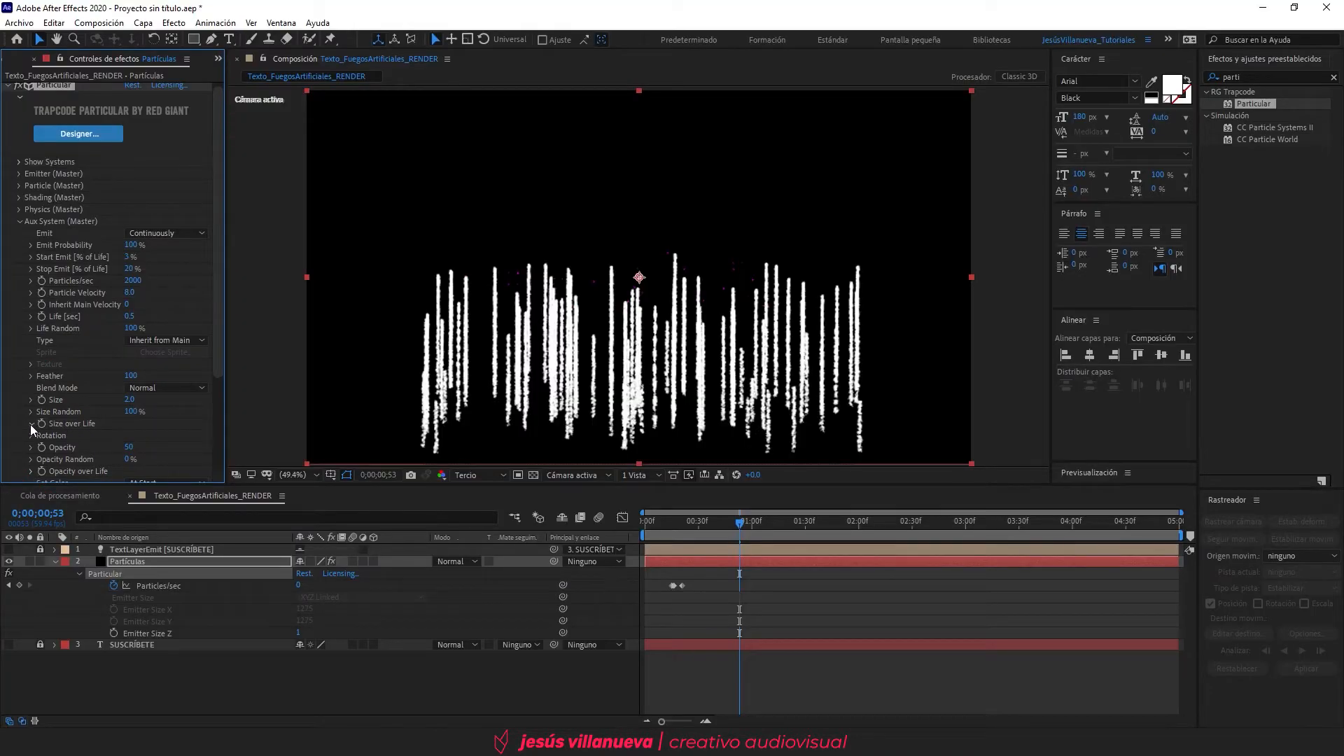
Step: Shape the Aux System's Size over Life curve into a mid-life peak that falls to zero at both ends
left_click(31, 424)
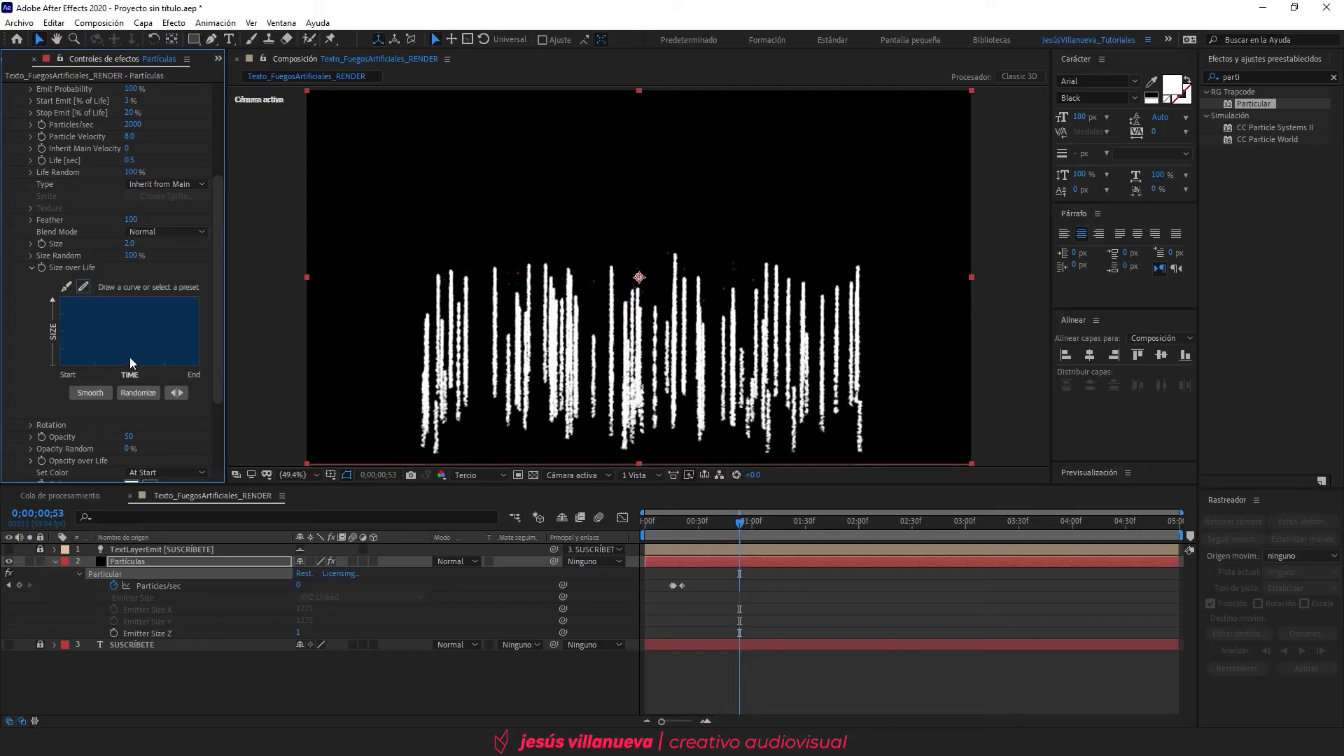
left_click(68, 286)
left_click_drag(60, 297, 56, 365)
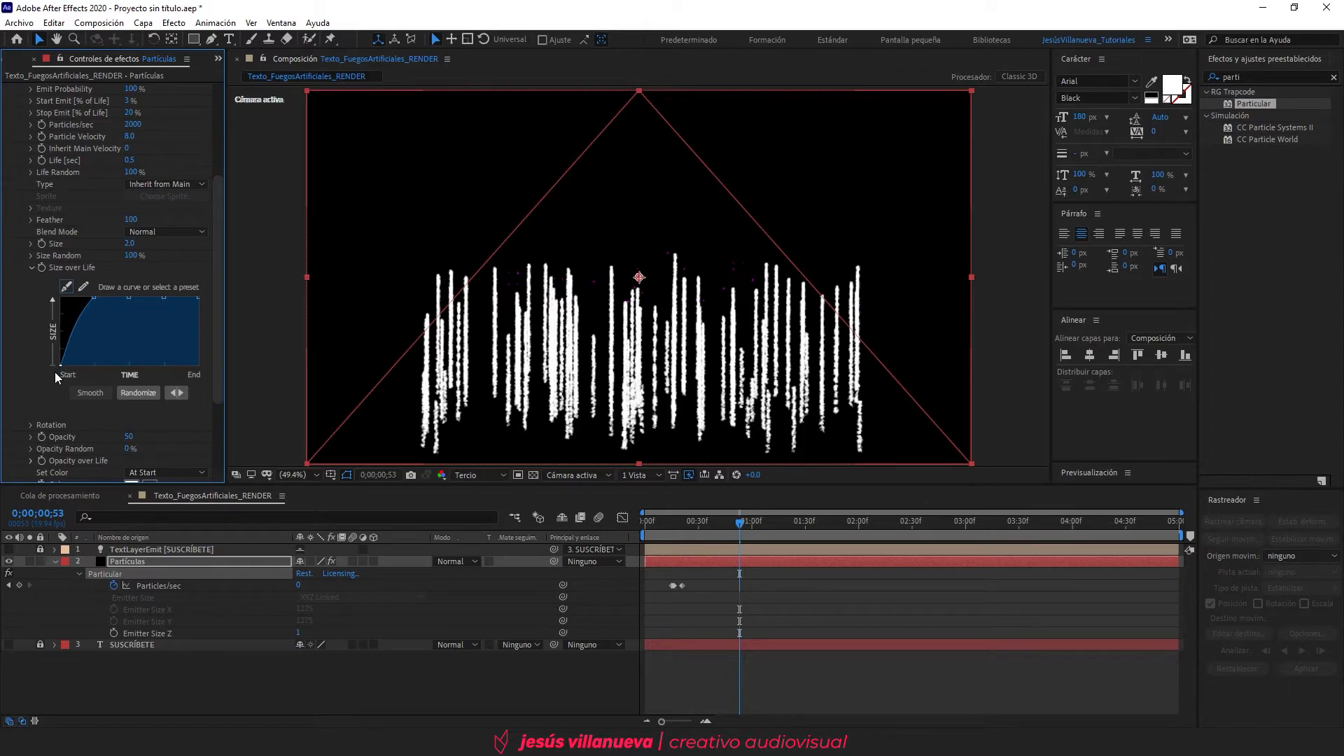
left_click_drag(197, 297, 199, 365)
left_click_drag(94, 297, 159, 344)
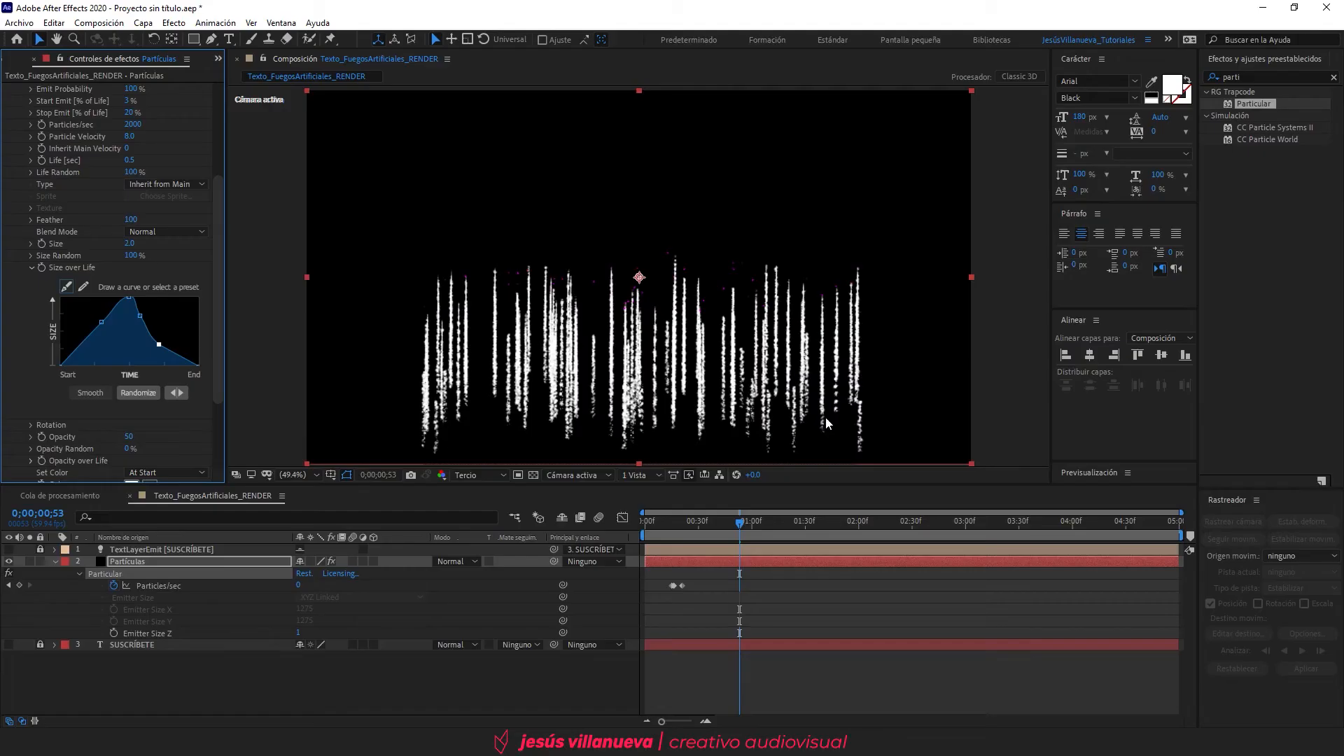
Step: Set the Aux System's Opacity to 1 and Opacity Random to 100%
left_click_drag(217, 241, 218, 270)
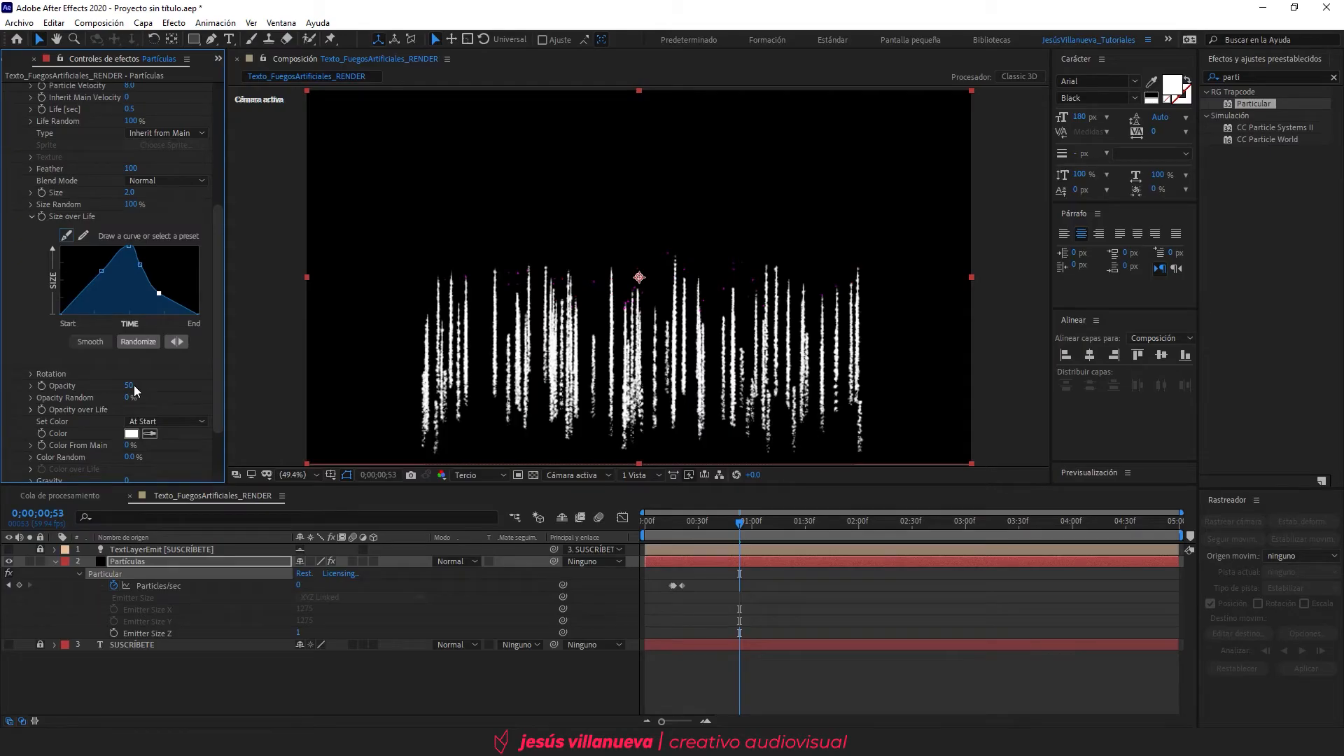
left_click(129, 385)
type("5")
key("Return")
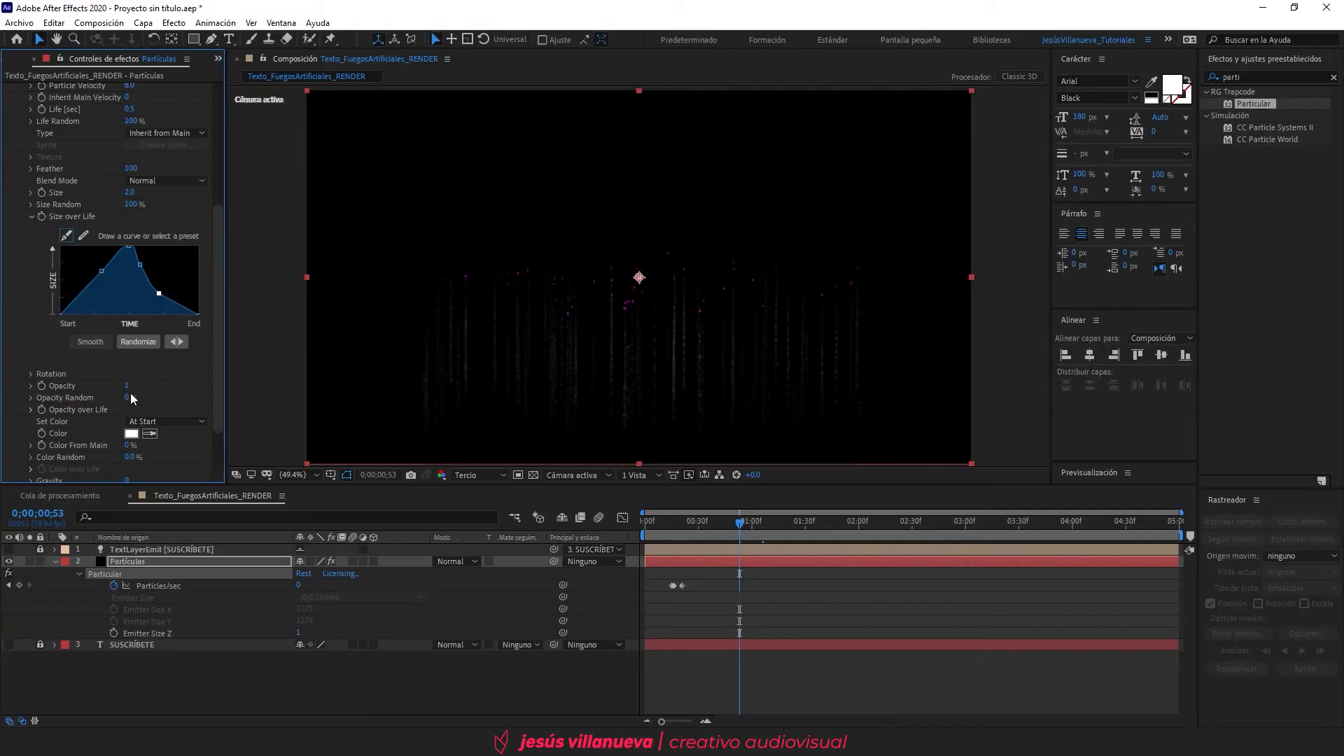
left_click_drag(130, 398, 357, 399)
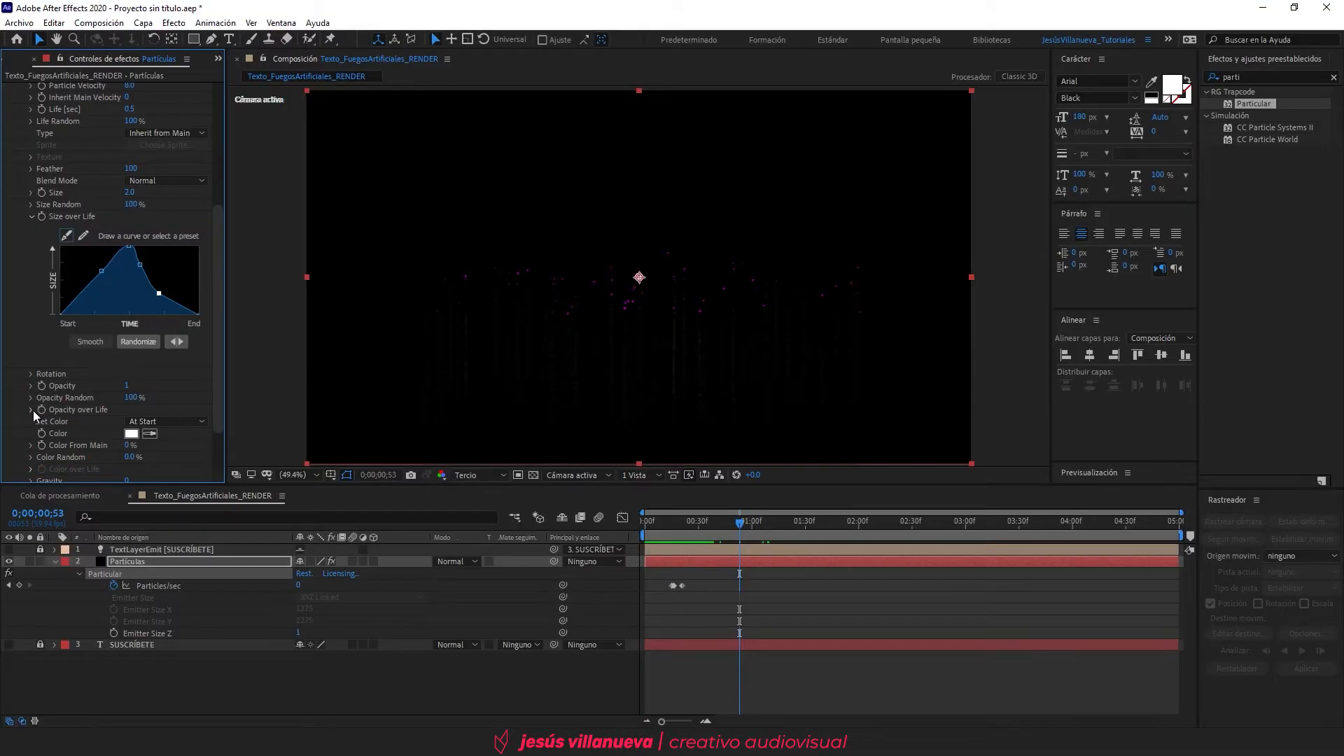
Step: Slope the Aux System's Opacity over Life curve from full at the start to zero at the end and preview the animation
left_click(31, 410)
scroll(32, 410, "down", 2)
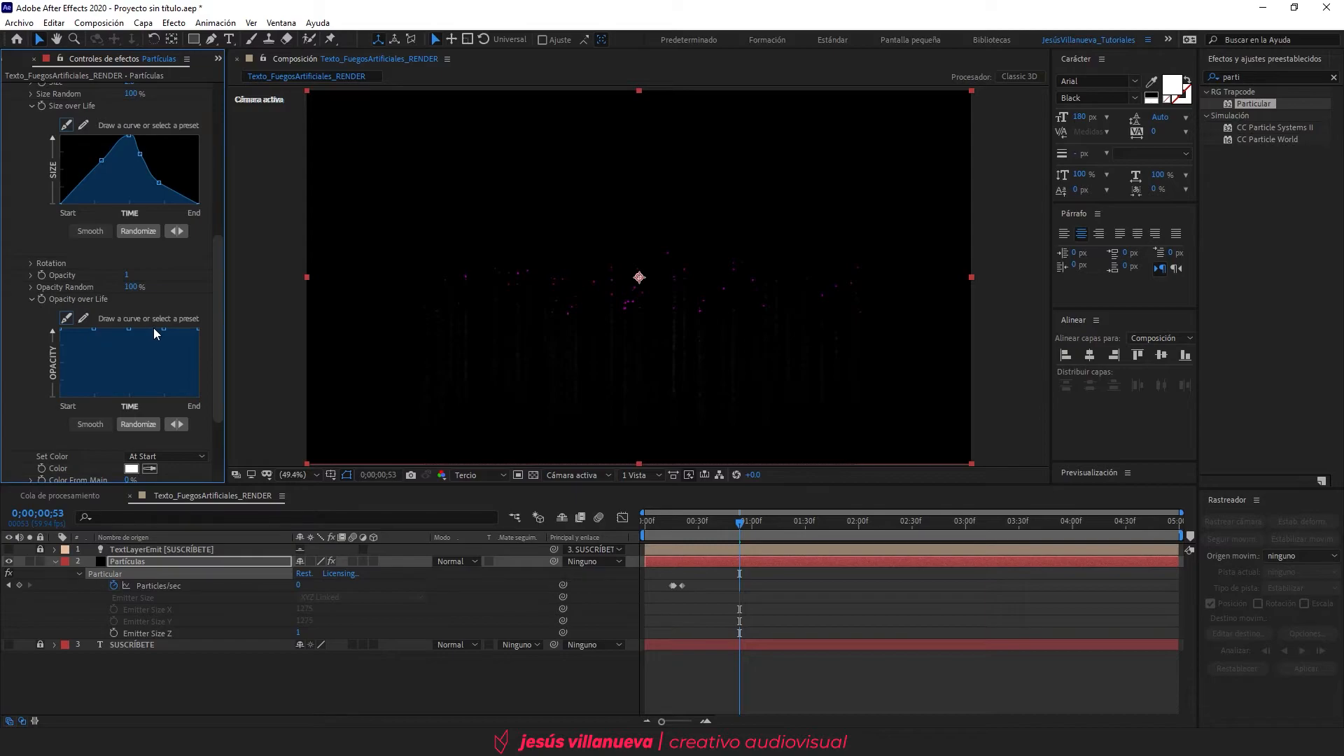
left_click_drag(199, 329, 202, 408)
left_click_drag(164, 330, 173, 379)
left_click_drag(130, 331, 191, 397)
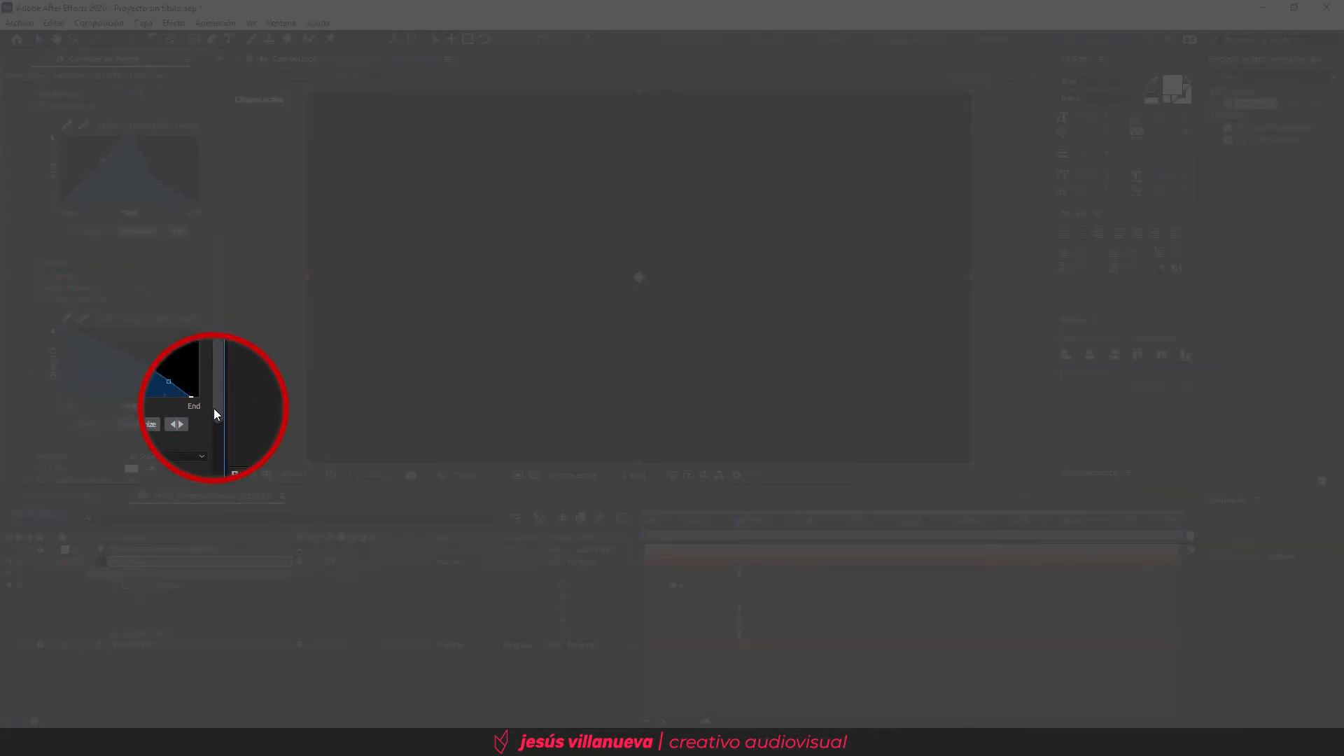
key("space")
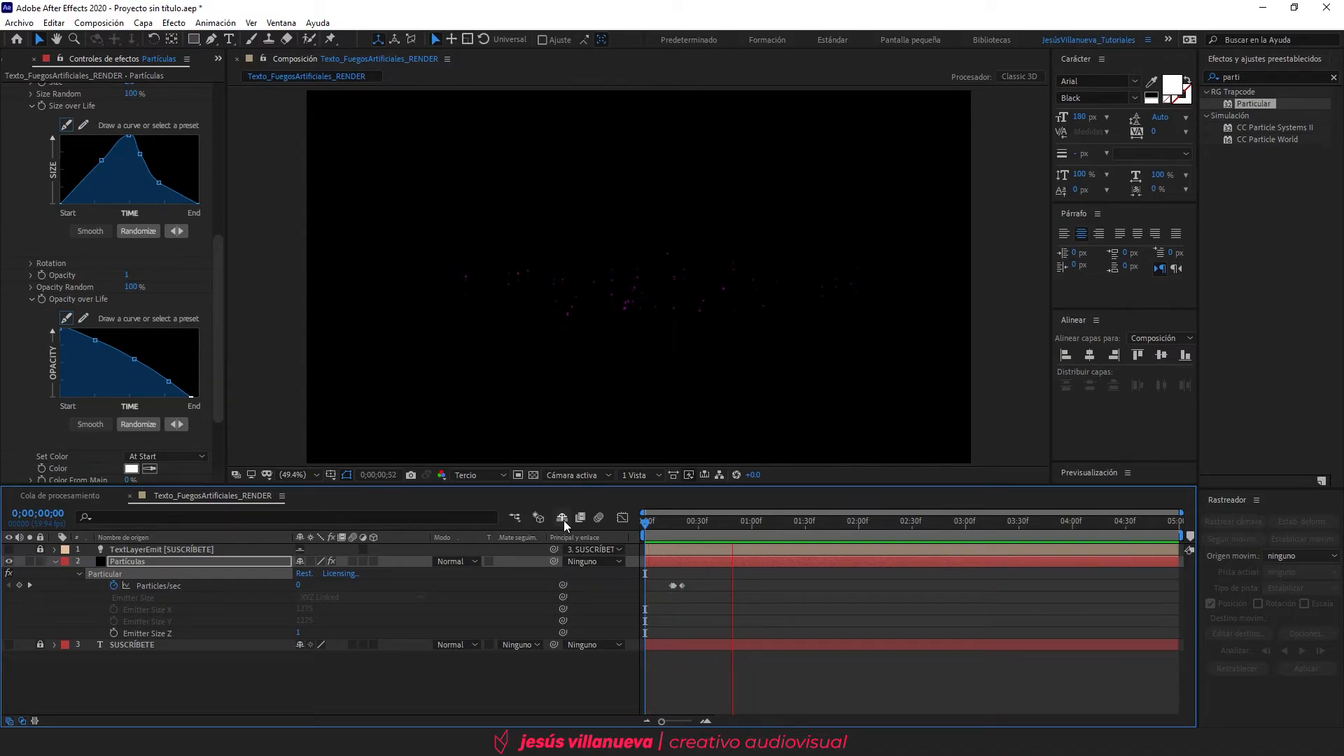
key("space")
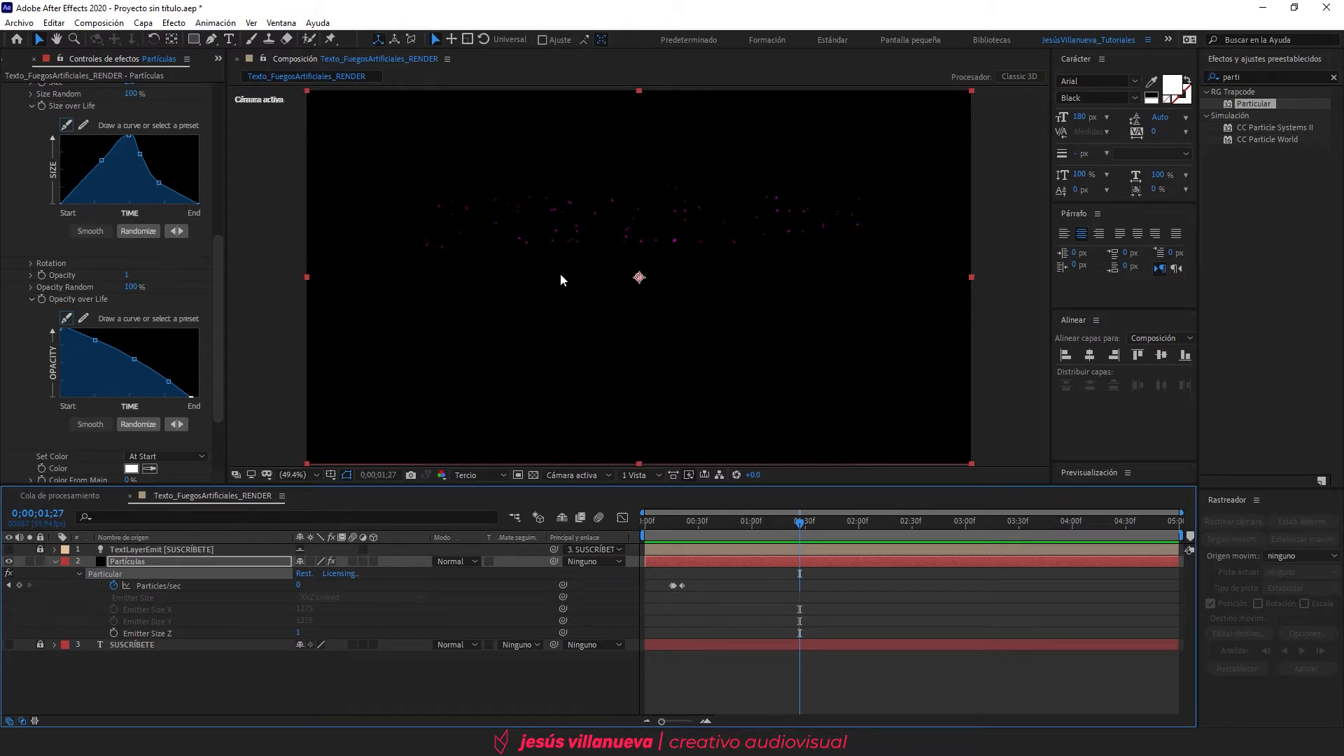
Step: Switch the Aux System's Set Color to Over Life and set Color From Main to 7%
left_click_drag(217, 299, 220, 364)
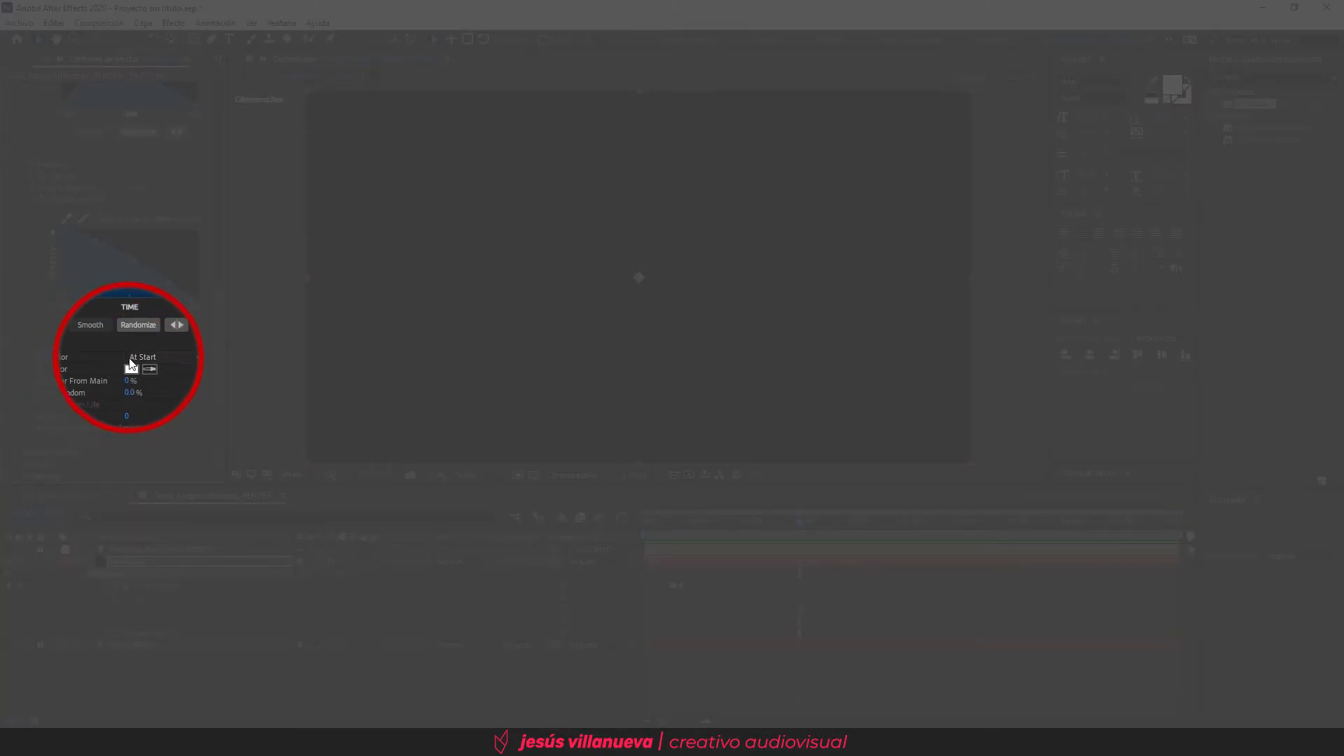
left_click(151, 358)
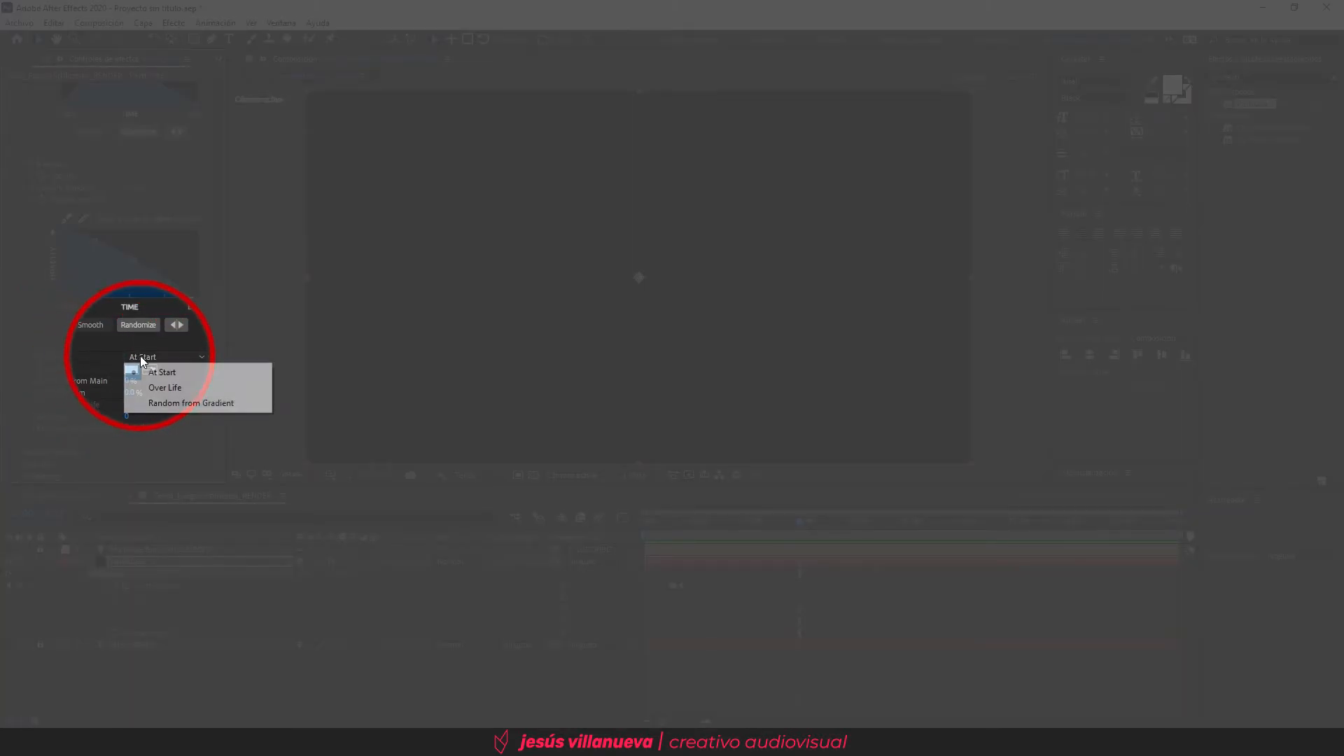
left_click(168, 388)
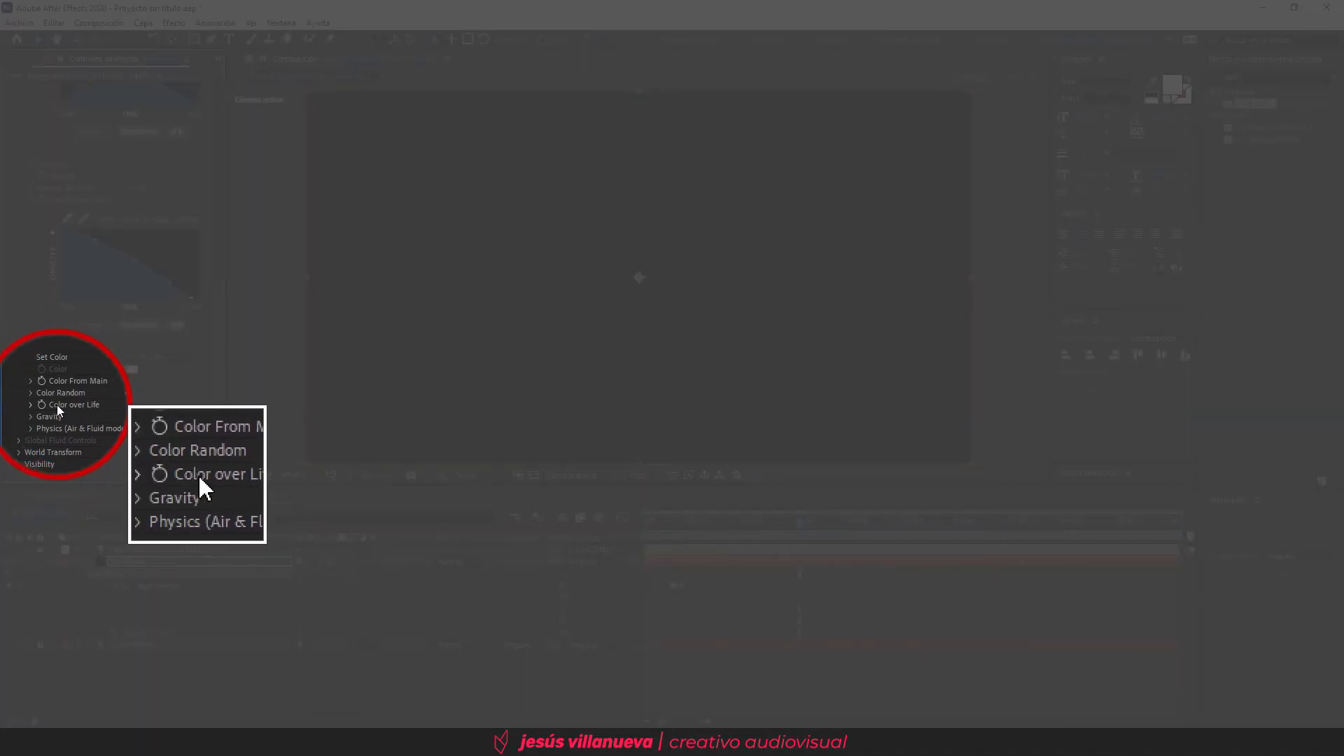
Step: Remove the yellow, green and cyan stops from the Aux System's Color over Life ramp
left_click(31, 405)
scroll(40, 398, "down", 3)
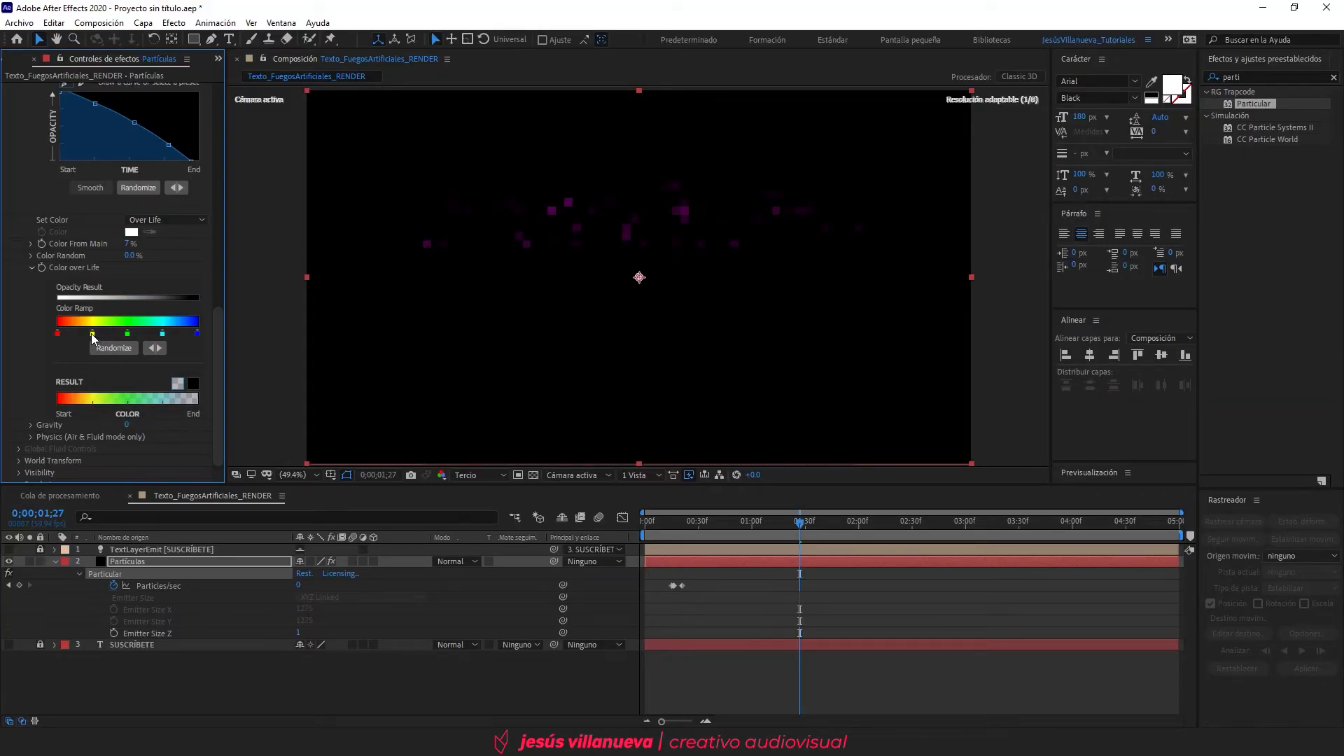
left_click_drag(91, 333, 48, 383)
left_click_drag(128, 333, 68, 370)
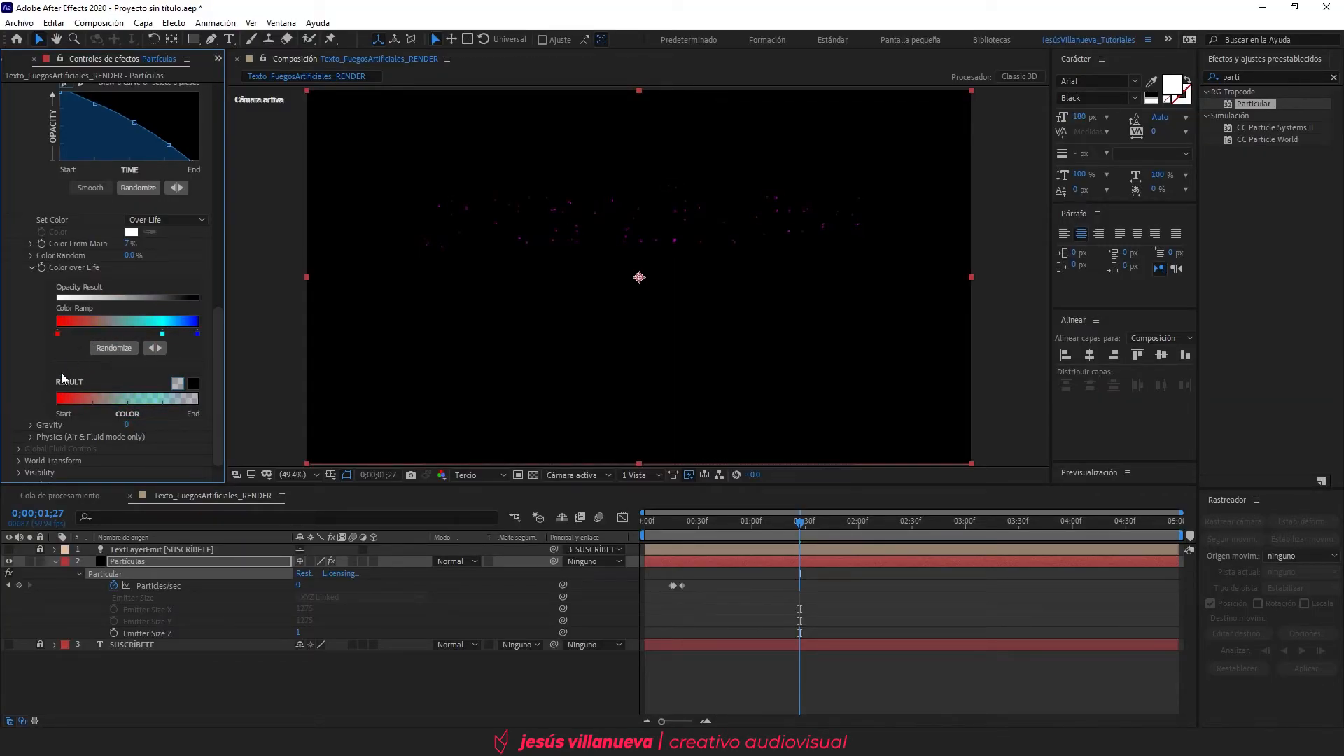
left_click_drag(162, 334, 41, 373)
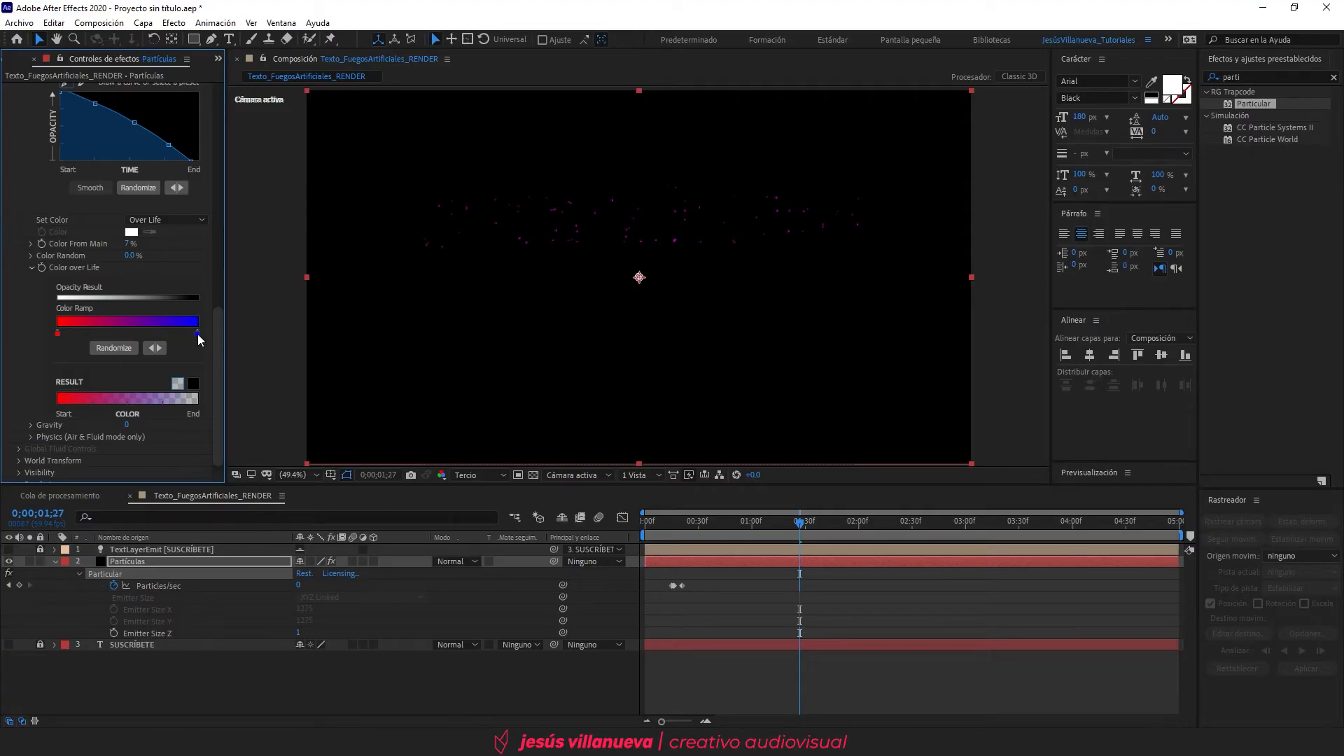
Step: Change the end stop of the Color over Life ramp to black (000000)
double_click(197, 334)
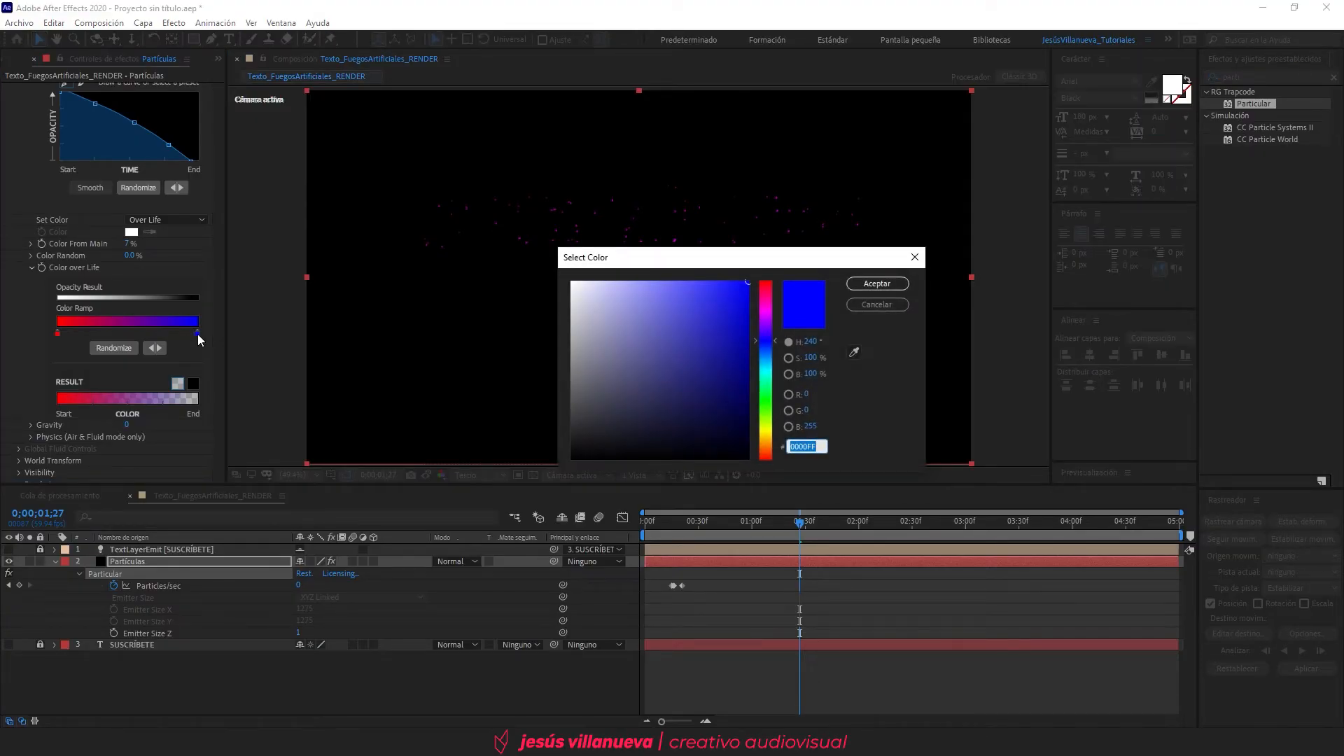
left_click(616, 395)
left_click_drag(616, 395, 560, 467)
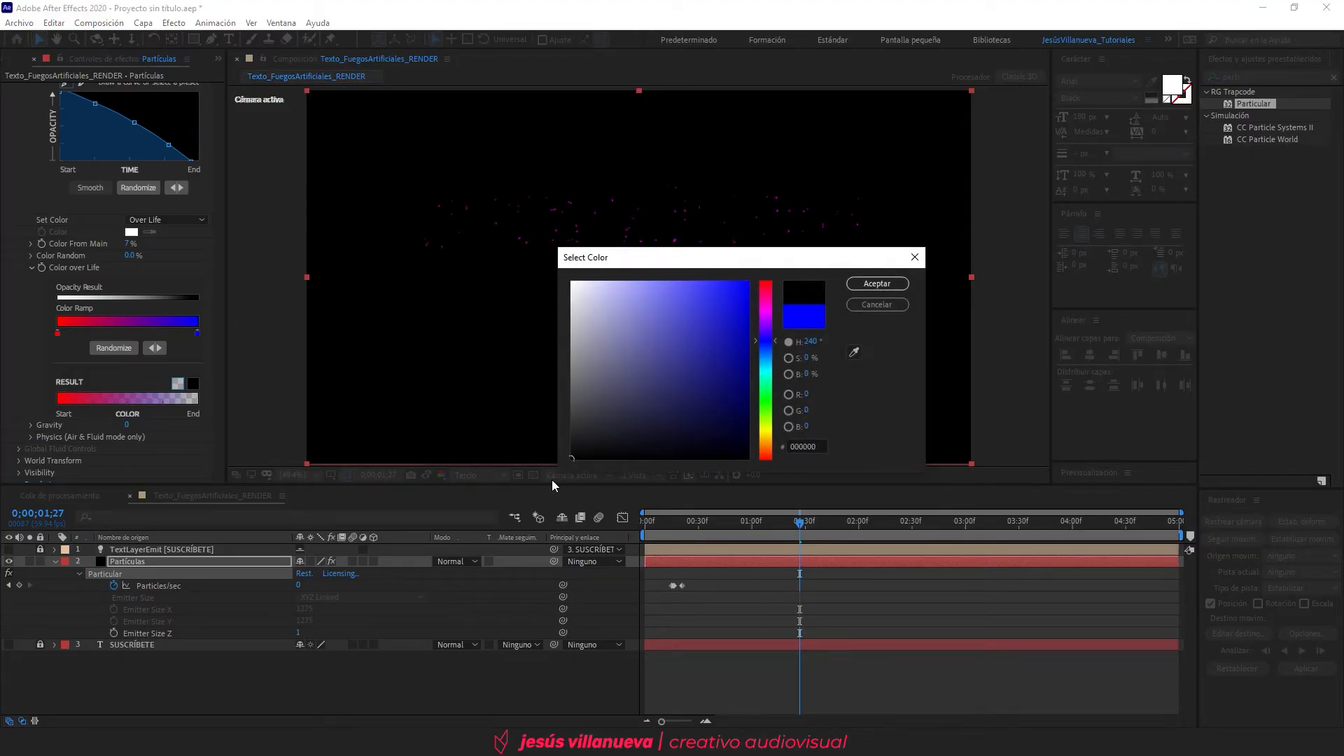
left_click(869, 283)
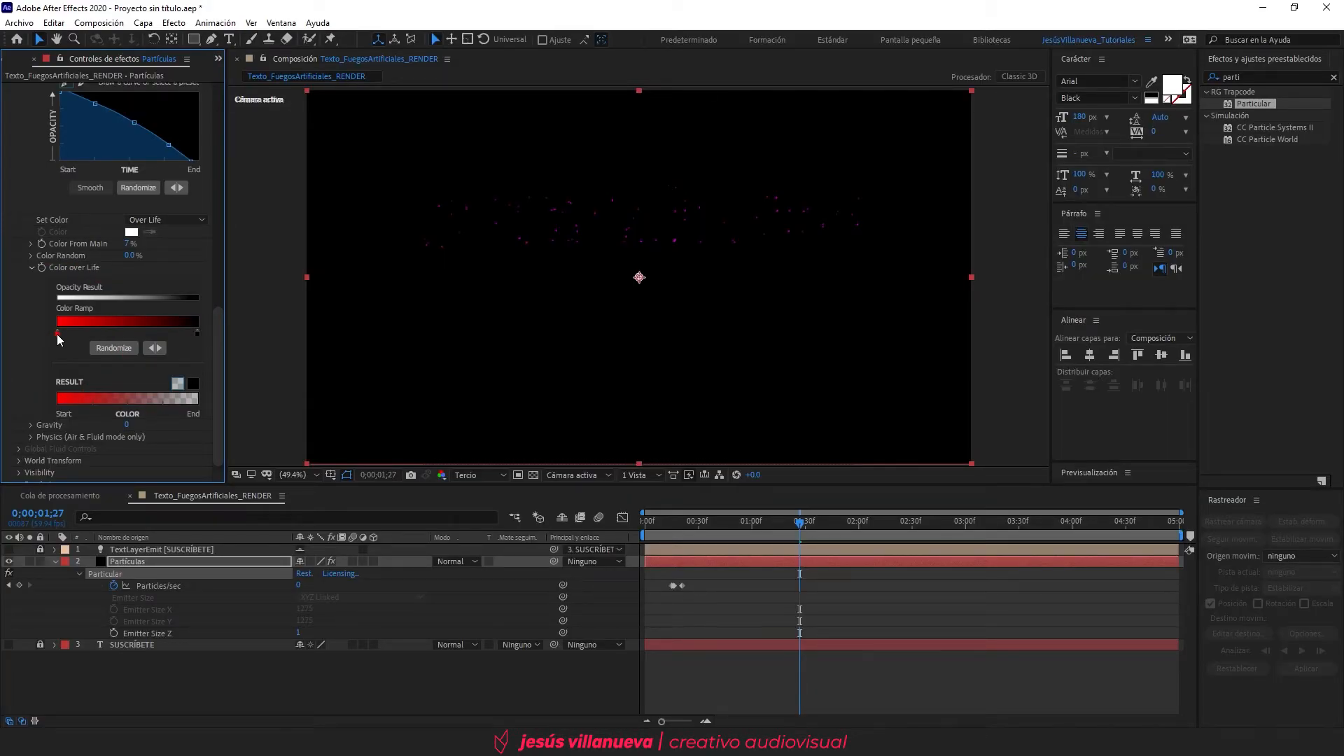
Step: Change the start stop of the Color over Life ramp to a muted gold (A5823F)
double_click(57, 334)
left_click_drag(766, 459, 766, 441)
left_click(674, 335)
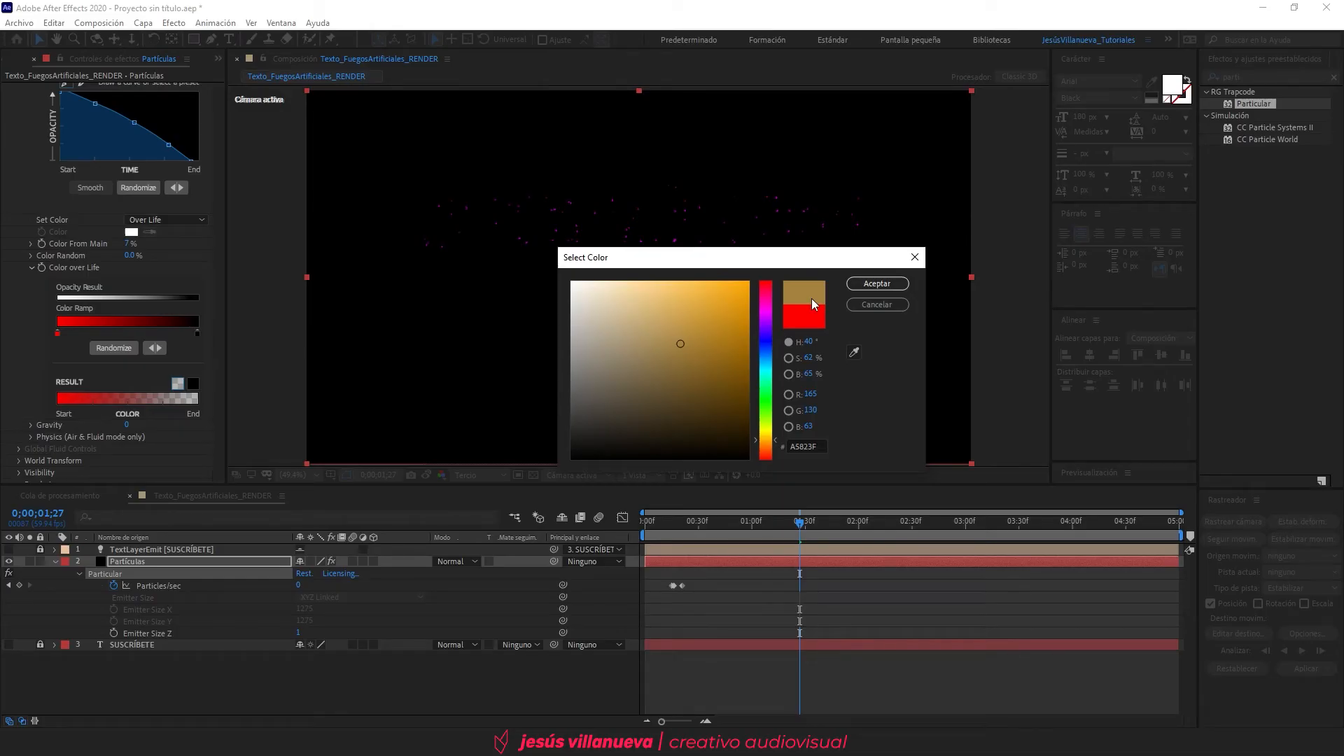
left_click(877, 284)
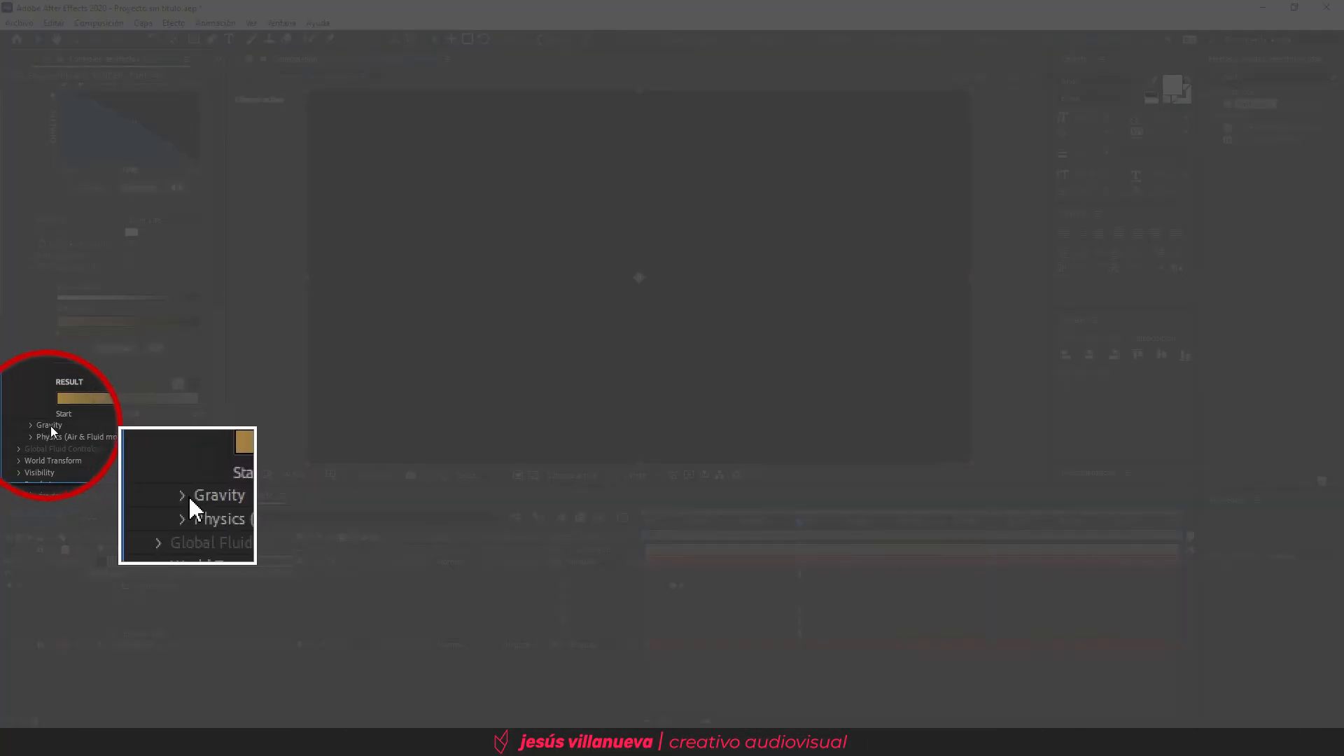
Step: Set the Aux System's Gravity to 80
left_click(127, 427)
type("80")
key("Return")
Step: Set the Aux System's physics to Air Resistance 1, Wind Affect 100% and Turbulence Position 10
scroll(105, 432, "down", 1)
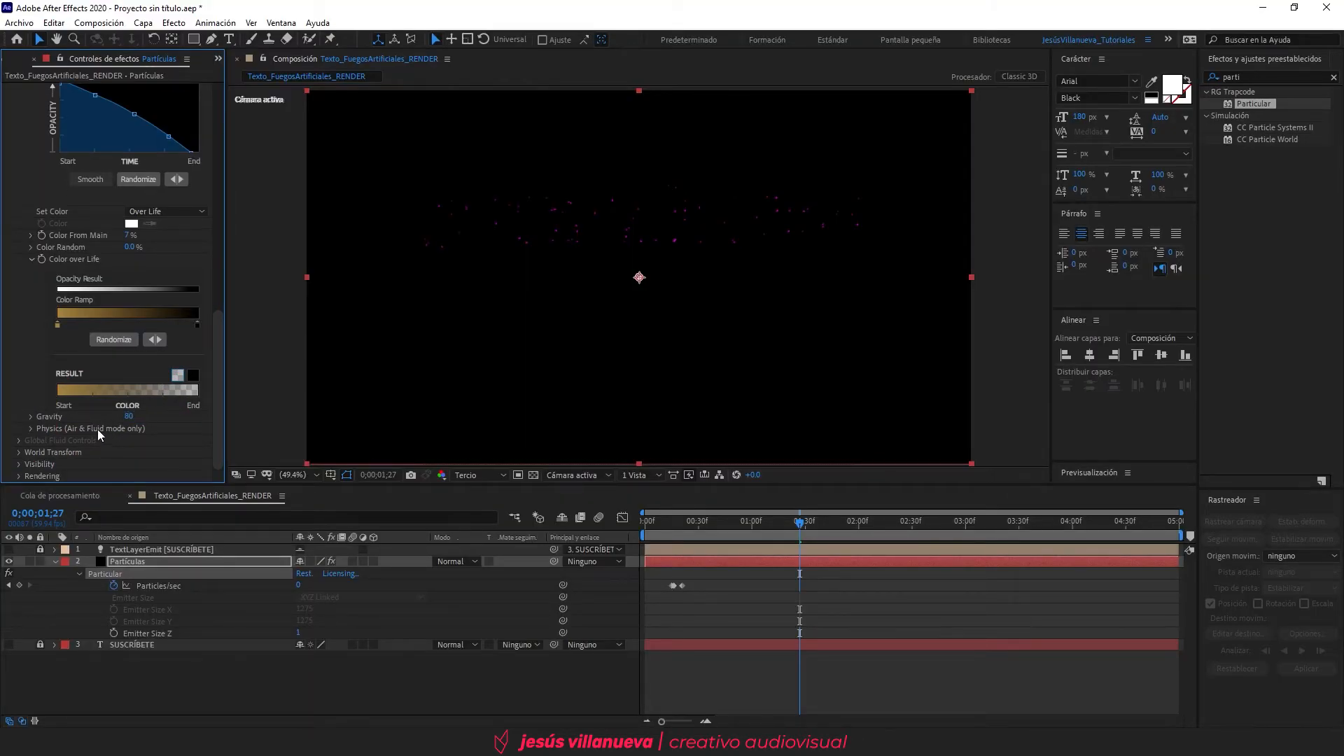
left_click(30, 429)
scroll(70, 420, "down", 3)
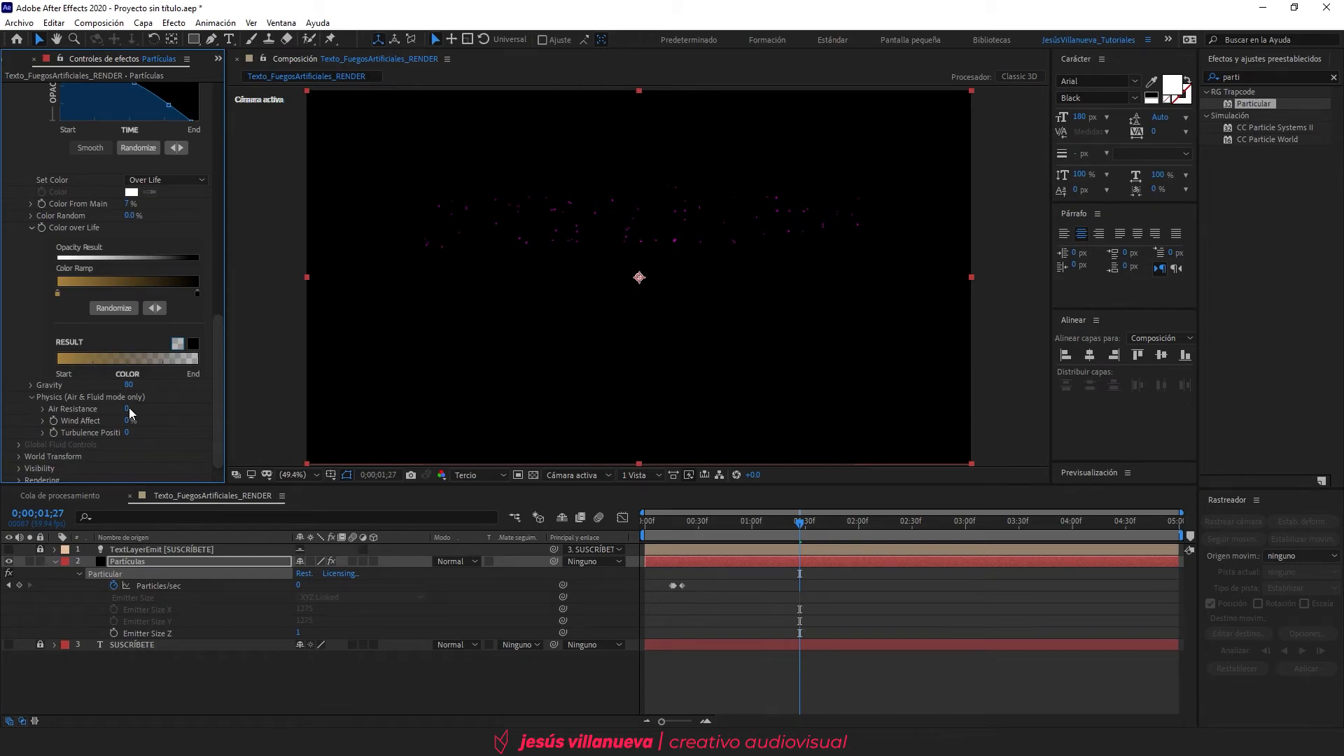
left_click(129, 408)
type("1")
key("Return")
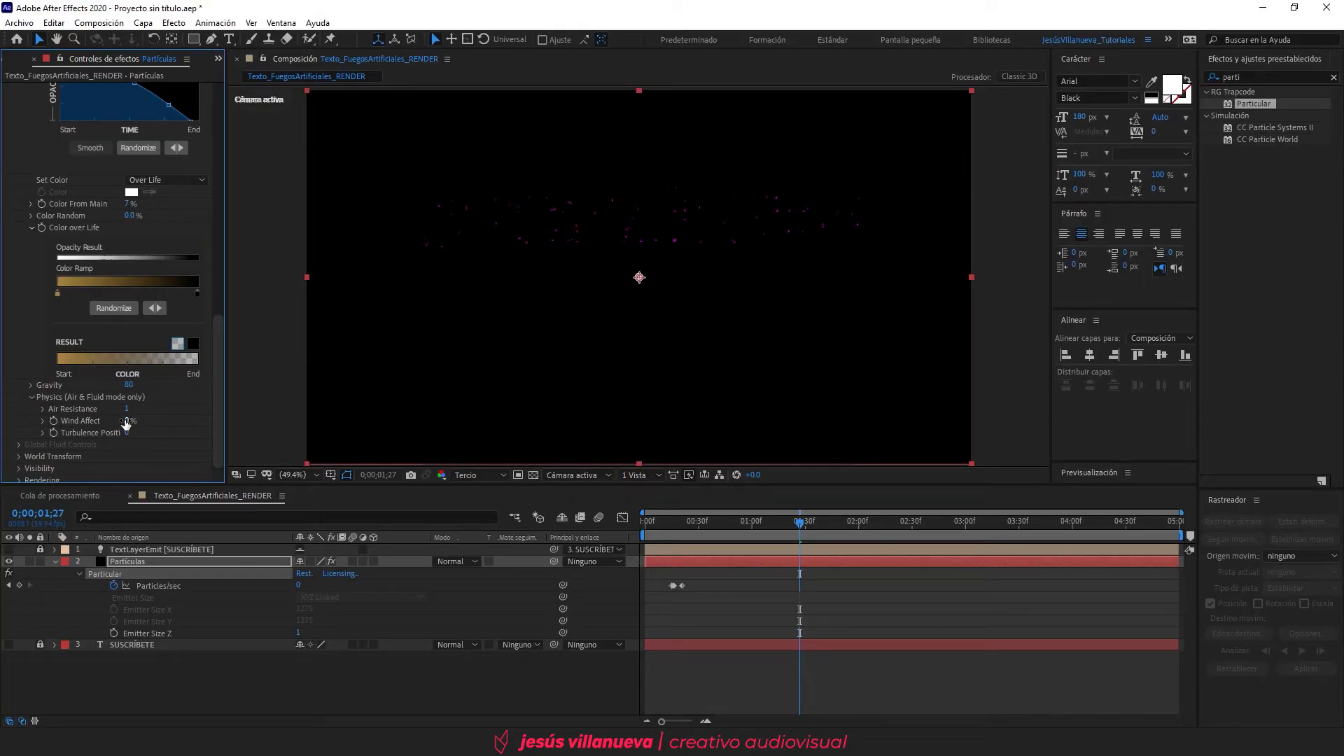
left_click(129, 420)
type("100")
key("Return")
left_click(127, 432)
type("10")
key("Return")
Step: Collapse the Aux System settings and preview the particle animation from the start of the composition
scroll(42, 227, "up", 10)
left_click(19, 224)
left_click(112, 343)
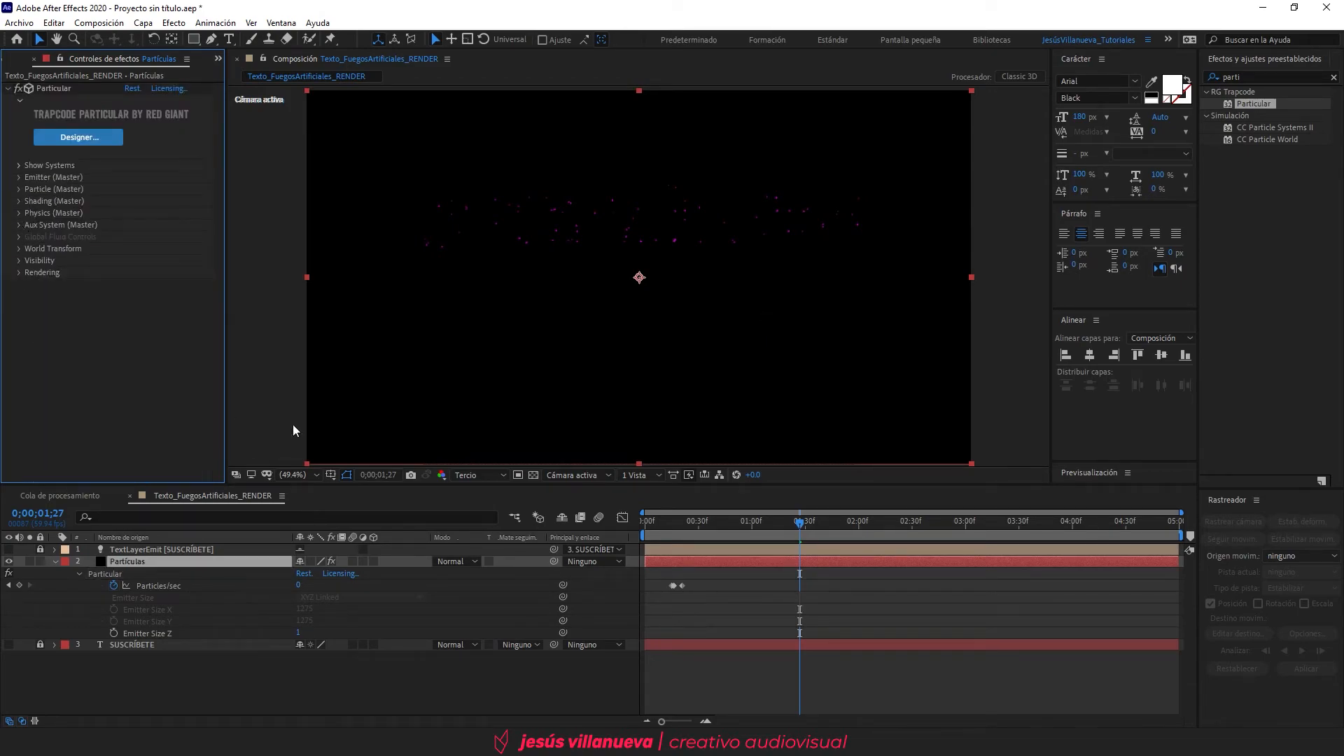
left_click_drag(675, 524, 571, 559)
key("space")
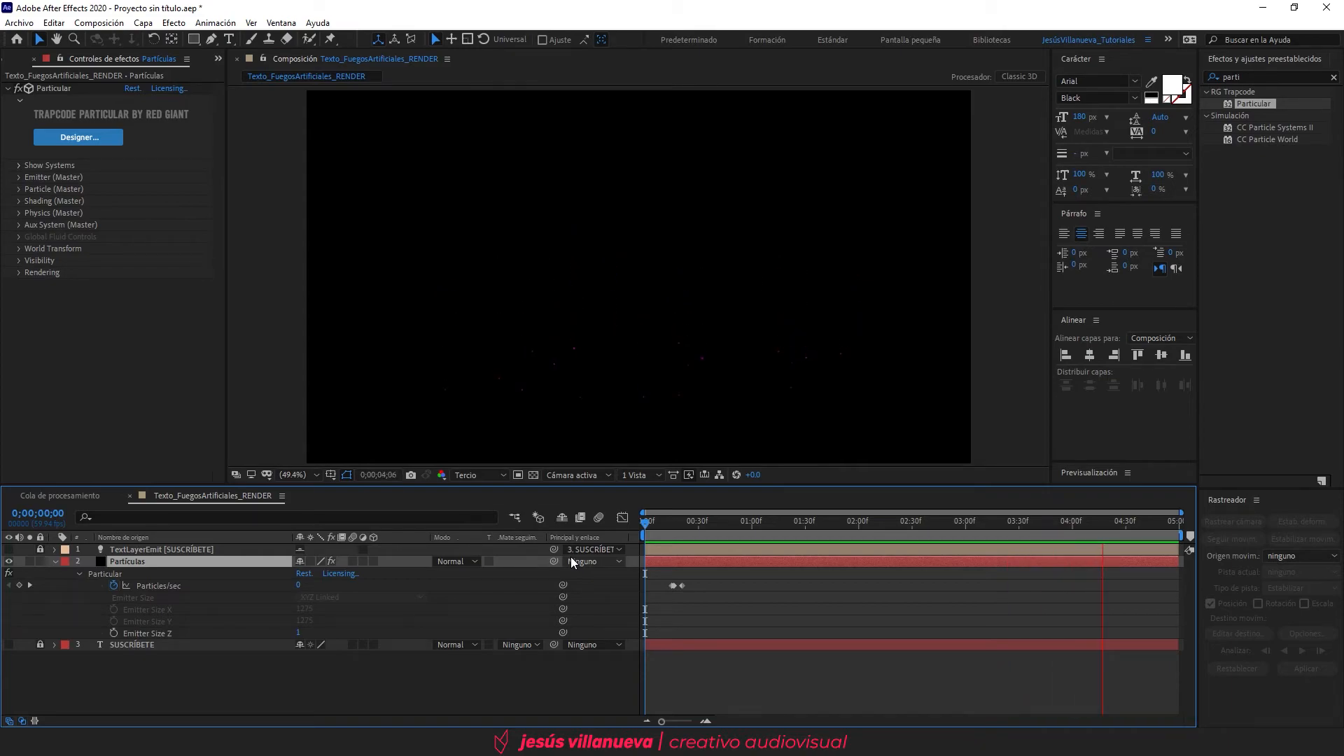
key("space")
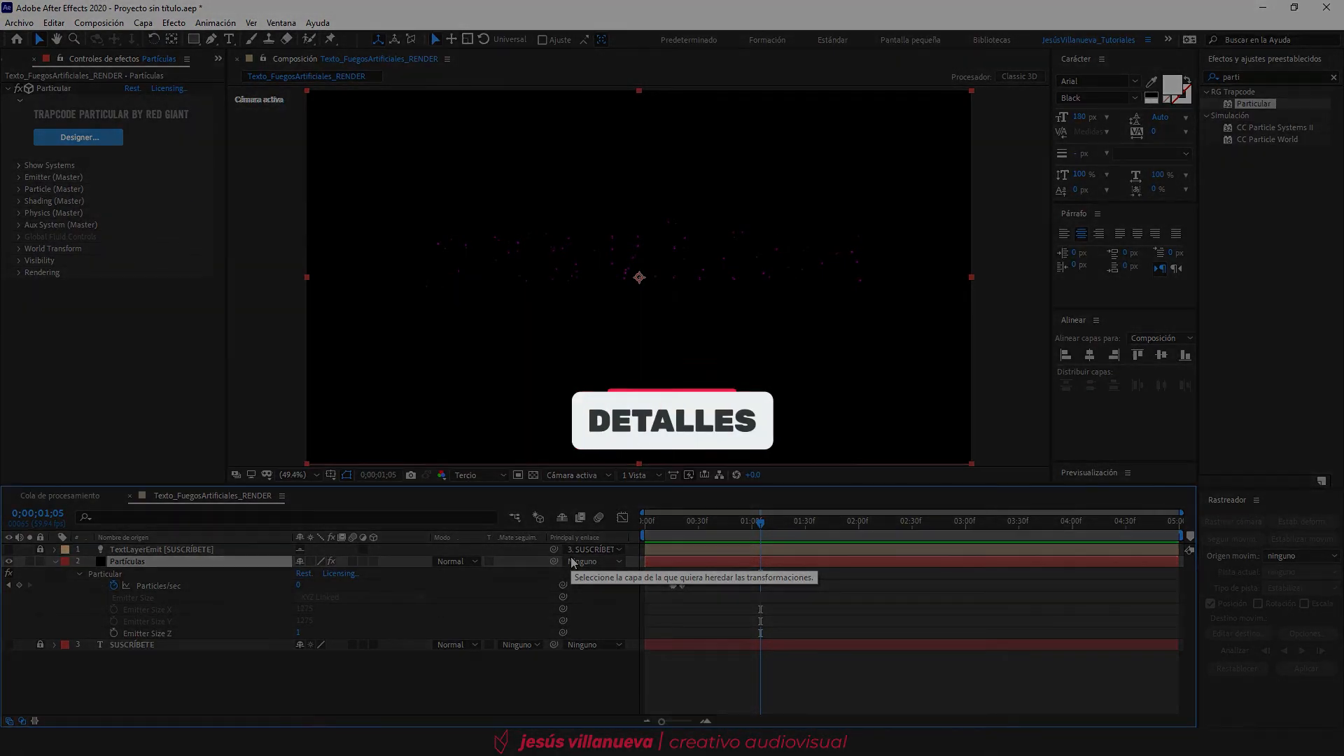
Step: Collapse the Partículas layer and add an adjustment layer named CC above it
left_click(55, 561)
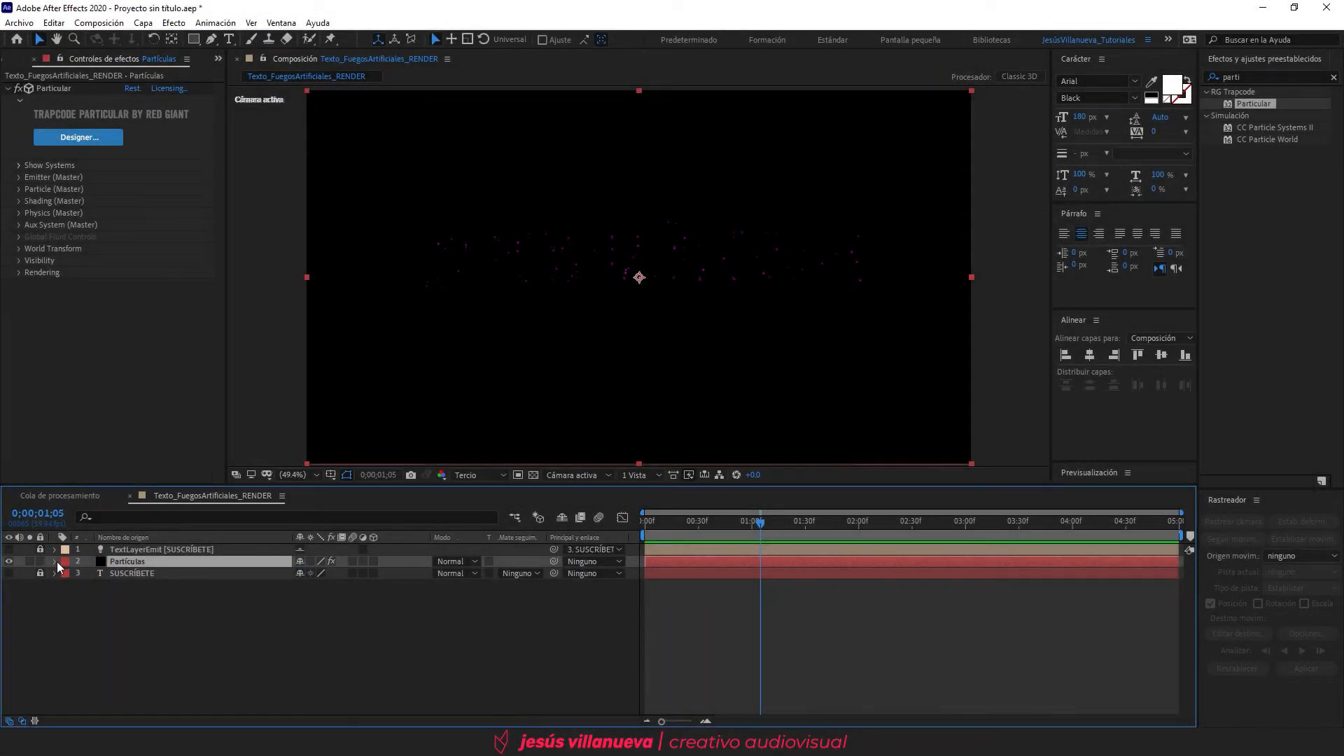
right_click(165, 616)
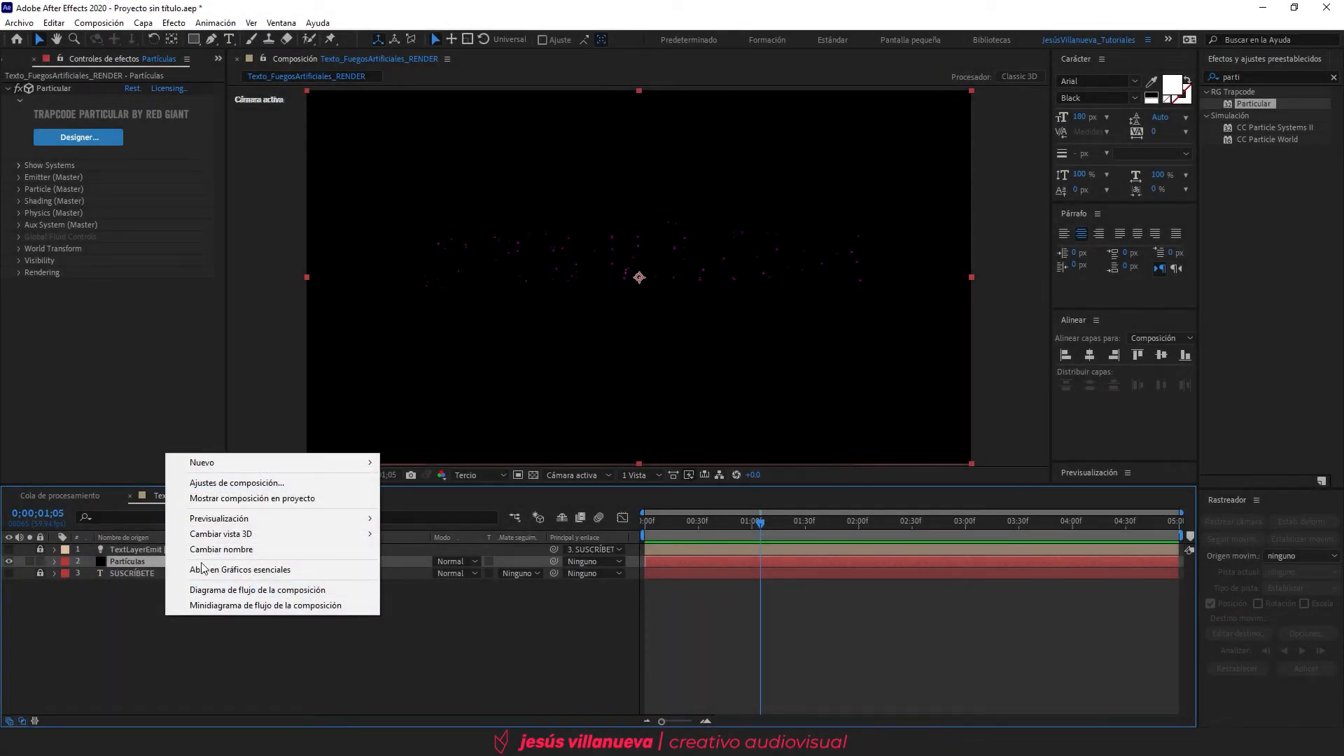
mouse_move(223, 464)
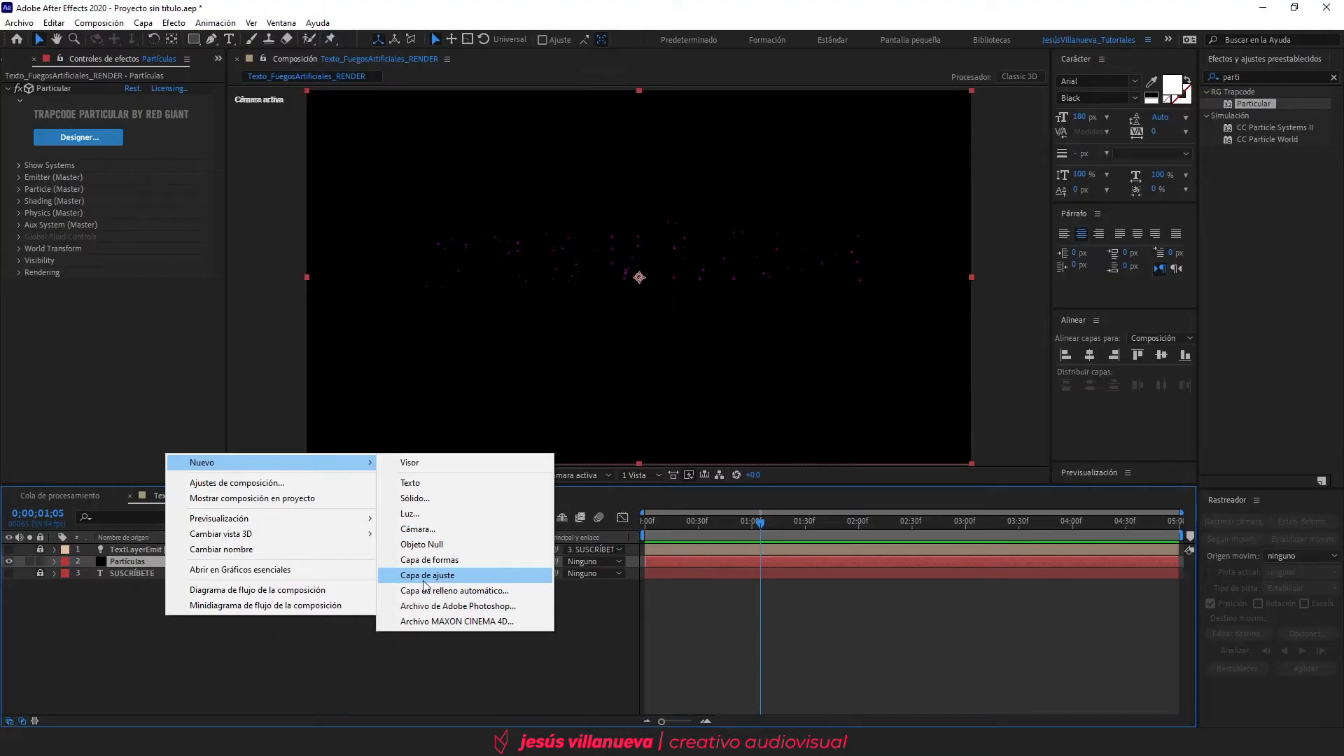
left_click(427, 575)
left_click(147, 557)
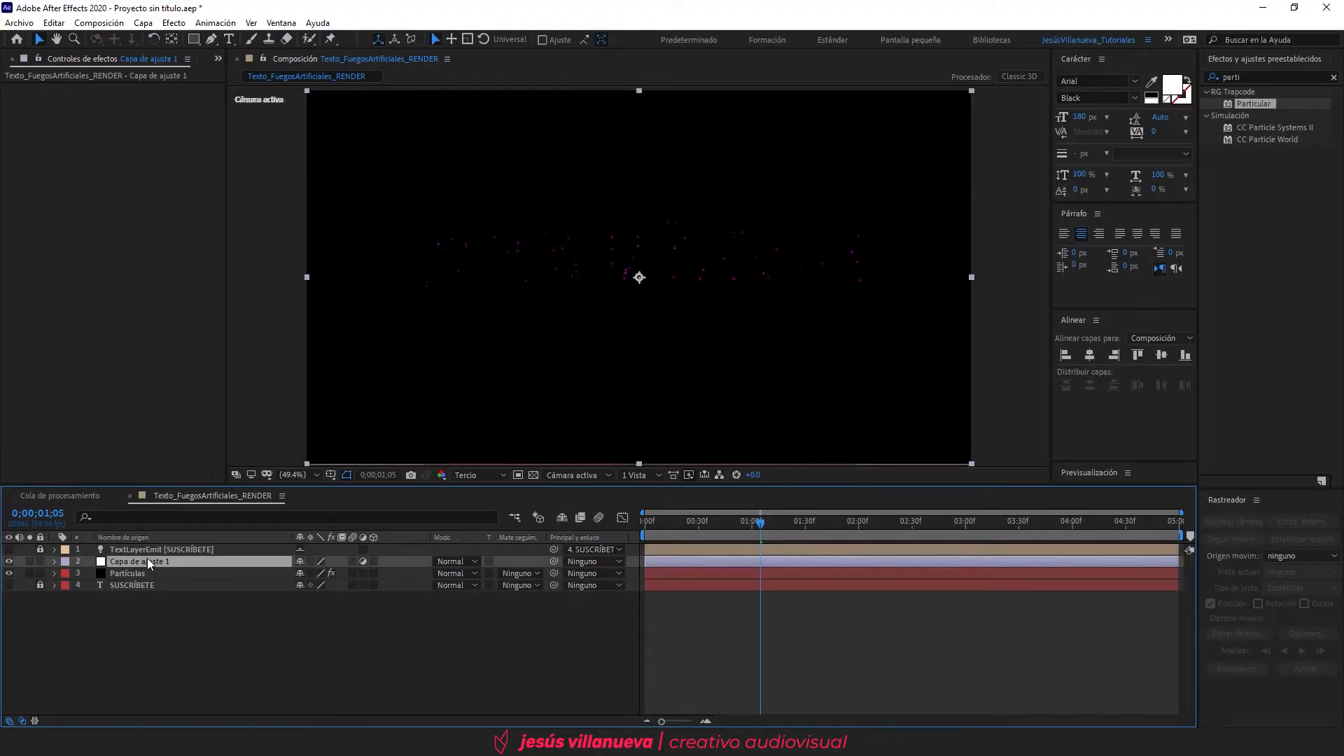
key("Return")
type("CC")
key("Return")
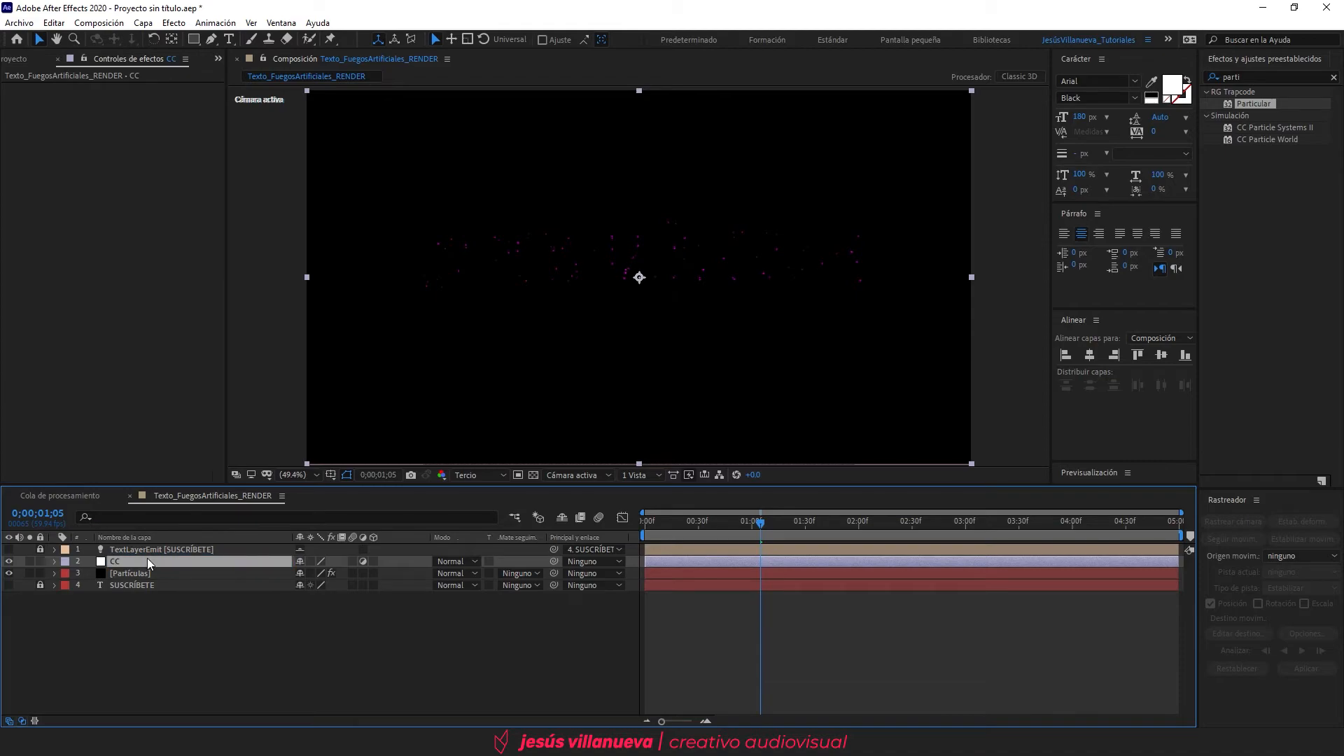
Step: Find the Resplandor effect and apply it to the CC adjustment layer
left_click(111, 668)
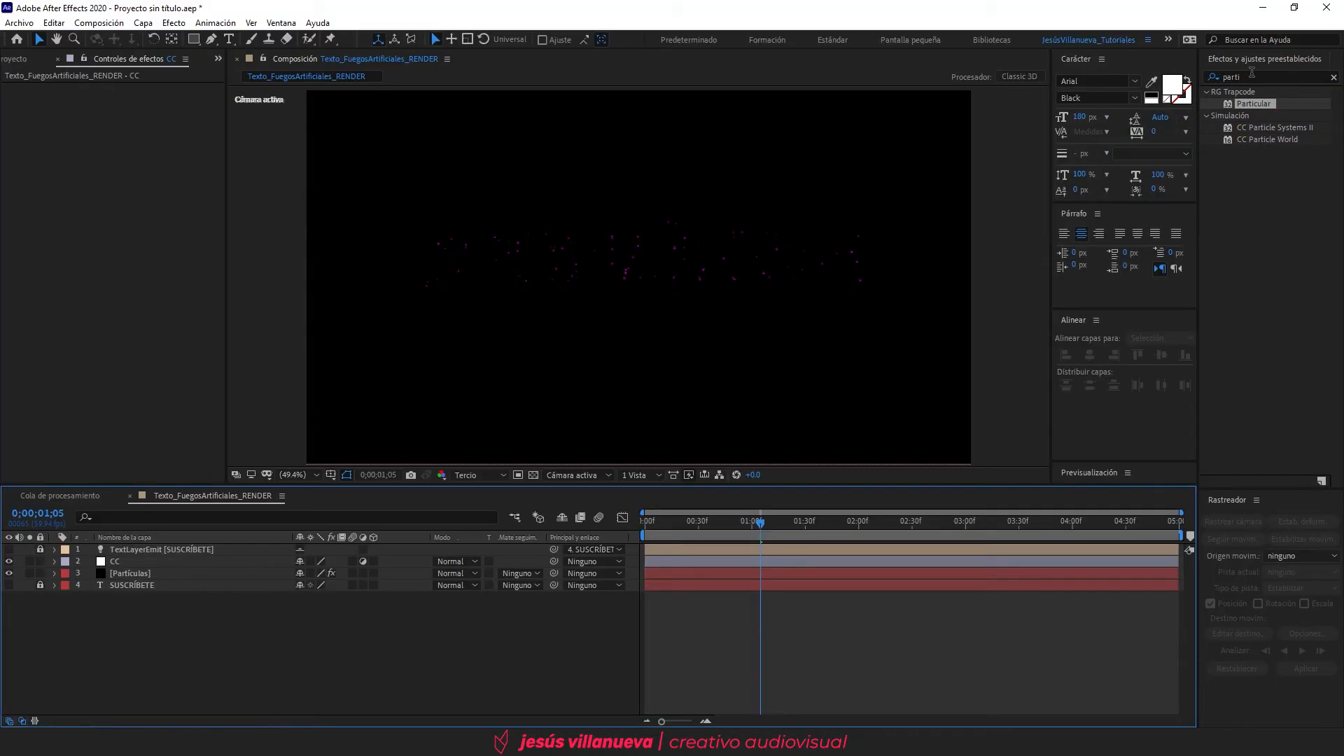
double_click(1252, 72)
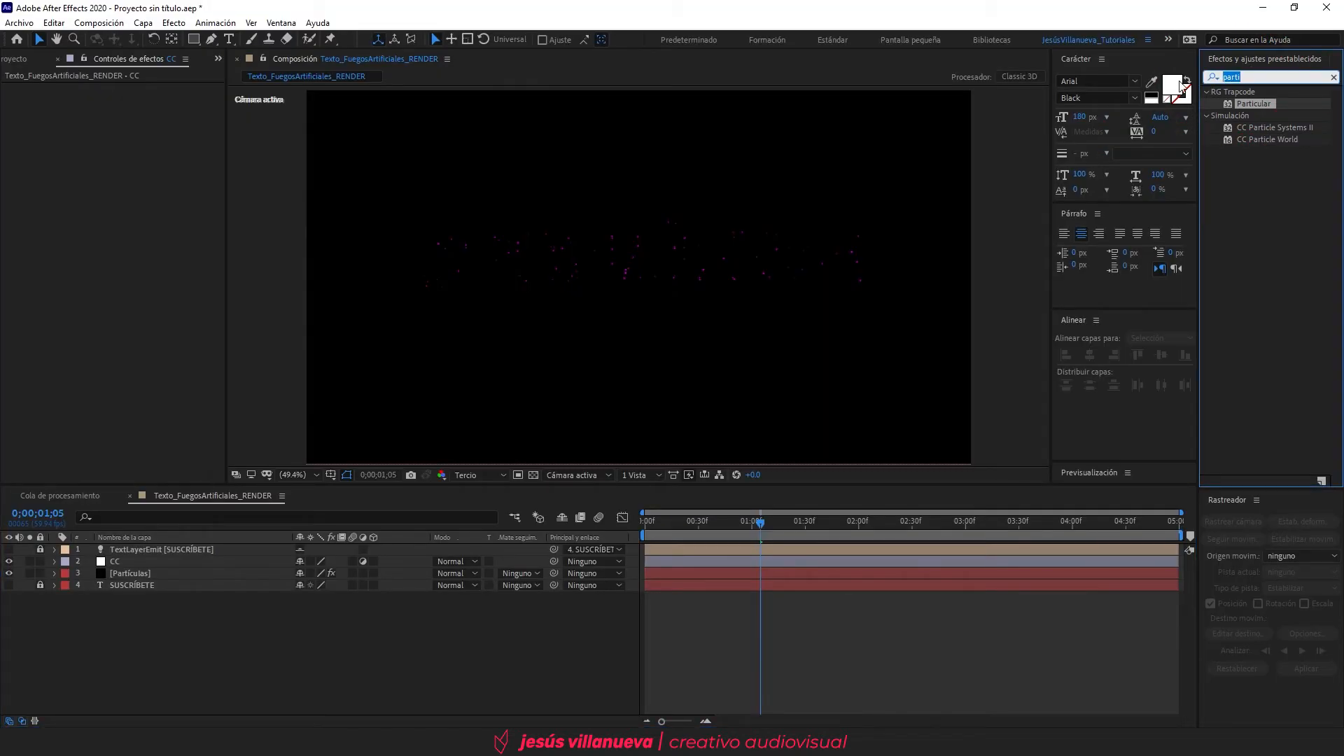
type("respl")
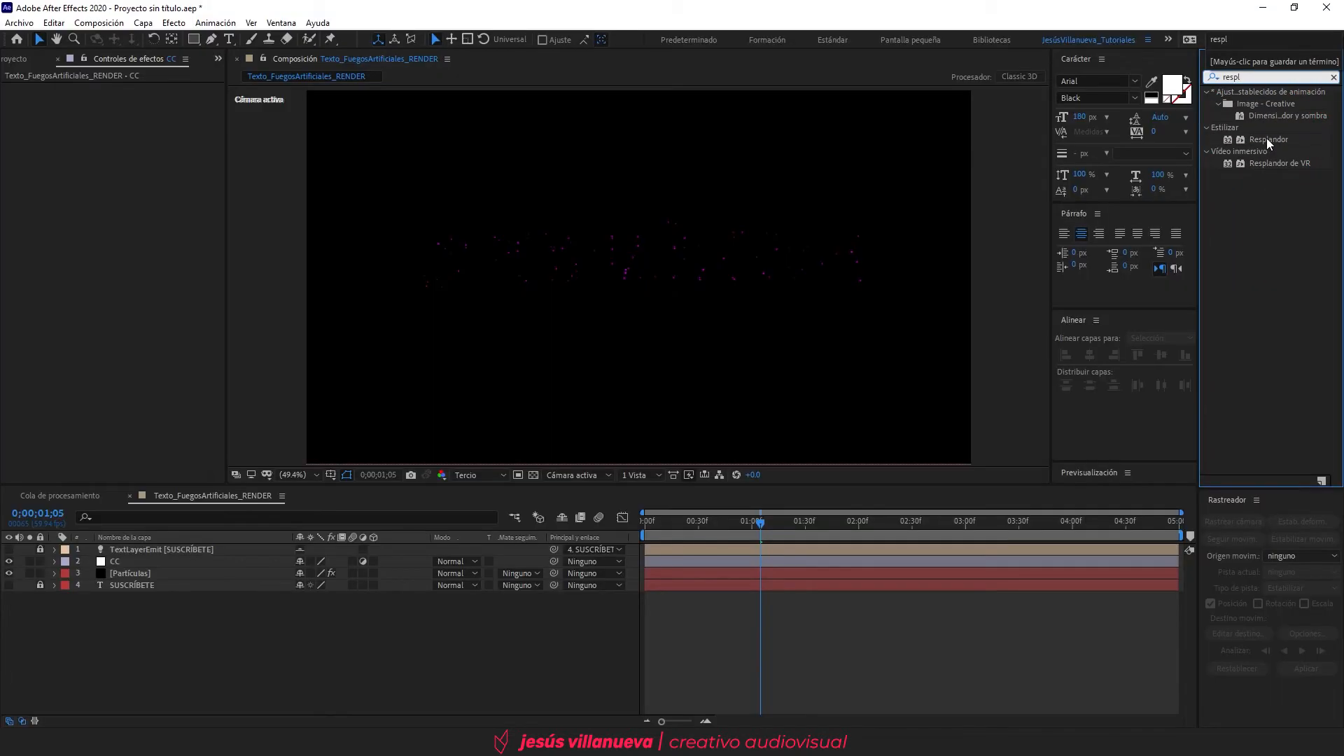
left_click_drag(1269, 139, 126, 564)
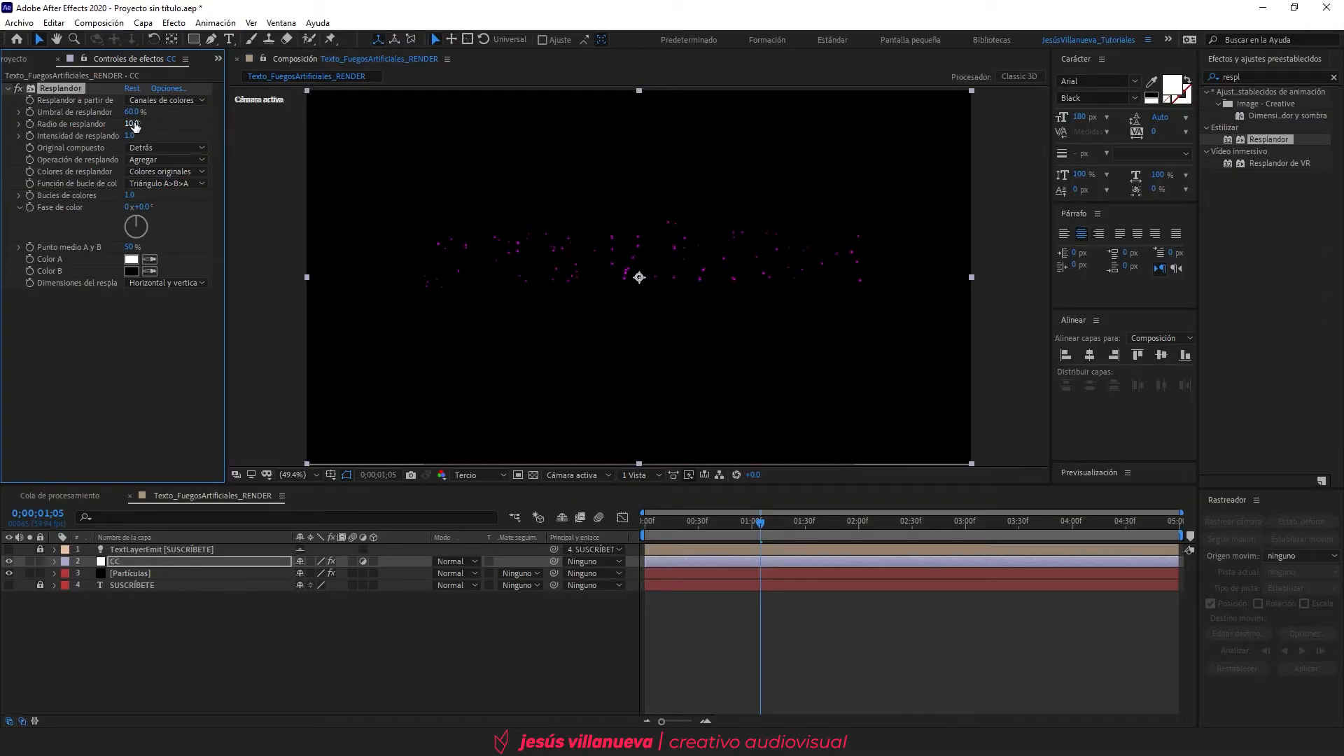
Step: Set the Resplandor effect's radius to 50 and its intensity to 0.5
left_click(133, 124)
type("50")
key("Return")
left_click(130, 136)
type("0.5")
key("Return")
Step: Duplicate the Resplandor effect and give the copy a radius of 500 and an intensity of 5
left_click(8, 89)
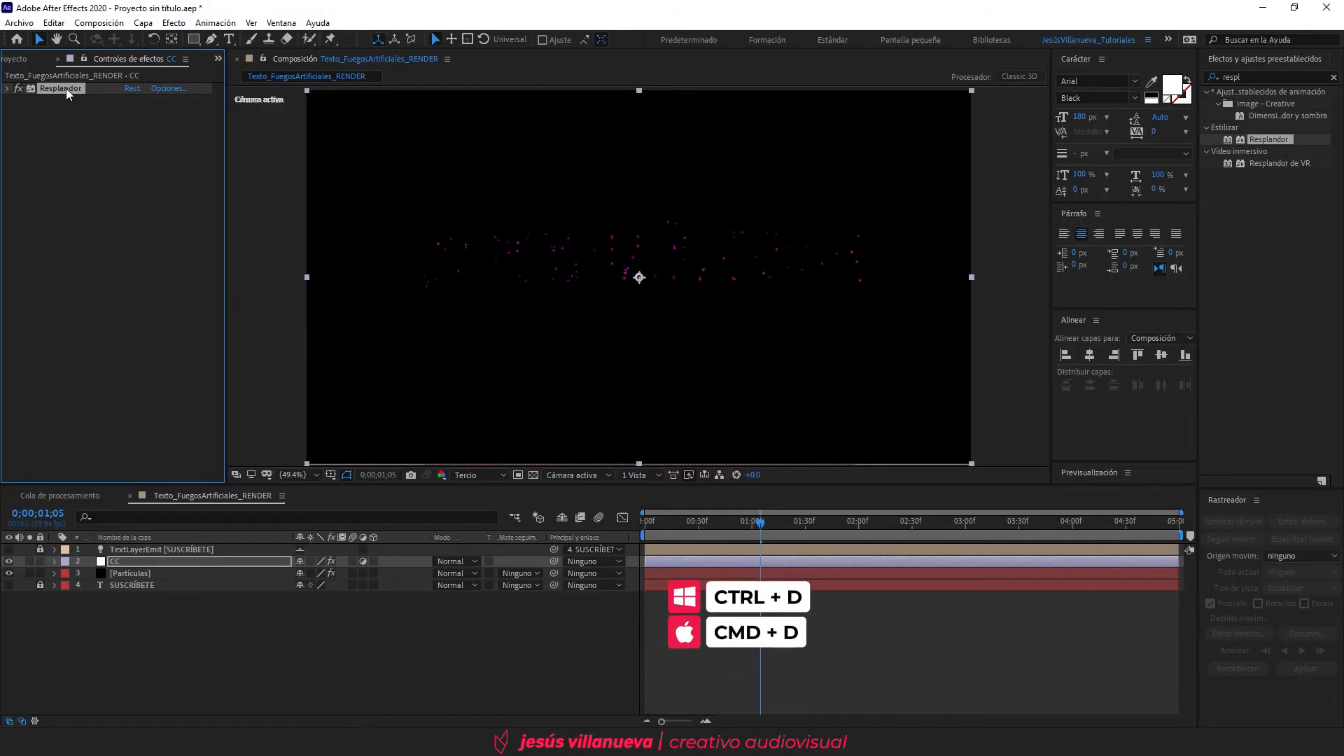
key("ctrl+d")
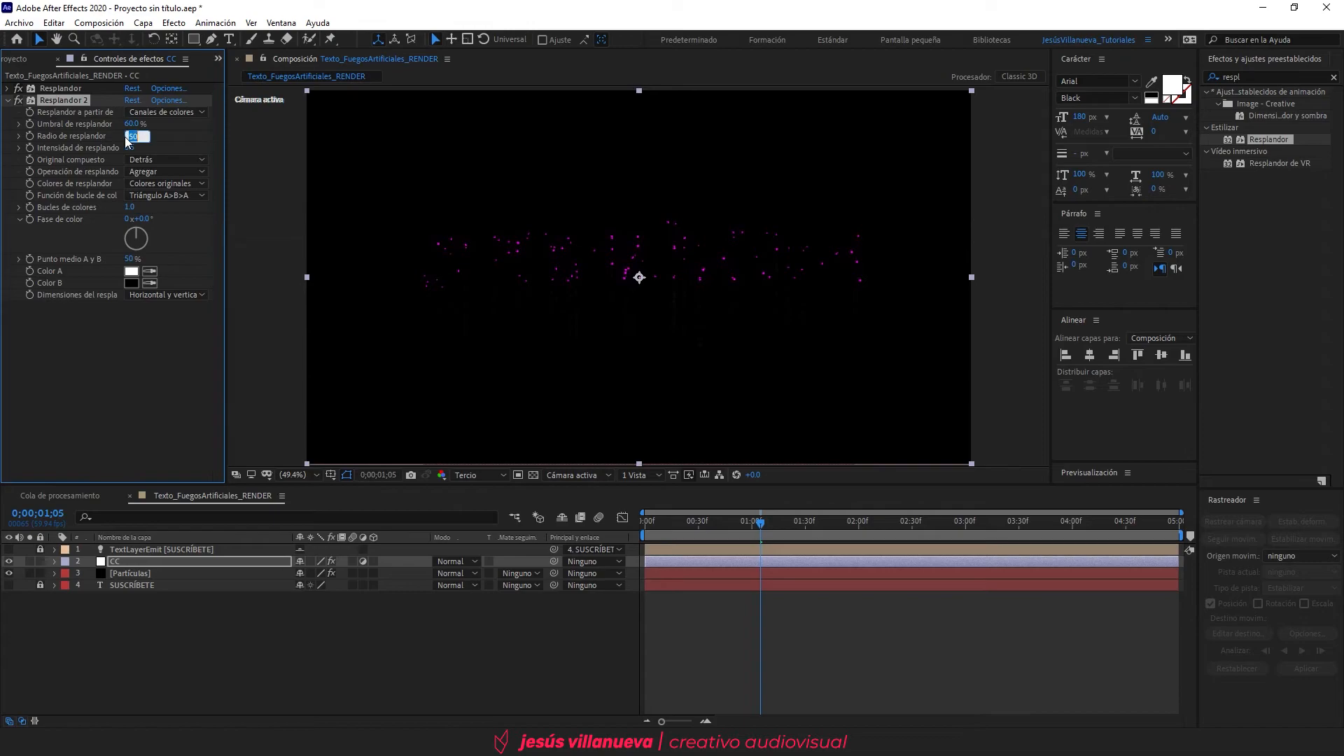
type("500")
key("Return")
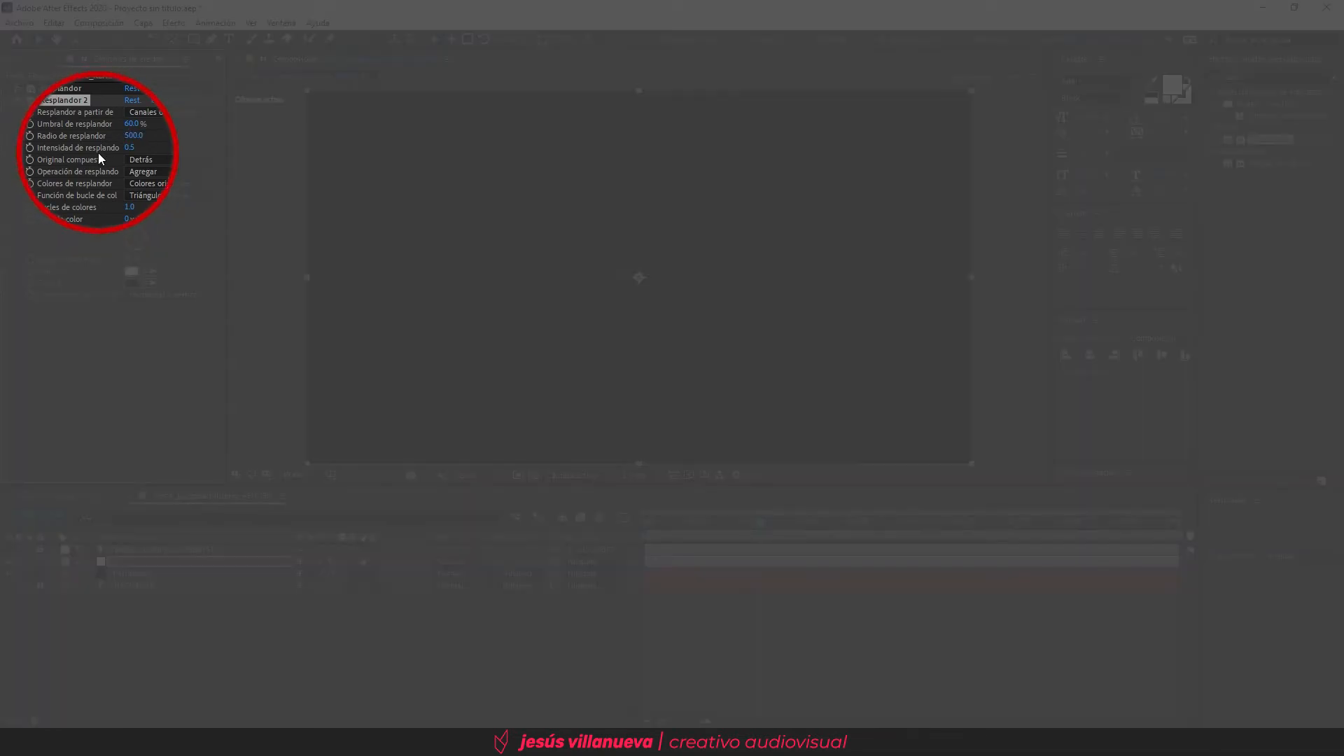
left_click(128, 147)
type("5")
key("Return")
Step: Set the composition's preview resolution to Completa and fit the whole frame in the viewer
scroll(642, 290, "up", 2)
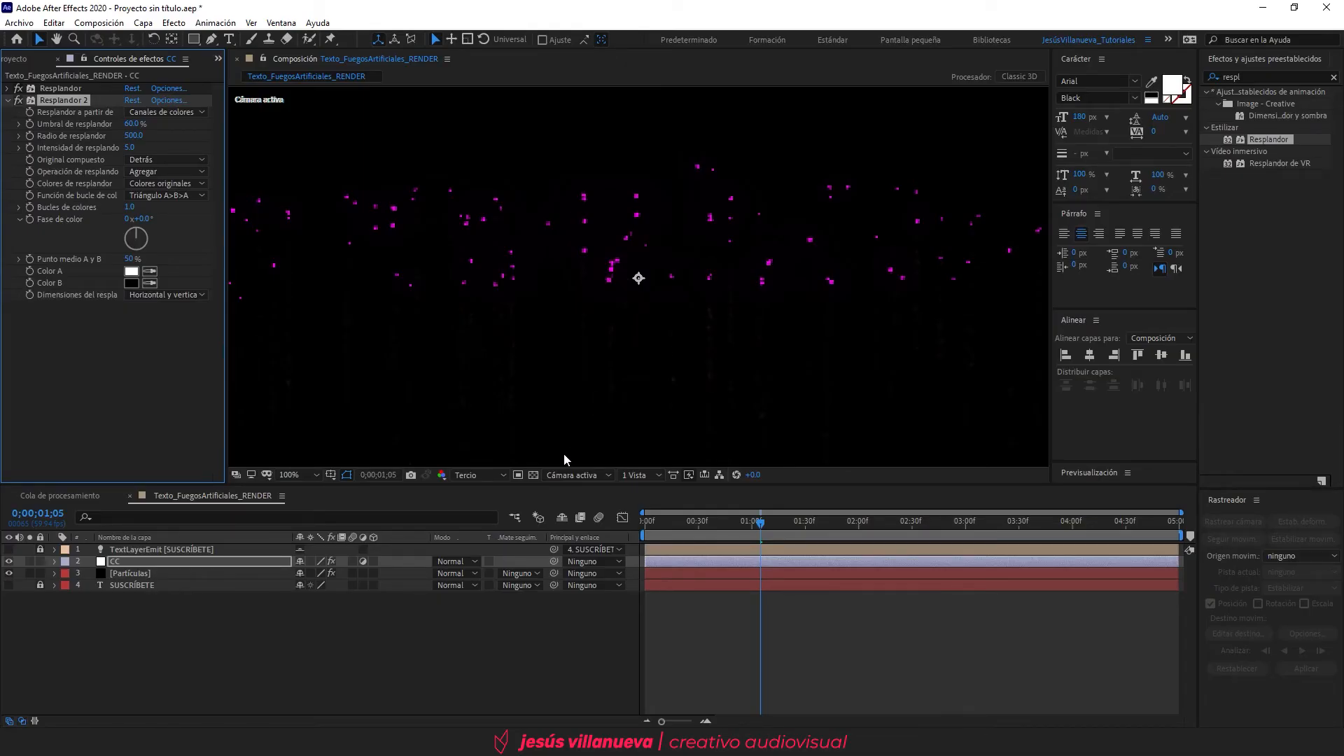
left_click(493, 474)
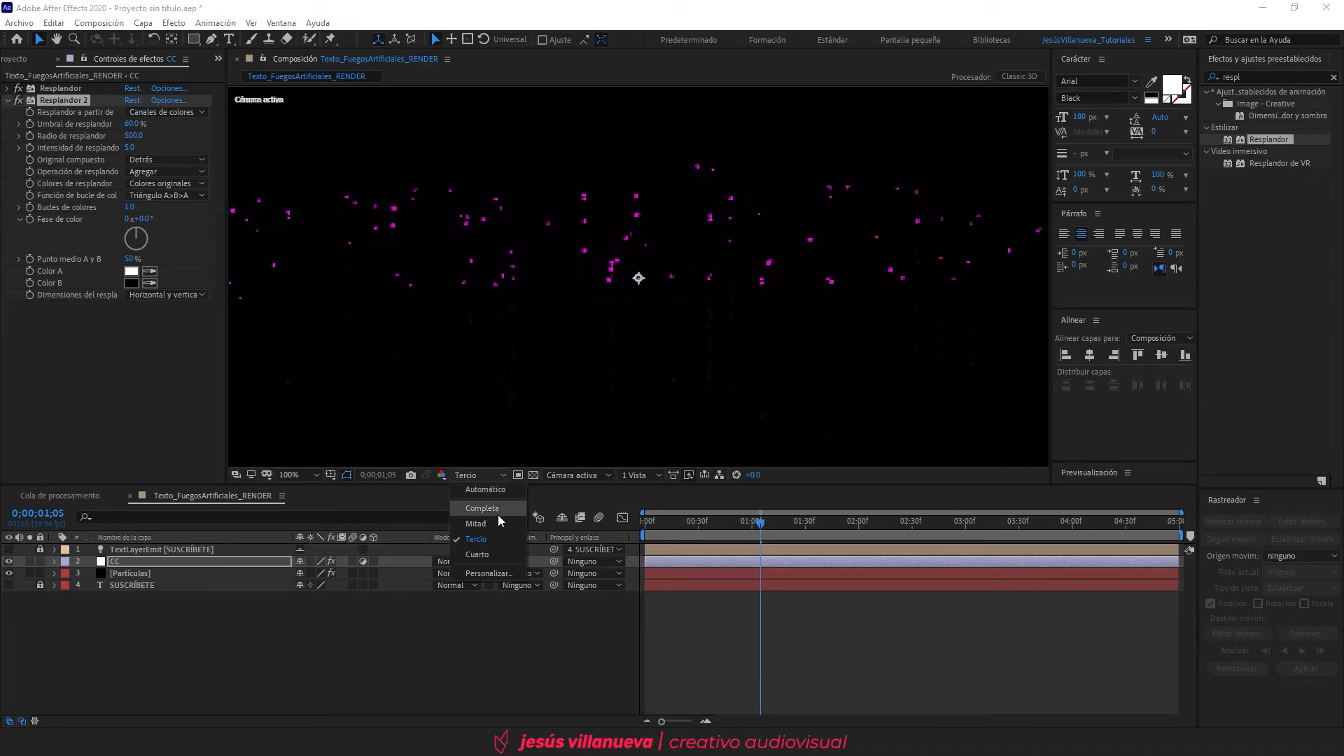
left_click(490, 509)
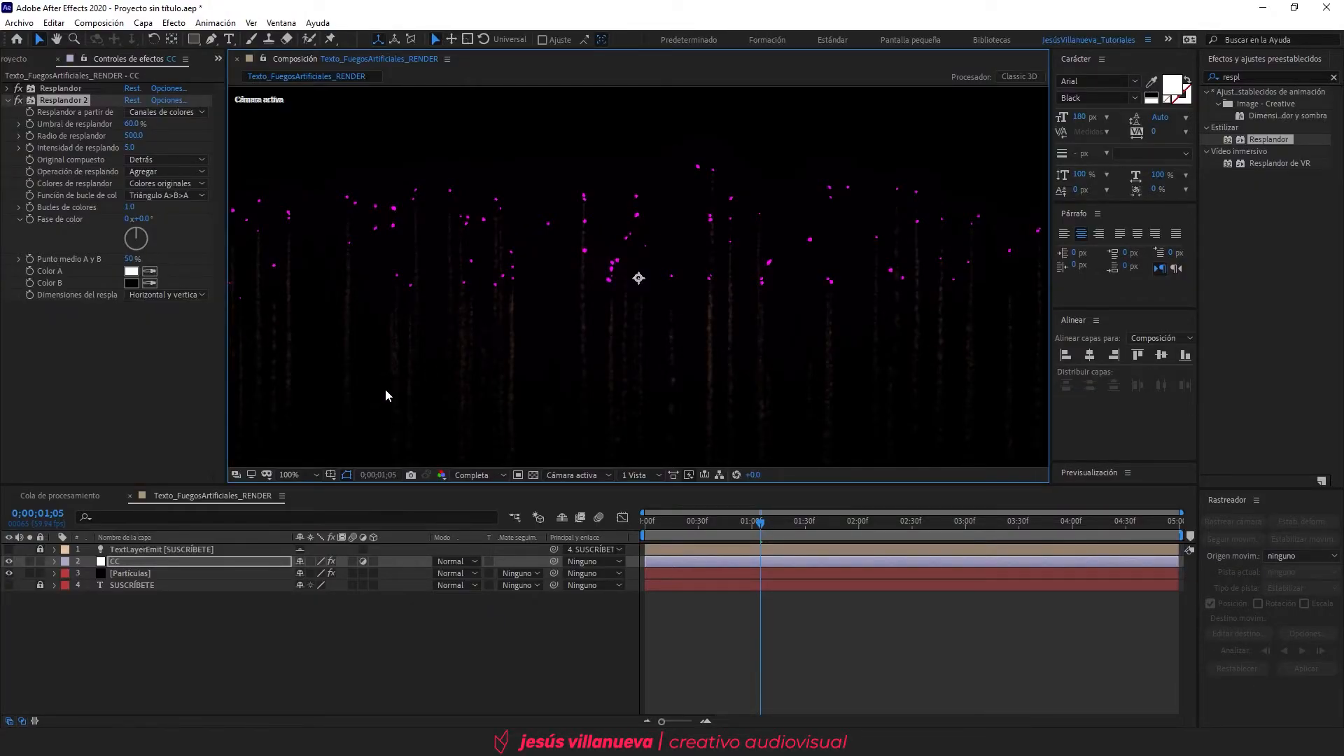
left_click(313, 470)
left_click(312, 242)
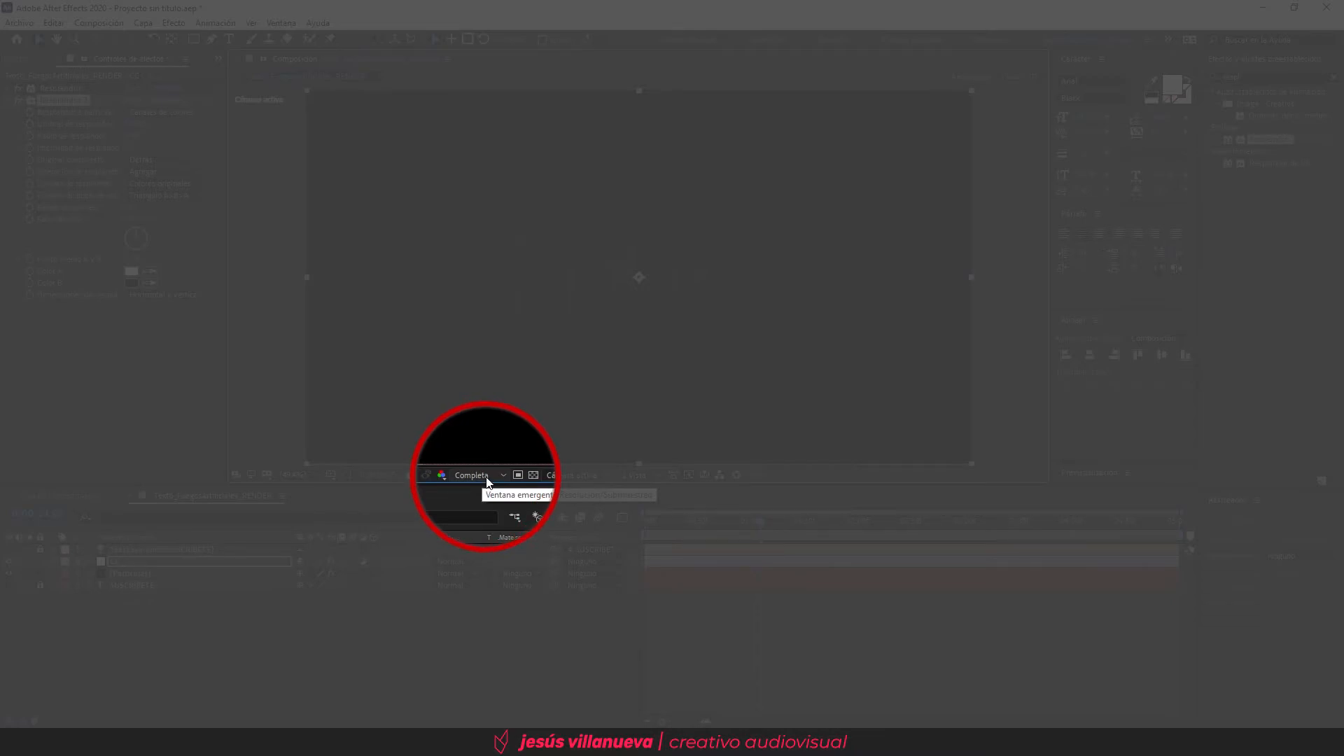
left_click(482, 473)
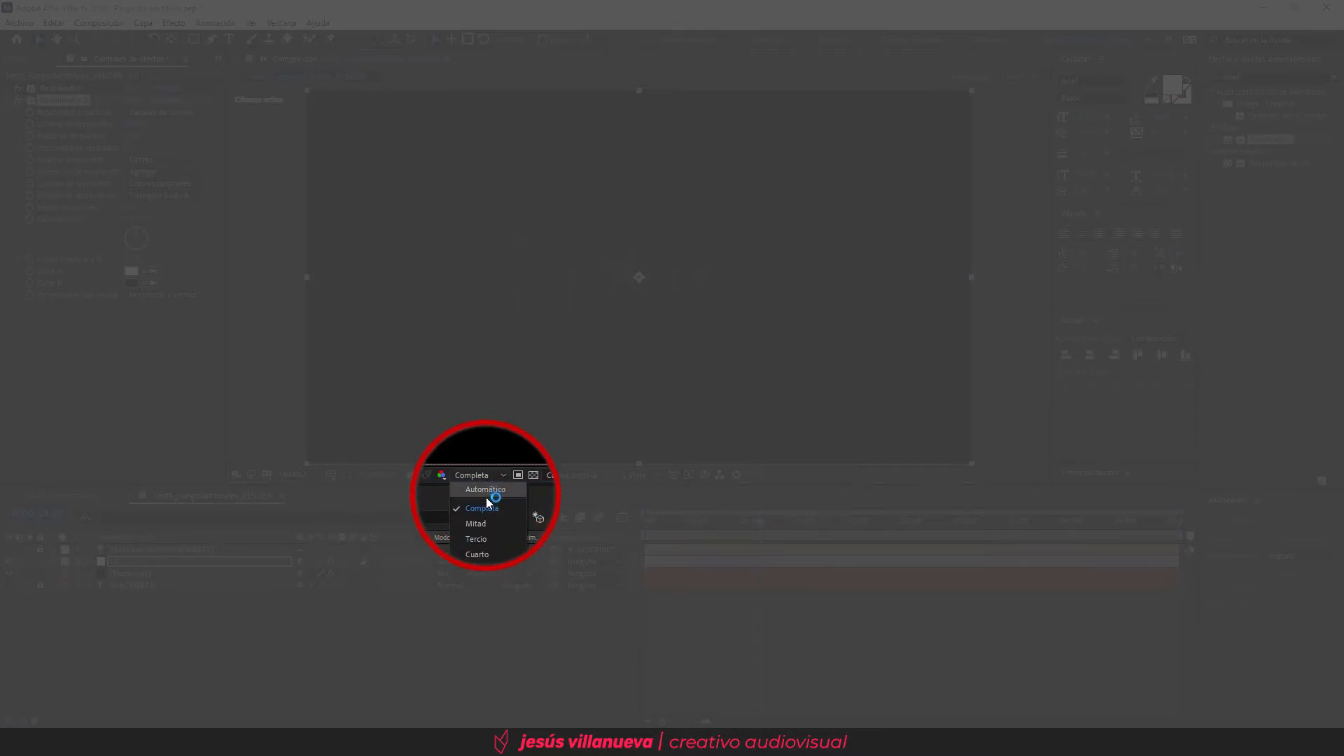
left_click(401, 616)
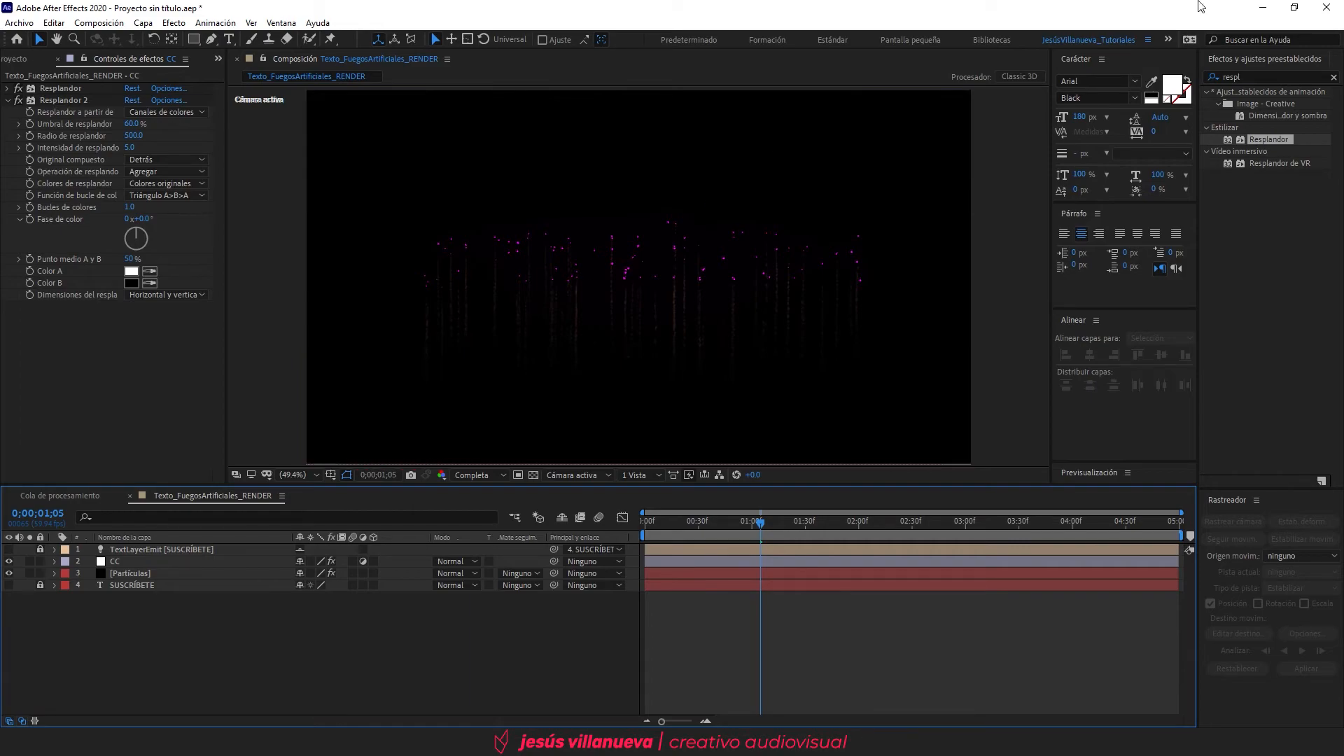
Step: Find the Curvas effect and apply it to the CC adjustment layer below Resplandor 2
key("ctrl+5")
type("curv")
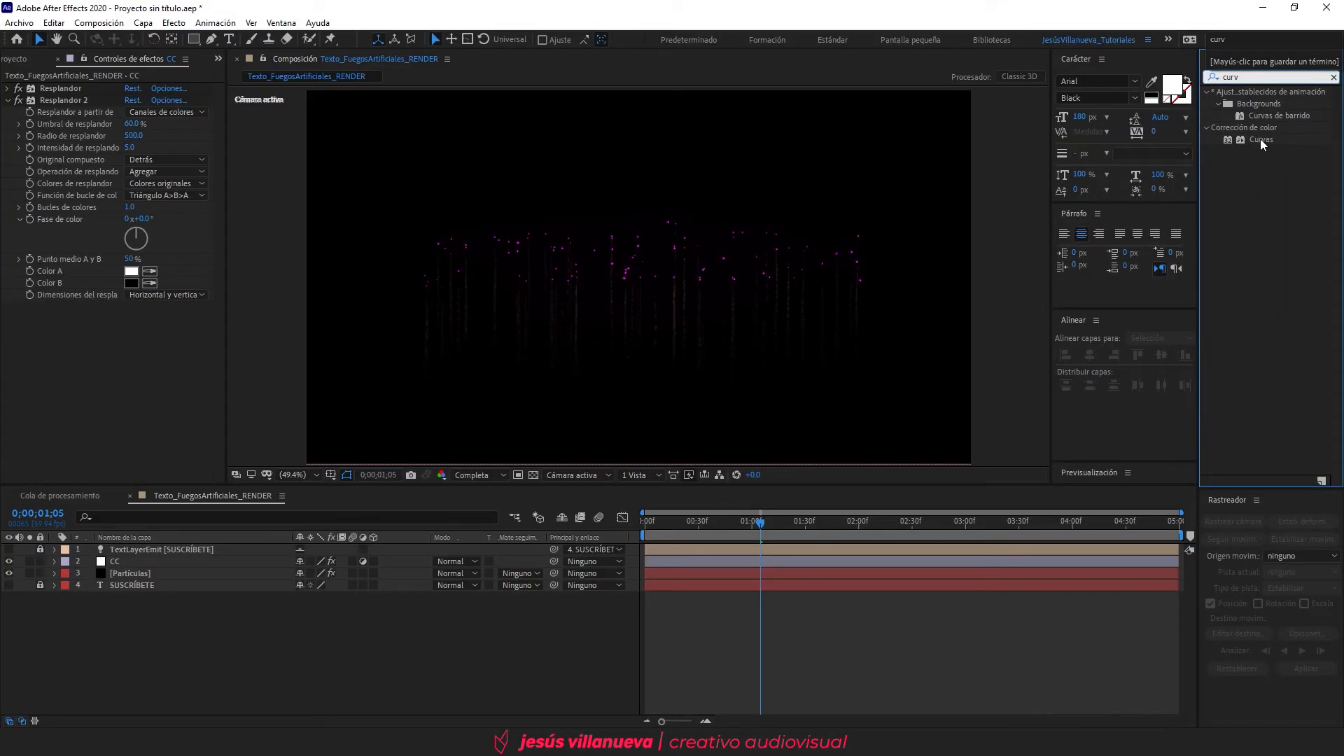
left_click_drag(1260, 139, 105, 350)
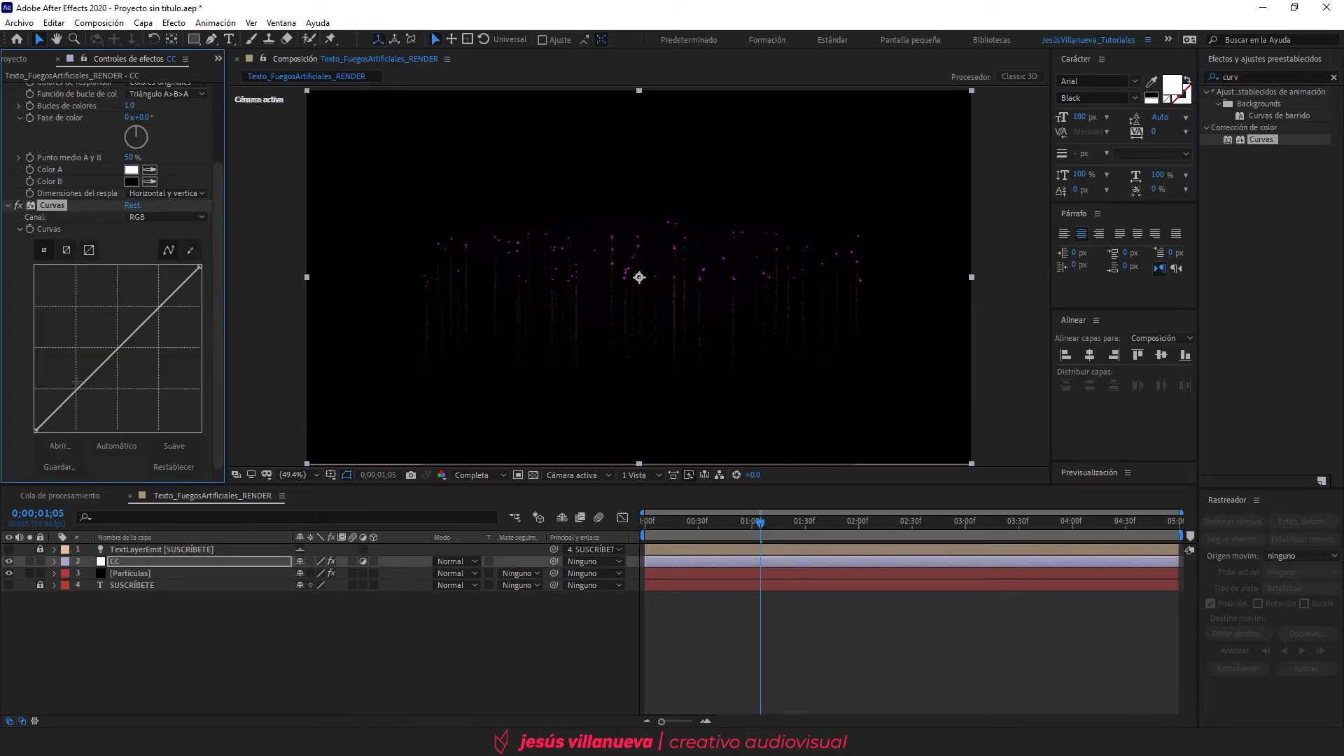
Step: Add a shadow point and a highlight point to the Curvas RGB curve, raise the highlight point, and collapse the effect
left_click(77, 389)
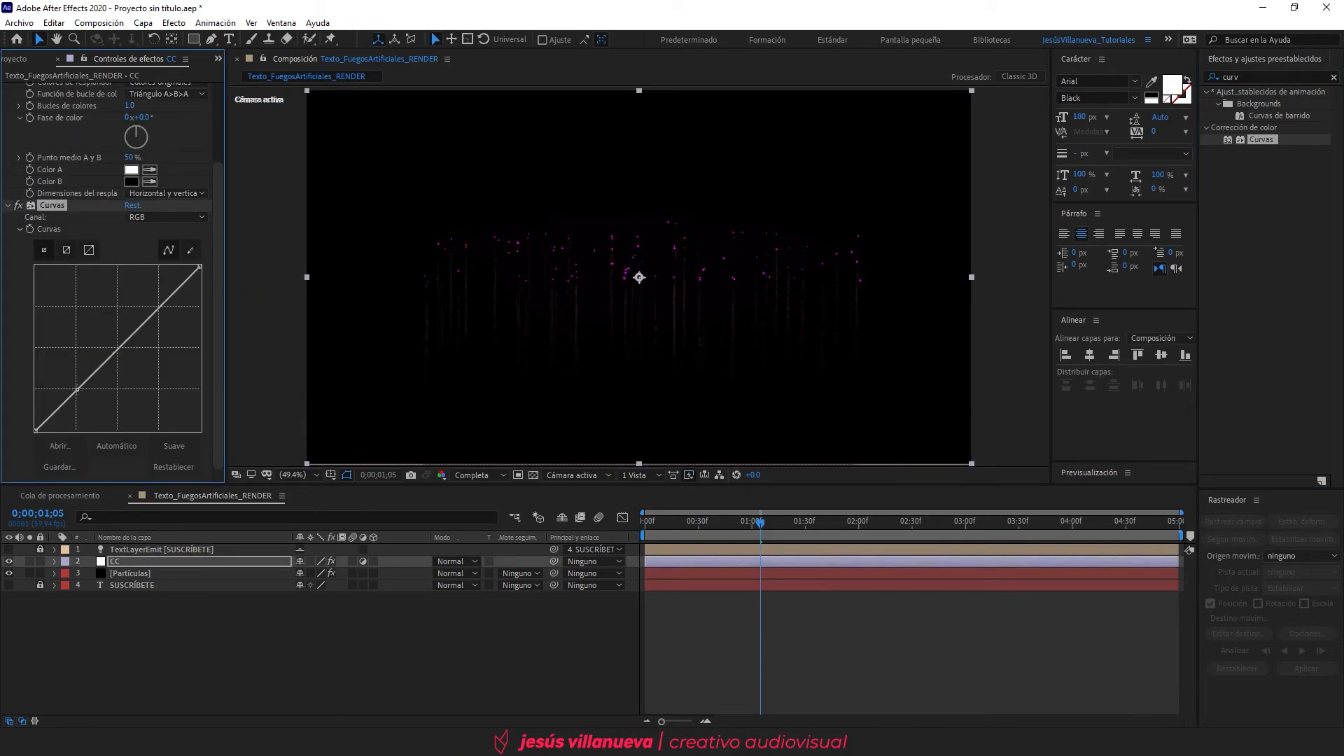
left_click(160, 306)
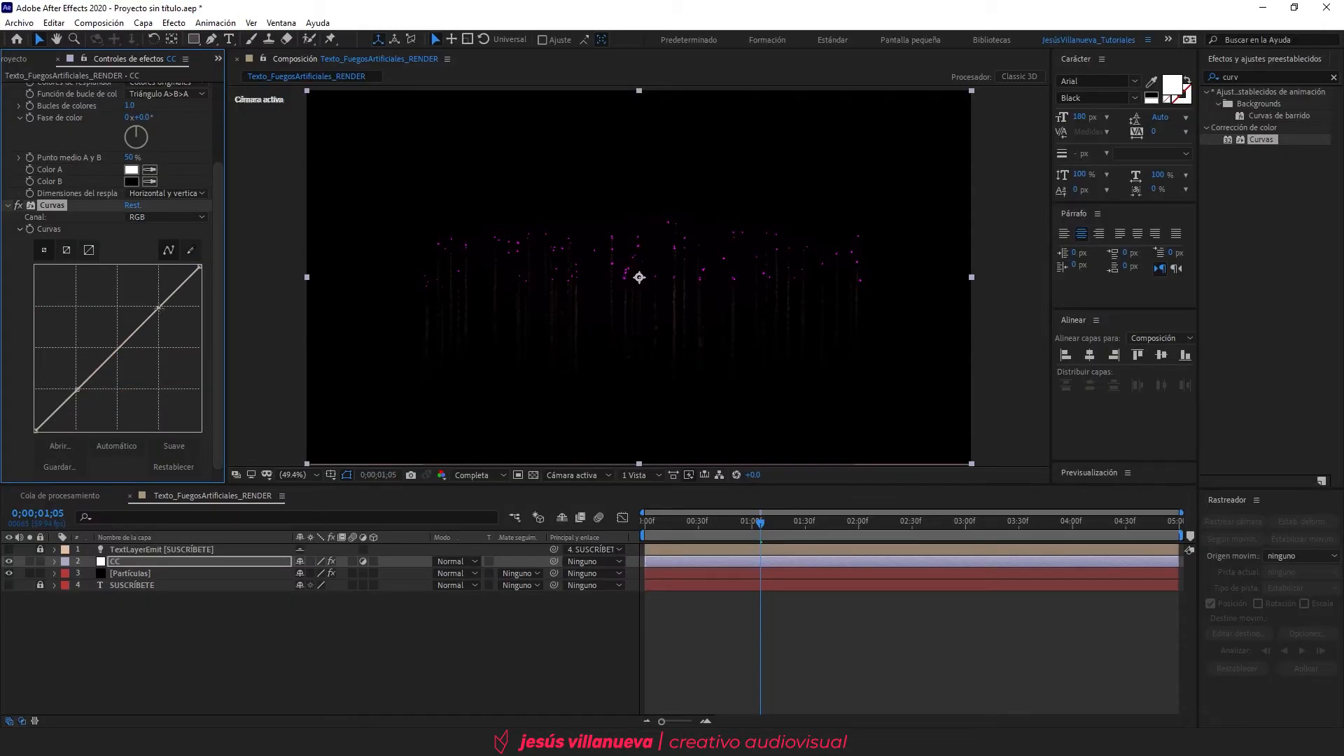
left_click_drag(160, 306, 141, 294)
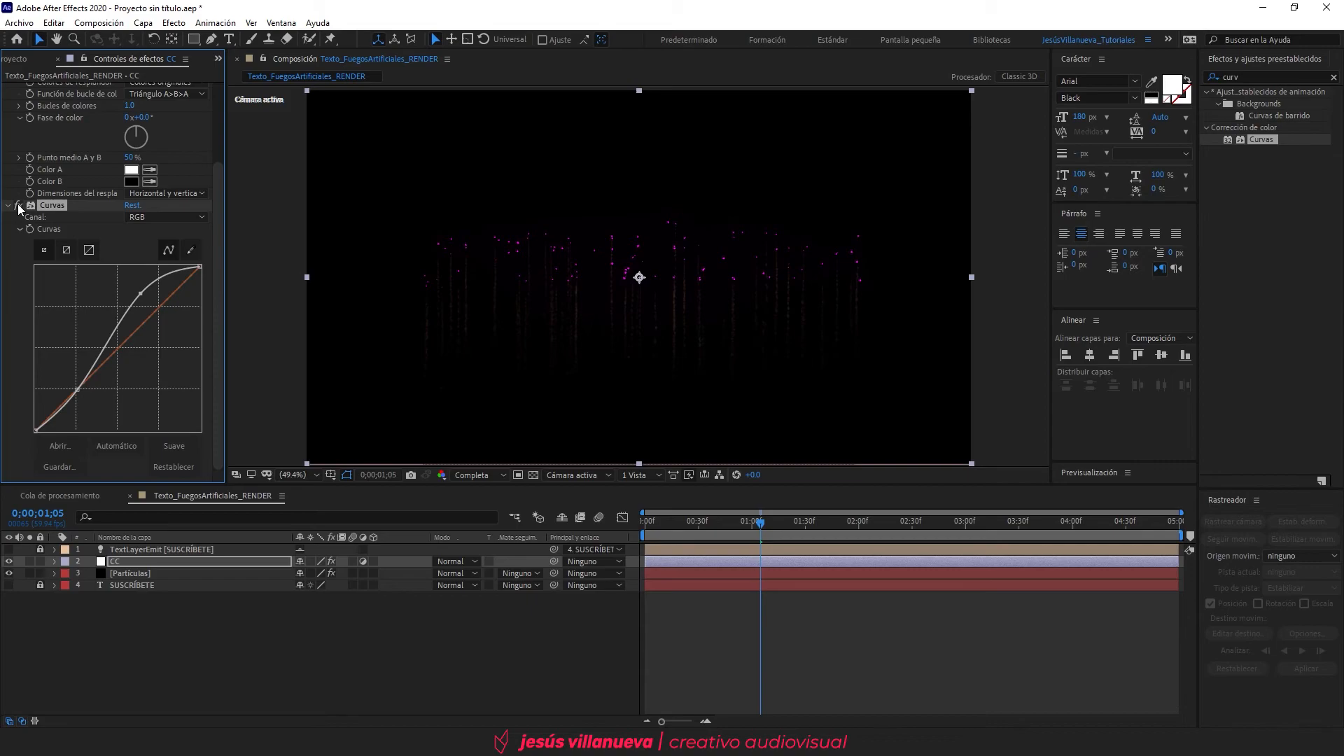
left_click(8, 205)
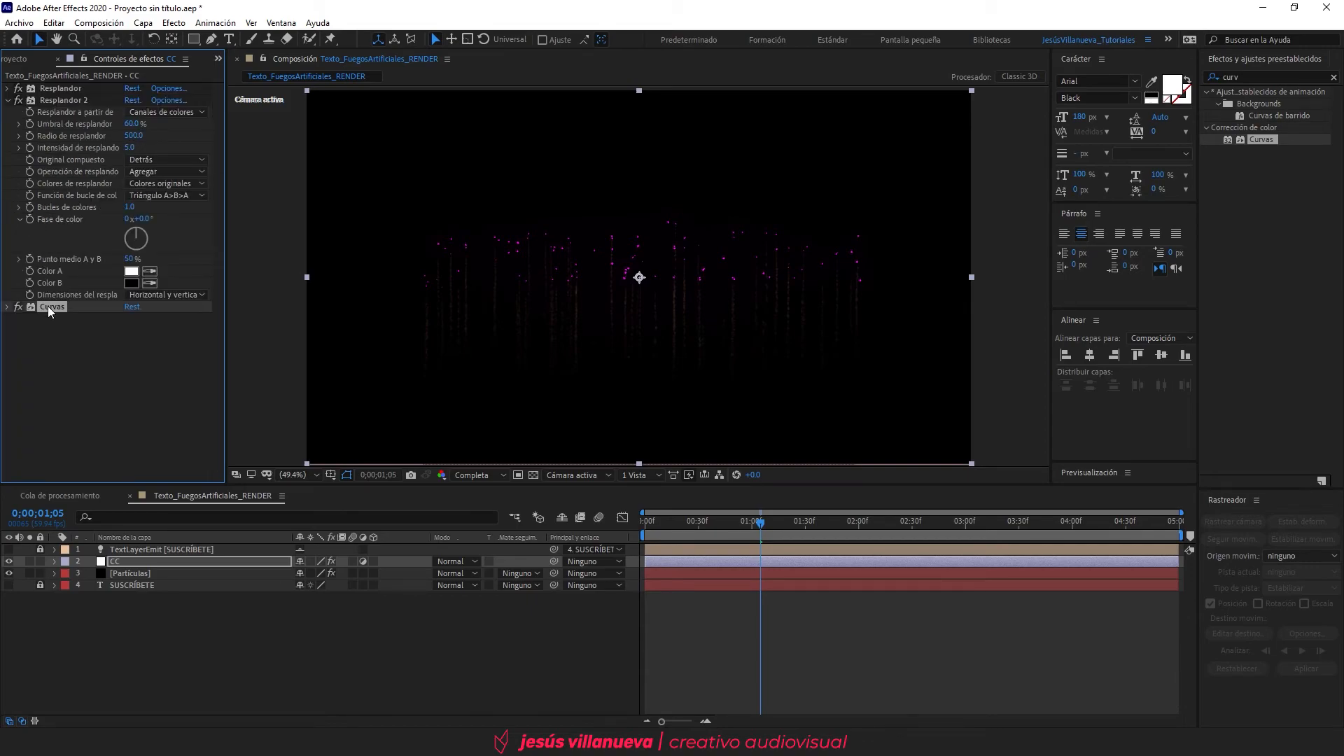
Step: Duplicate the Curvas effect, lift the copy's shadow point and shift its highlight point toward the midtones, and collapse the effects
key("ctrl+d")
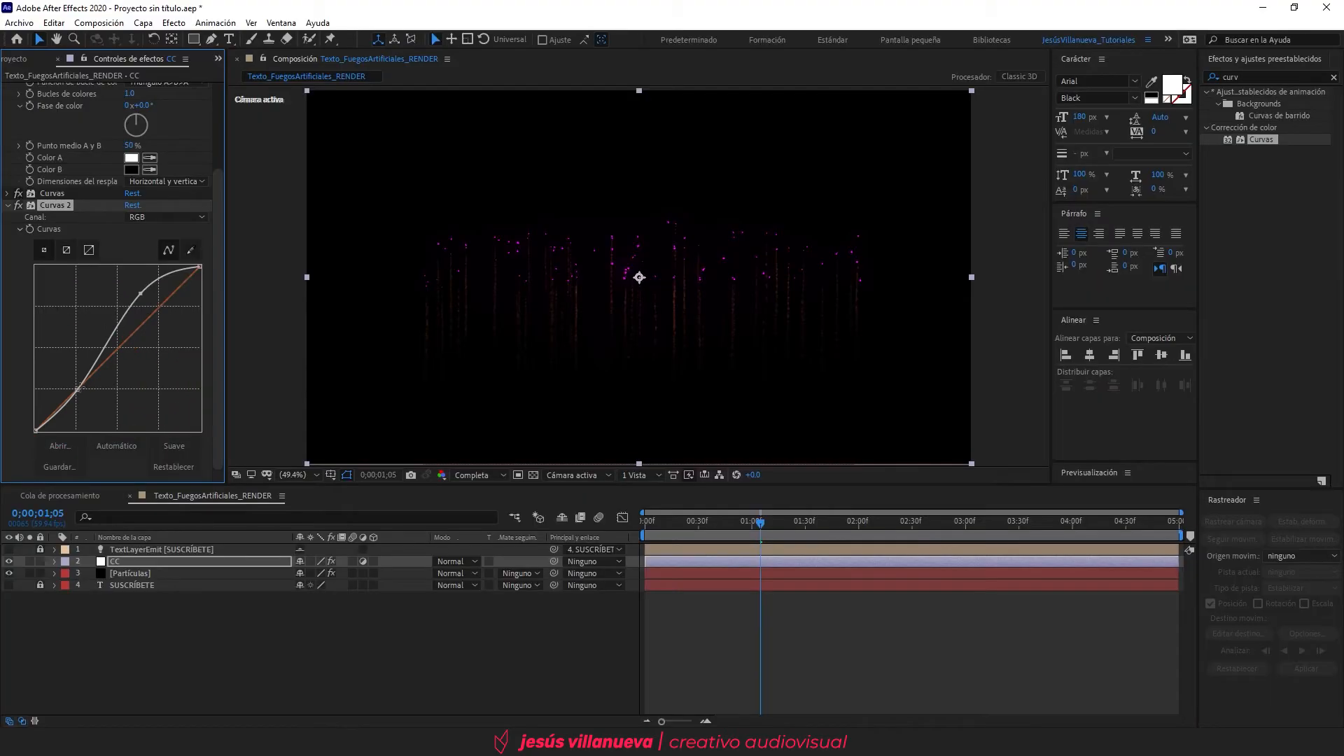
left_click_drag(79, 392, 82, 369)
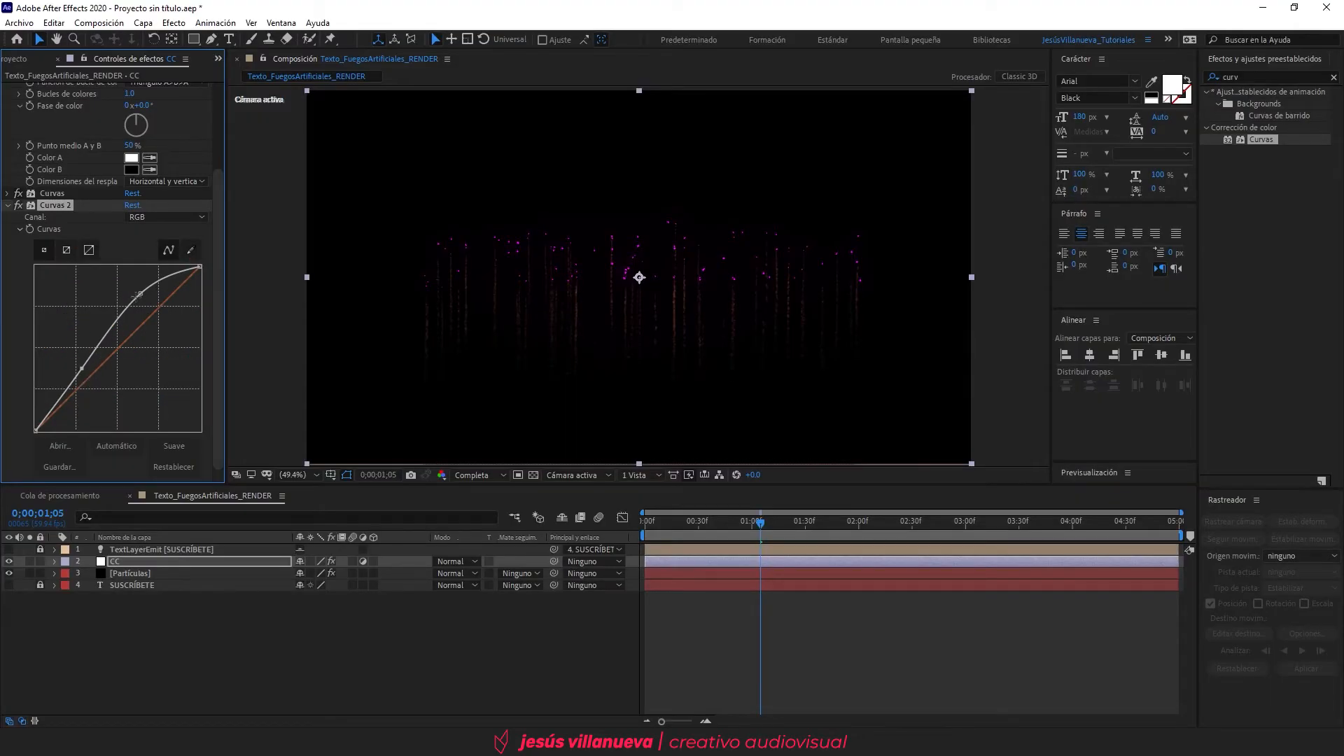
left_click_drag(140, 293, 103, 332)
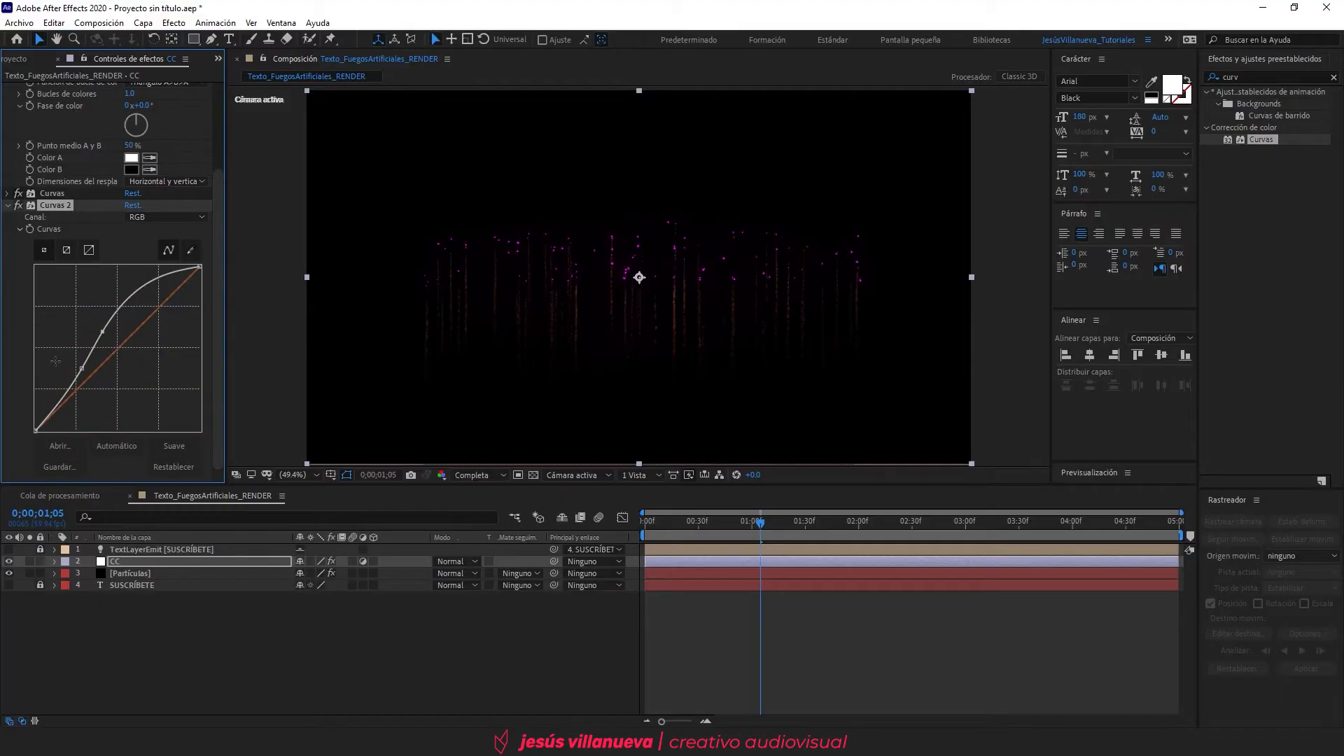
left_click(8, 207)
left_click(9, 99)
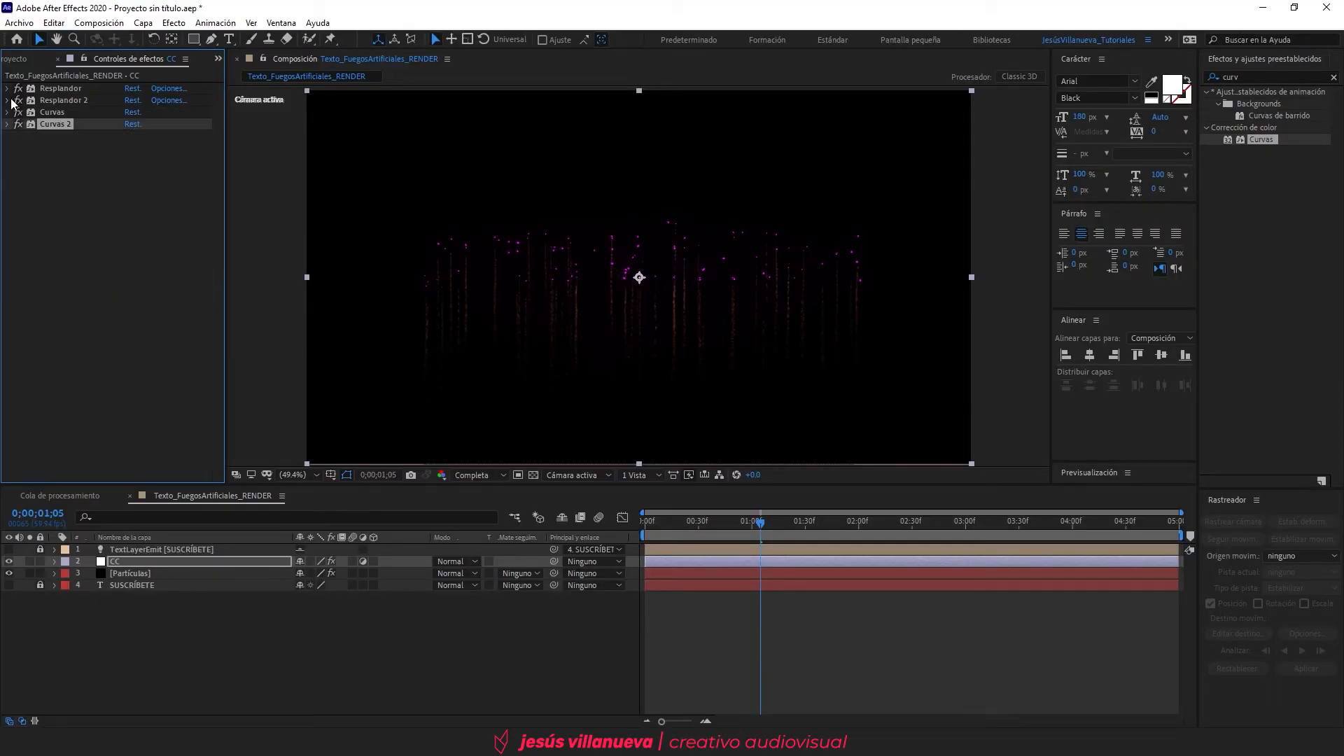
left_click(57, 665)
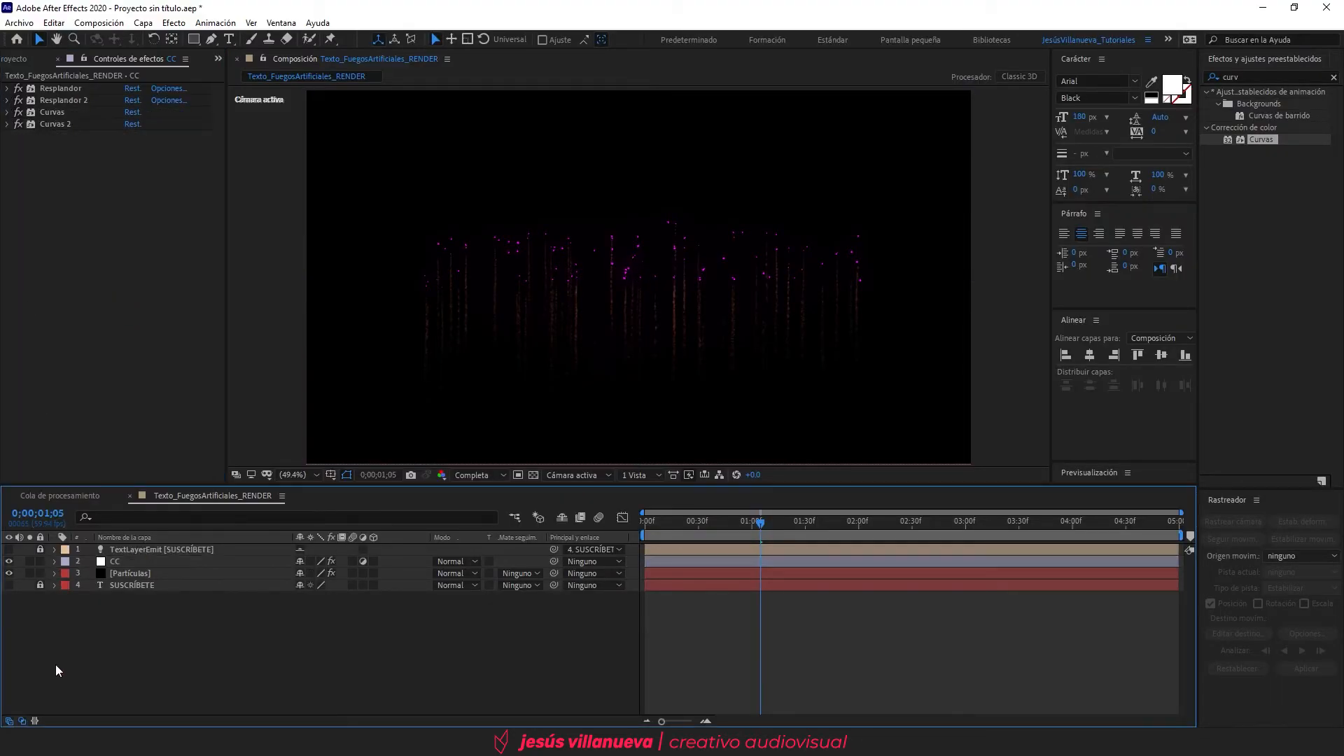
Step: Toggle the CC adjustment layer's visibility to compare the image with and without its effects
left_click(9, 562)
left_click(9, 562)
left_click(9, 562)
left_click(8, 562)
left_click(9, 562)
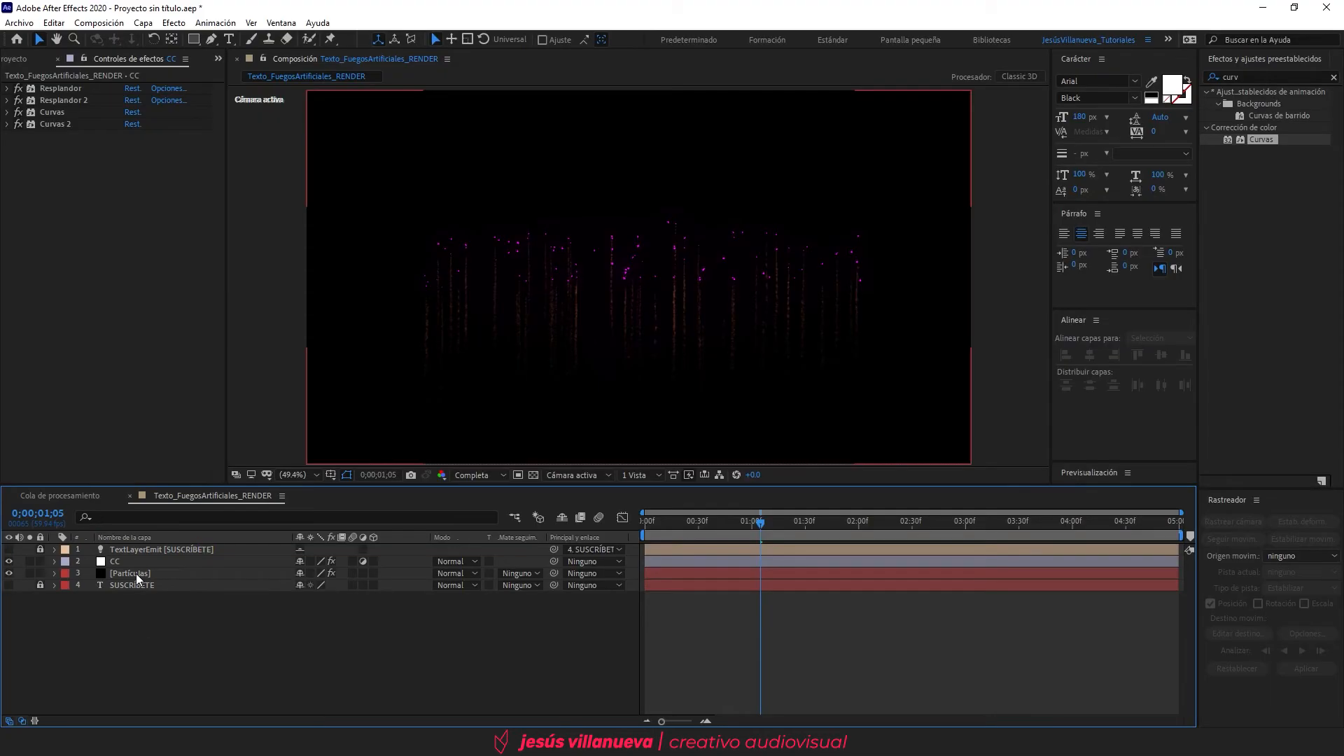
Step: Set the Partículas layer's Particles/sec keyframe at 0;00;00;16 to 8000
left_click(136, 573)
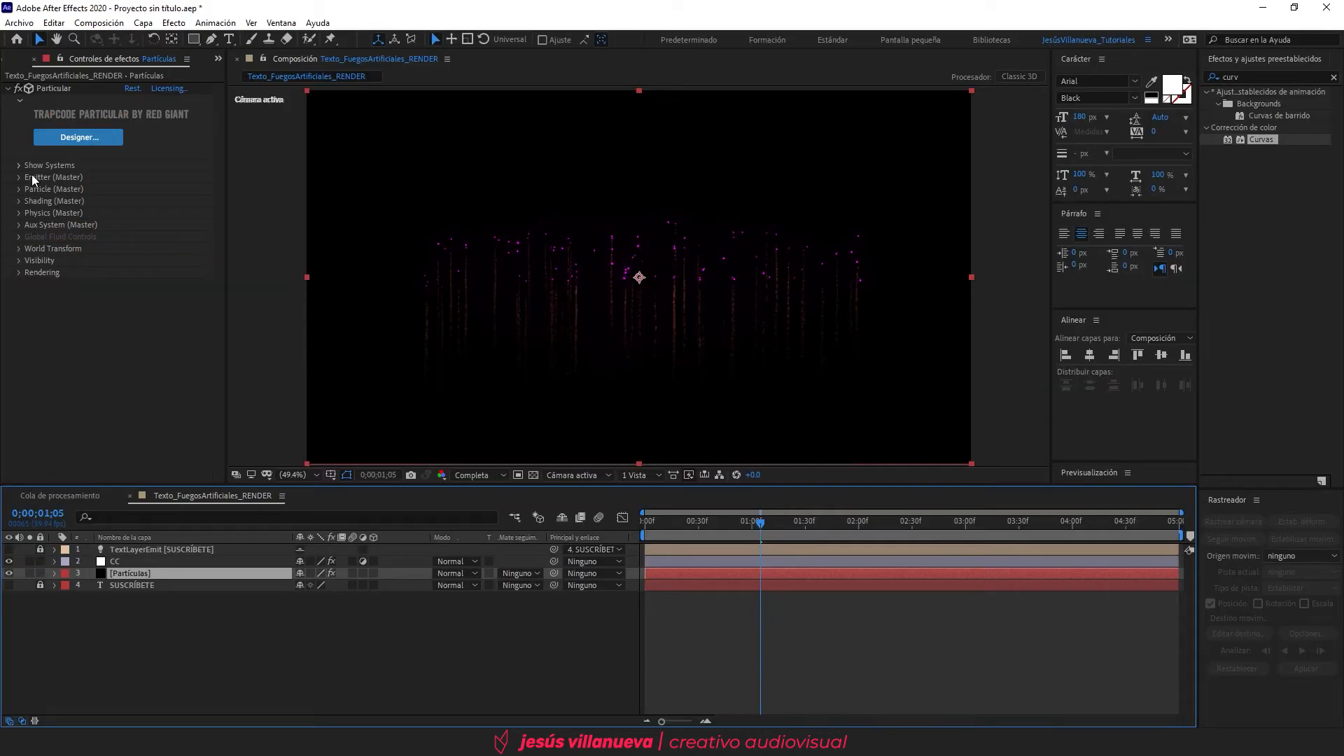
left_click(19, 177)
scroll(20, 175, "down", 2)
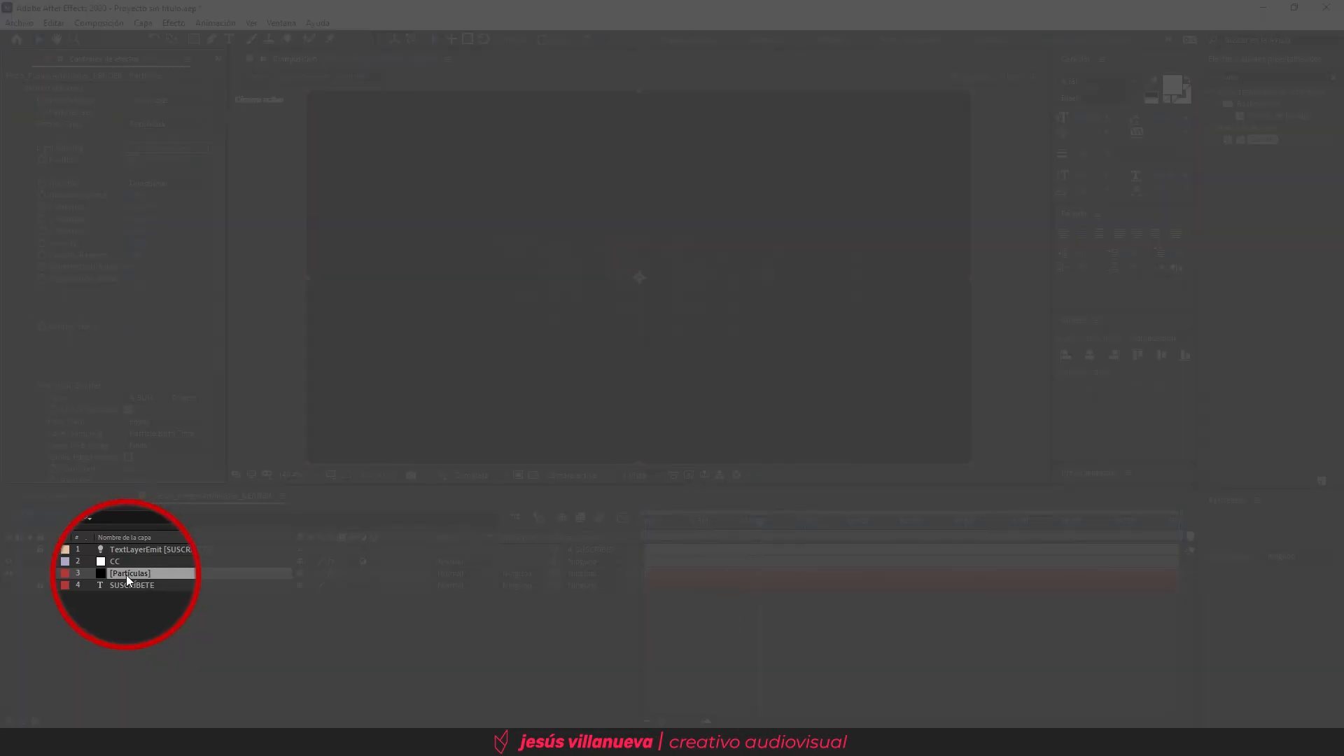
key("u")
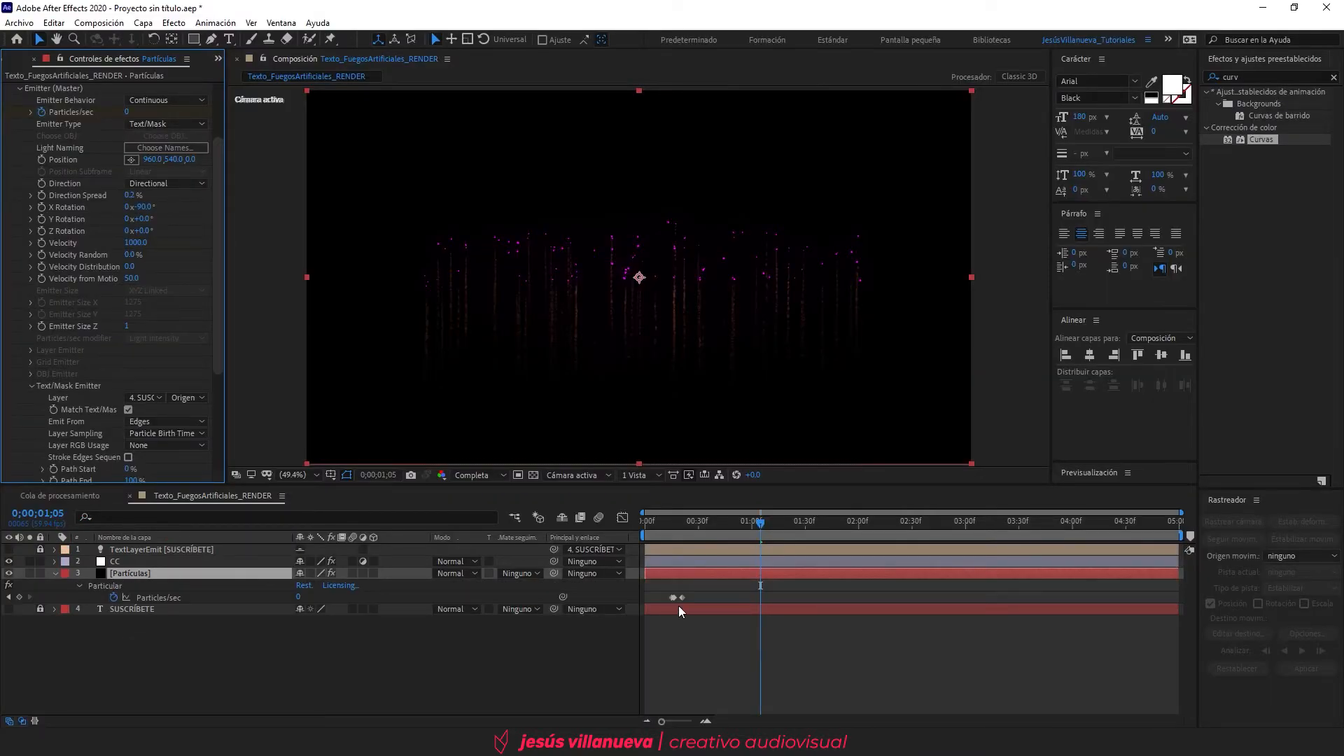
scroll(663, 599, "up", 5)
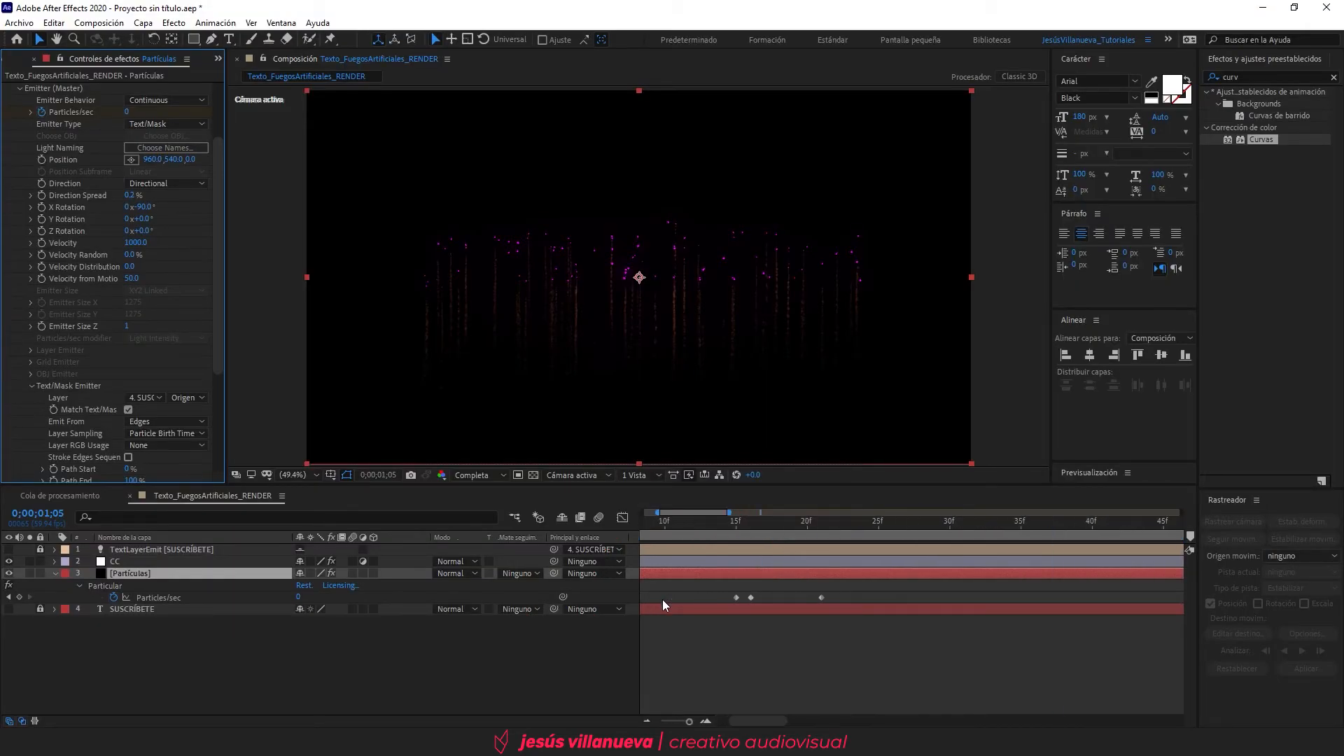
left_click(847, 536)
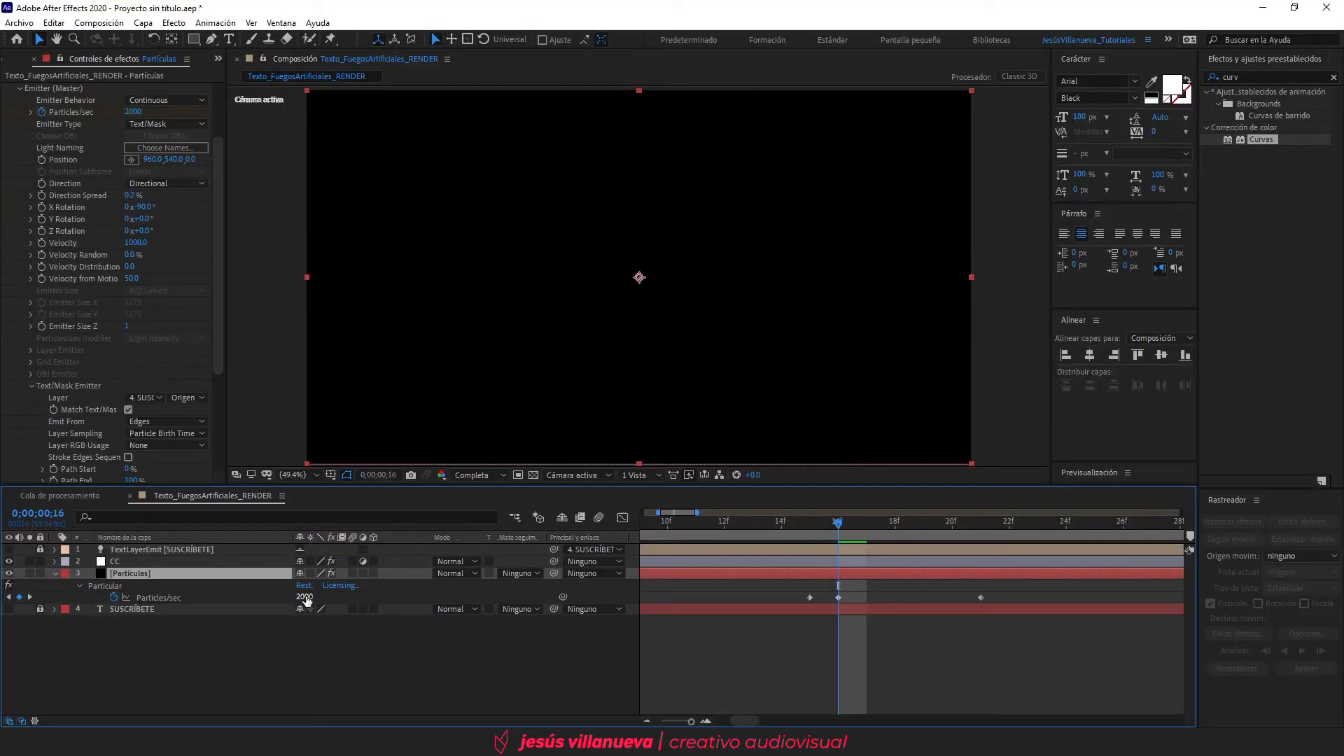
left_click(305, 597)
type("8000")
key("Return")
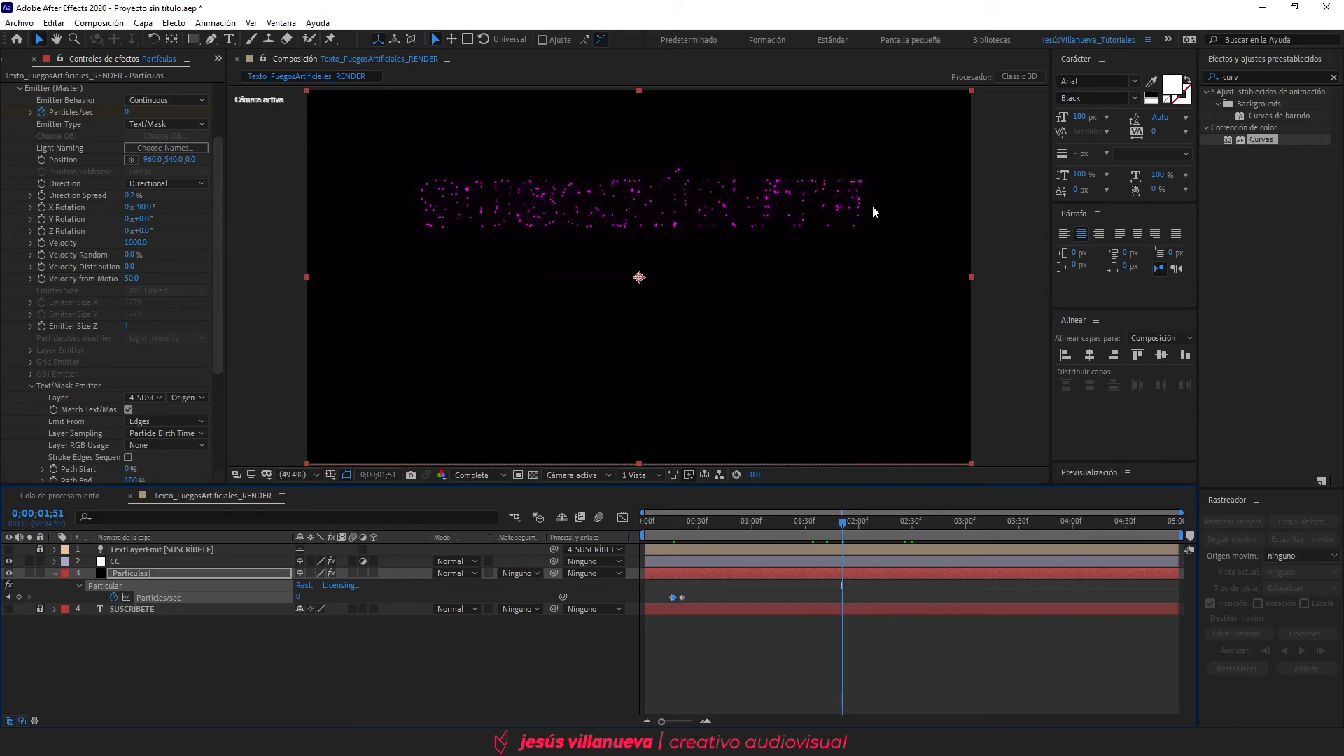
Step: Raise the Particles/sec keyframe at 0;00;00;16 to 20000 and check the text at 0;00;01;41
left_click(837, 527)
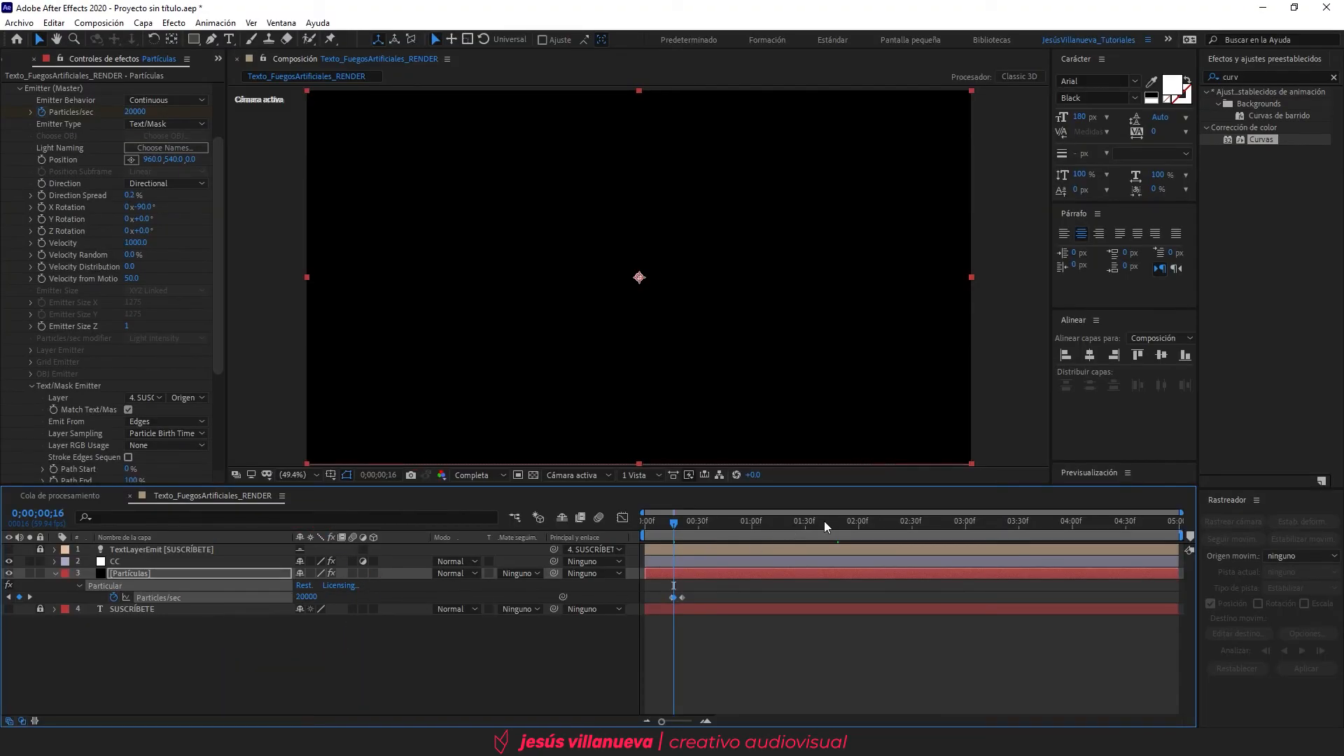
left_click(825, 521)
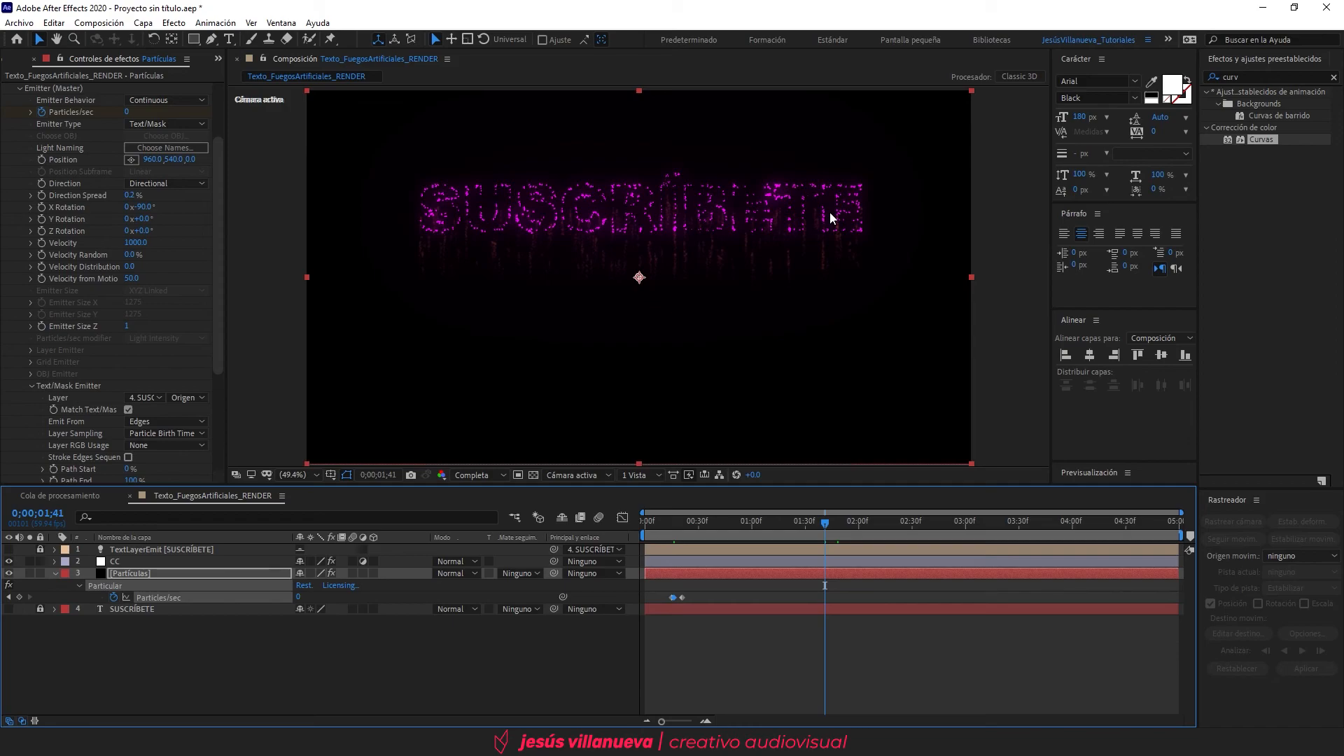
left_click(62, 634)
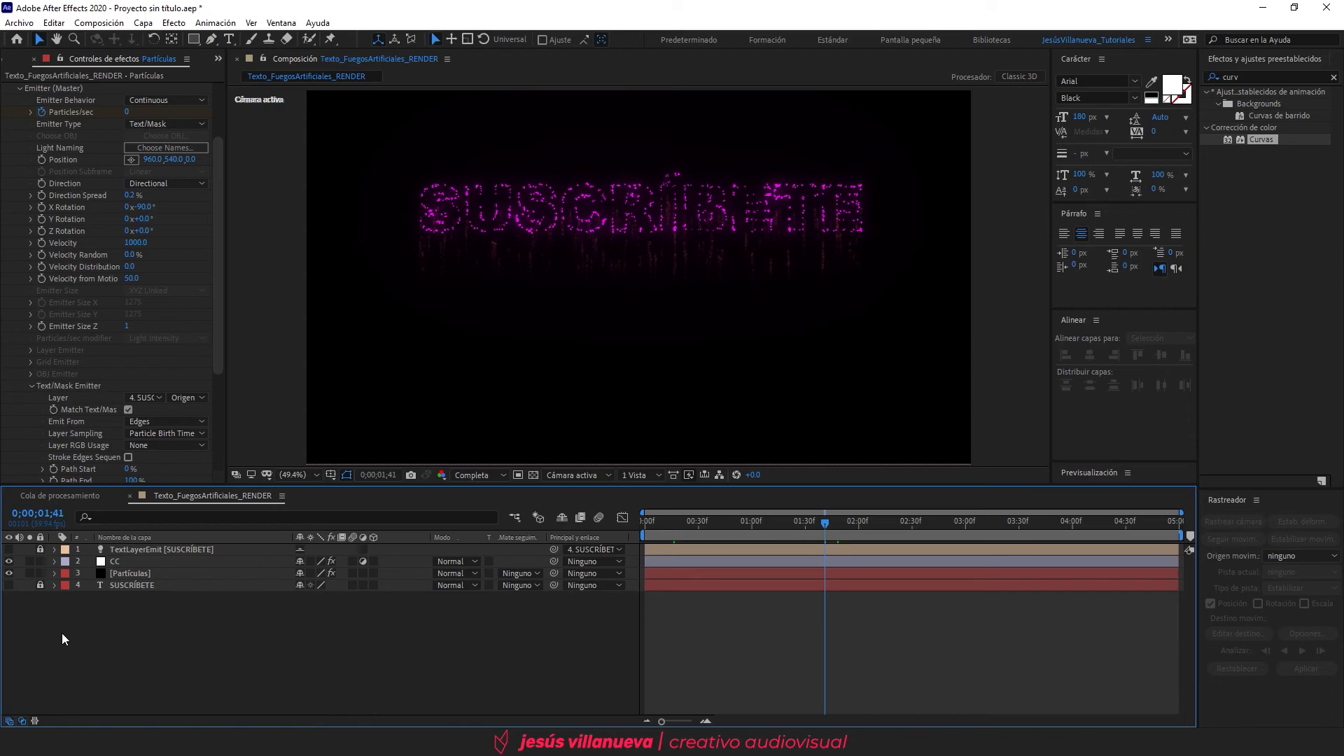
Step: Import Noche_Fondo.png and place it in the composition as the lowest layer
left_click(7, 59)
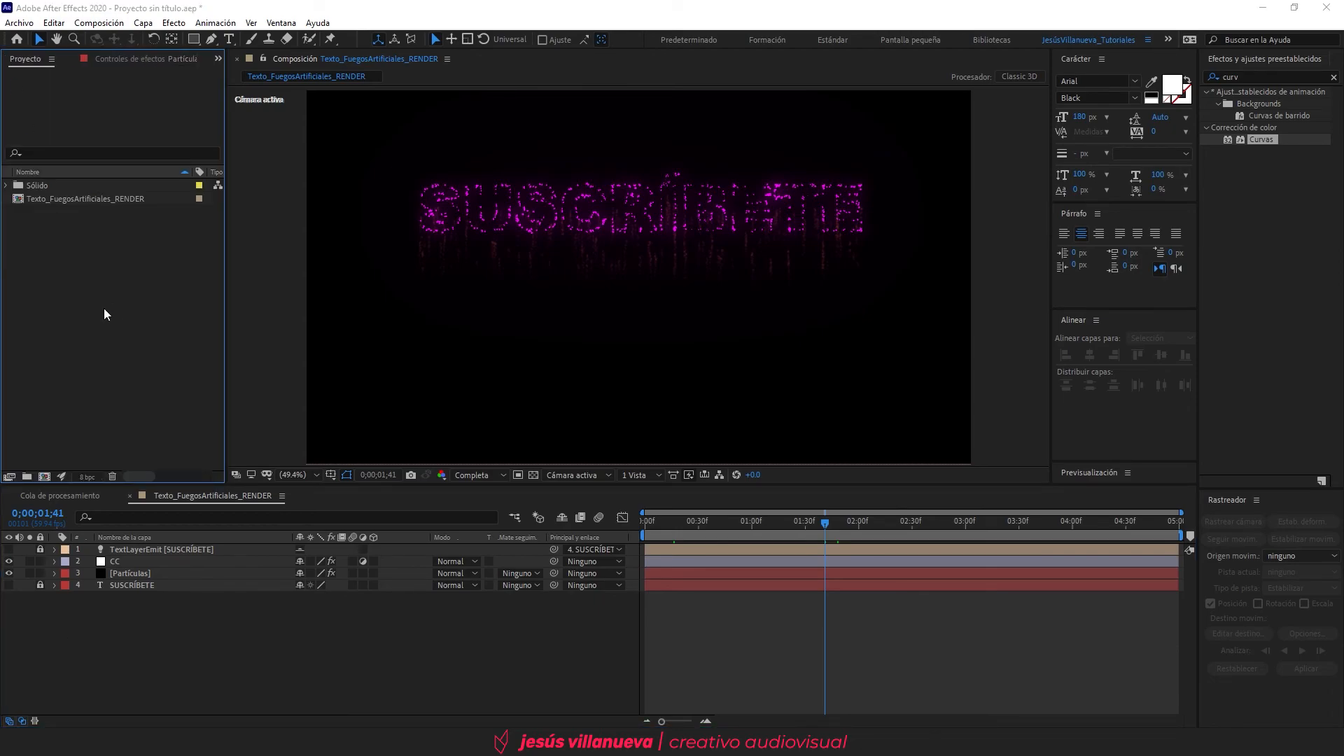
double_click(104, 314)
double_click(192, 181)
left_click_drag(52, 188, 86, 621)
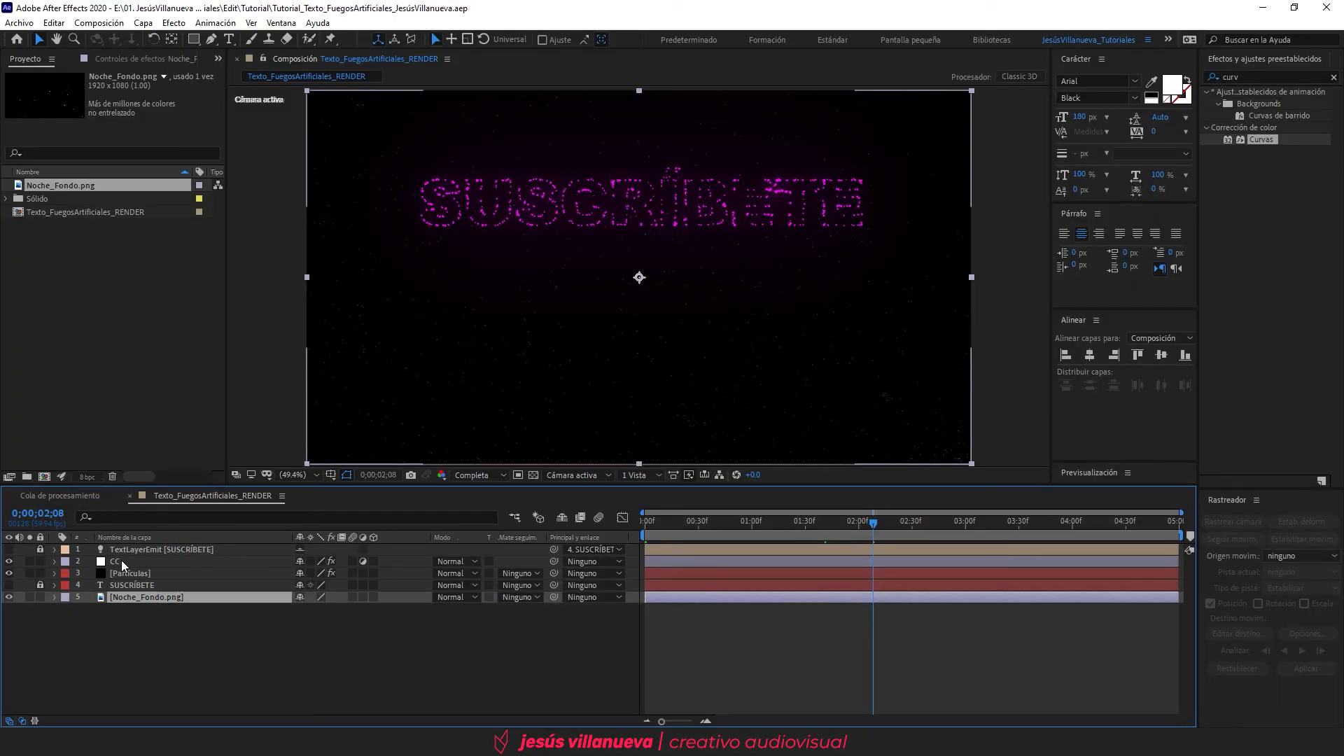
left_click(121, 561)
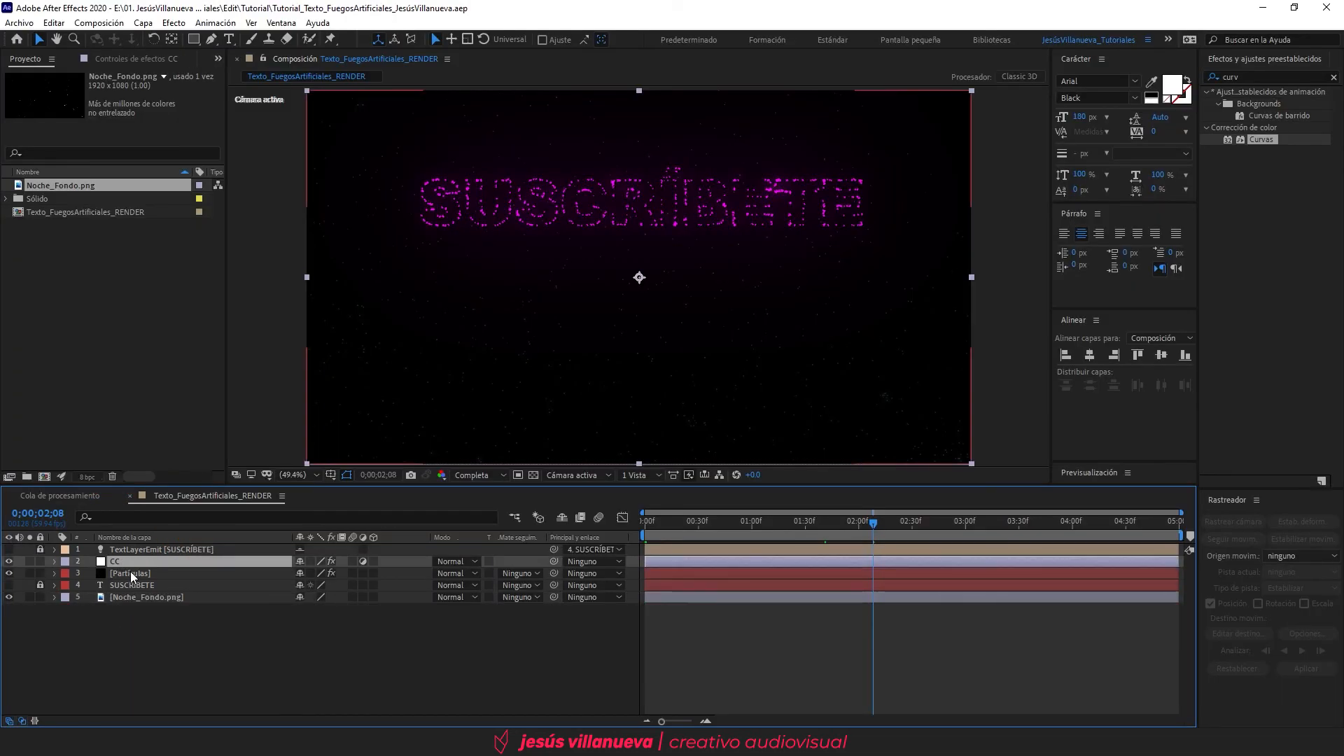
left_click(133, 632)
left_click(145, 597)
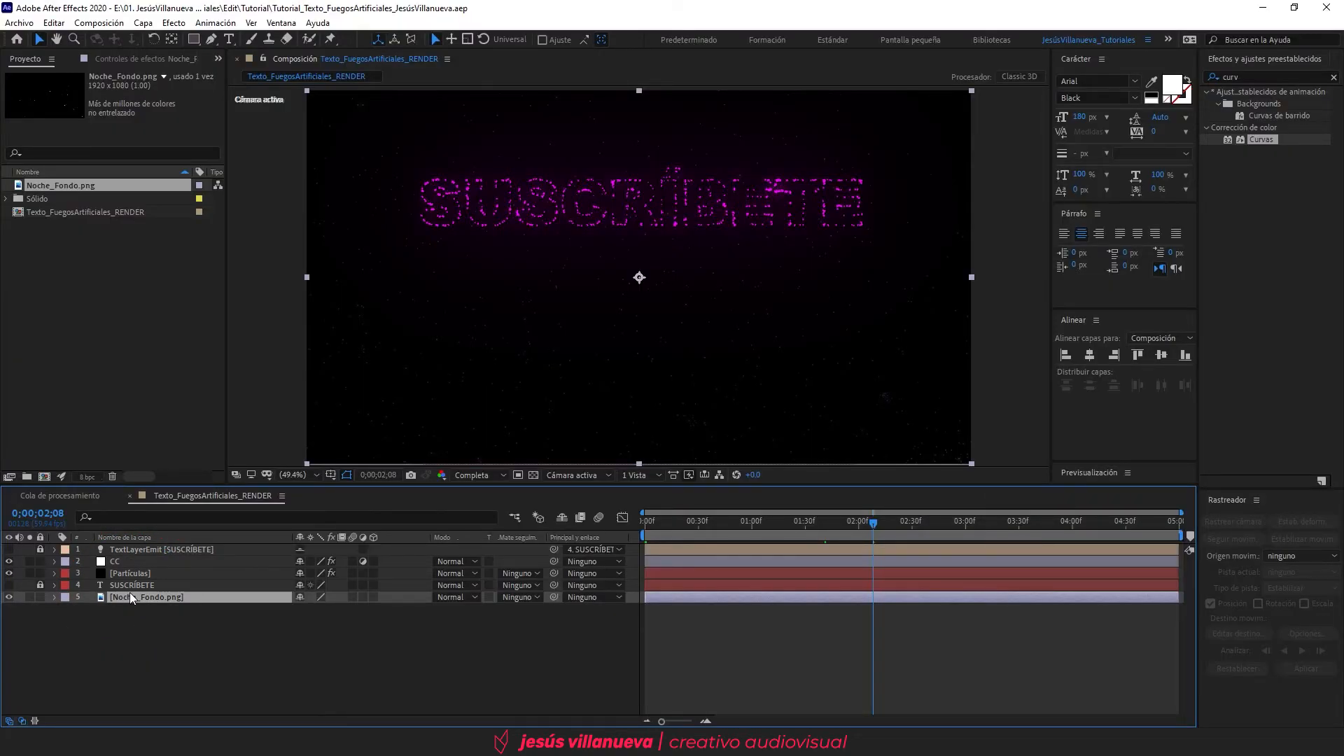
Step: Unlock the SUSCRÍBETE and TextLayerEmit layers and precompose the four layers above the background as Fuego_Artificial
left_click(39, 586)
left_click(40, 549)
left_click(131, 584)
left_click(142, 549, "shift")
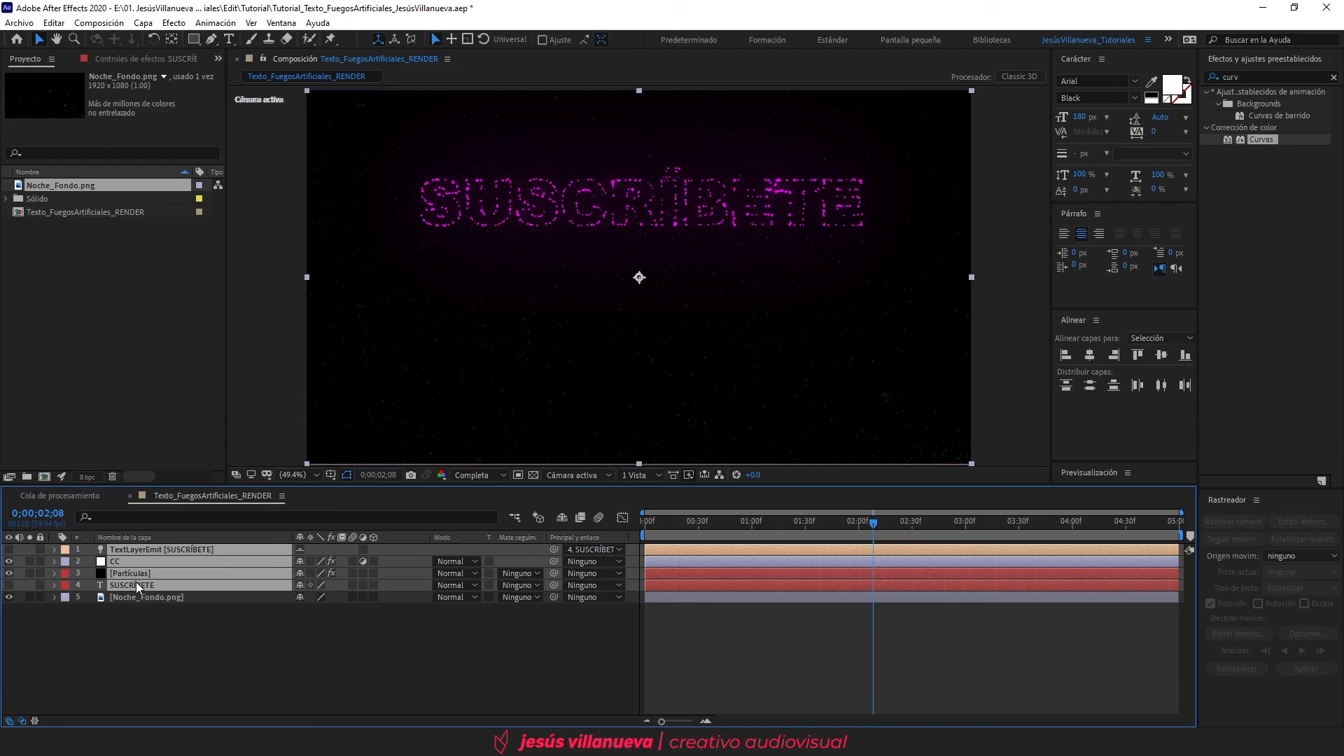
right_click(135, 582)
left_click(185, 506)
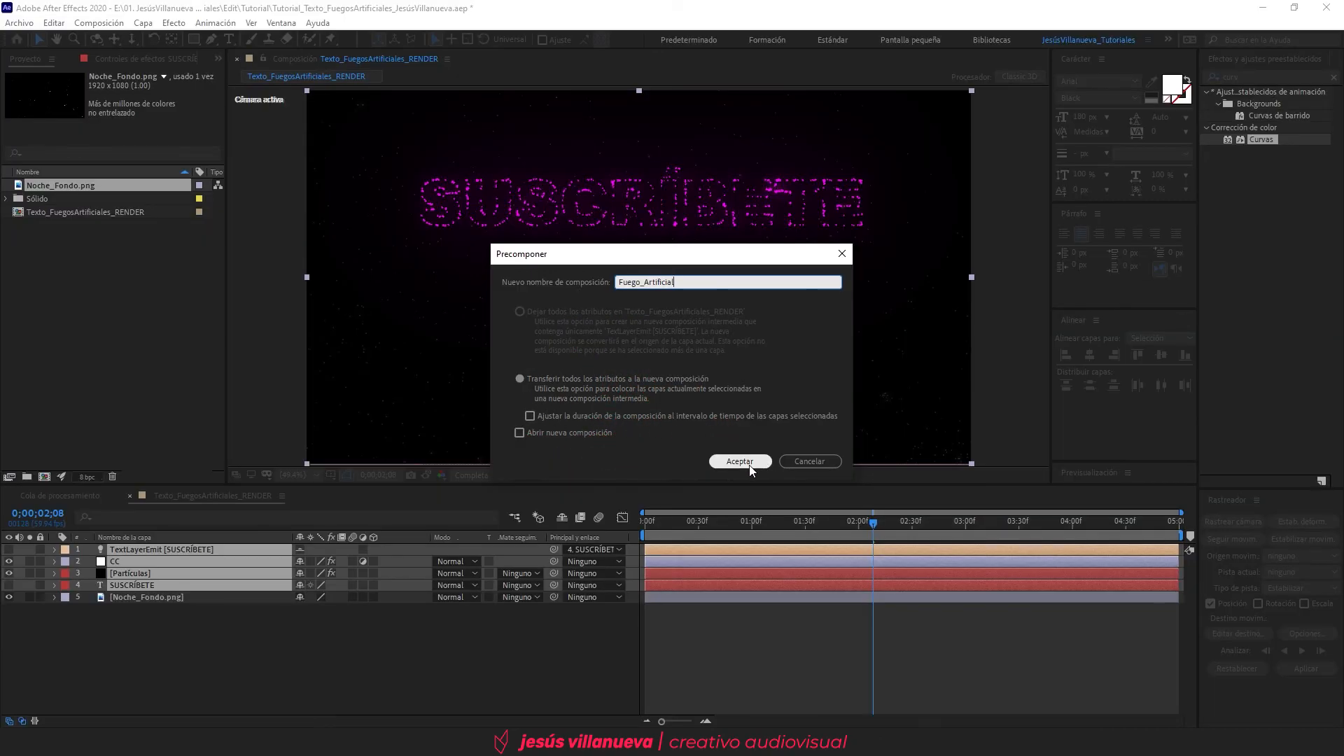
left_click(740, 461)
left_click(292, 626)
left_click(194, 562)
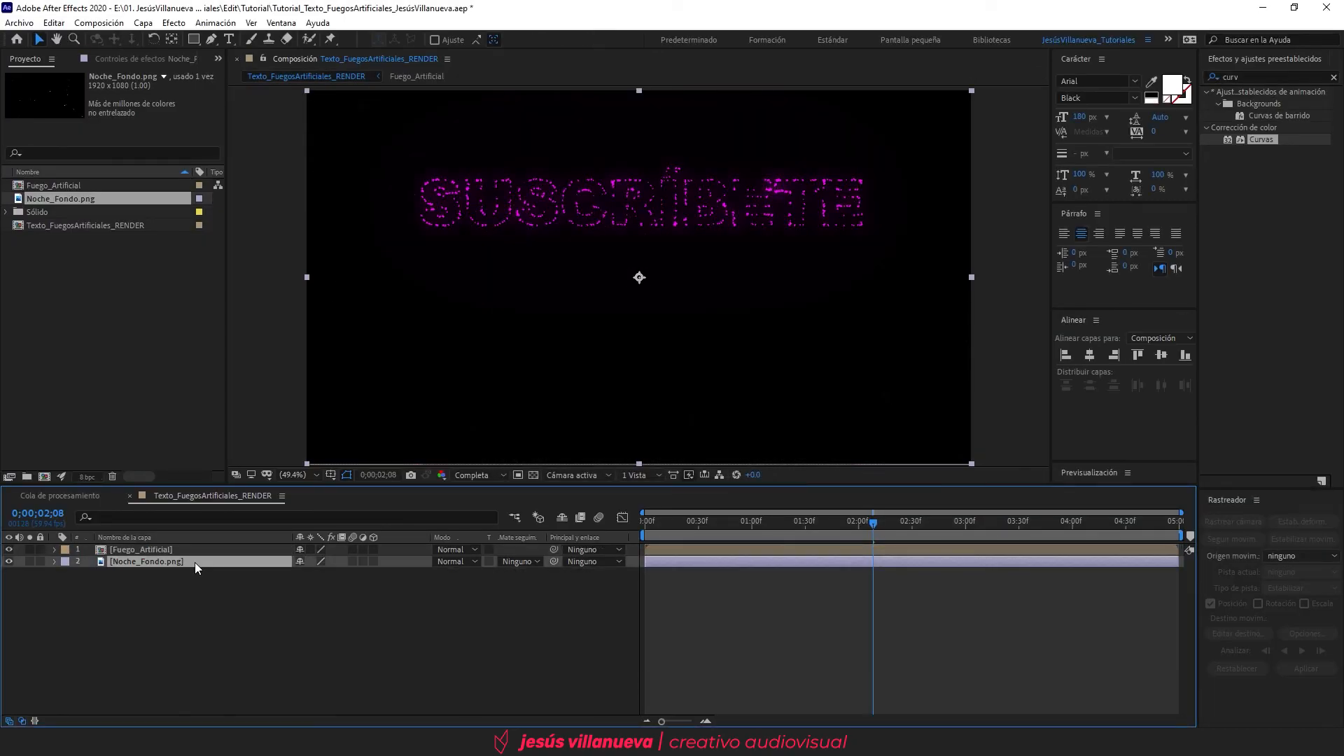
left_click(66, 598)
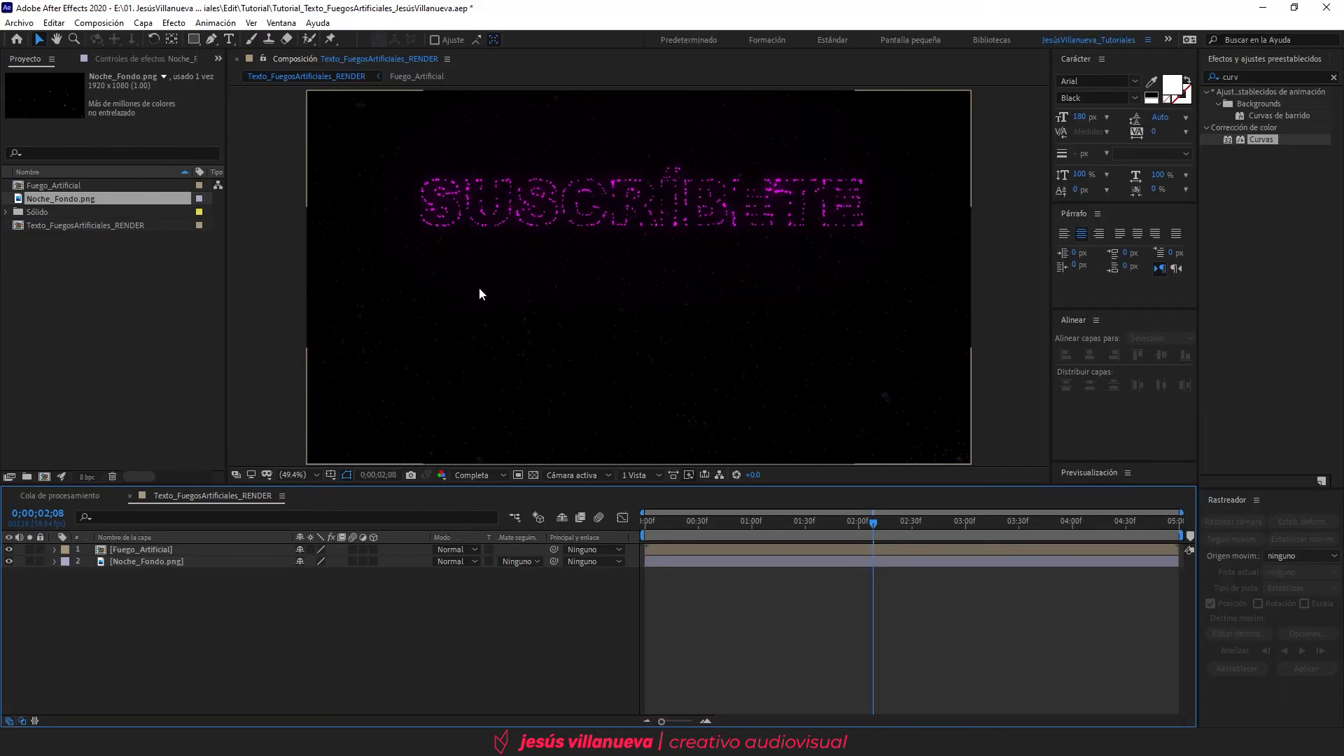
Step: Open the Fuego_Artificial composition and examine its SUSCRÍBETE text layer
double_click(101, 552)
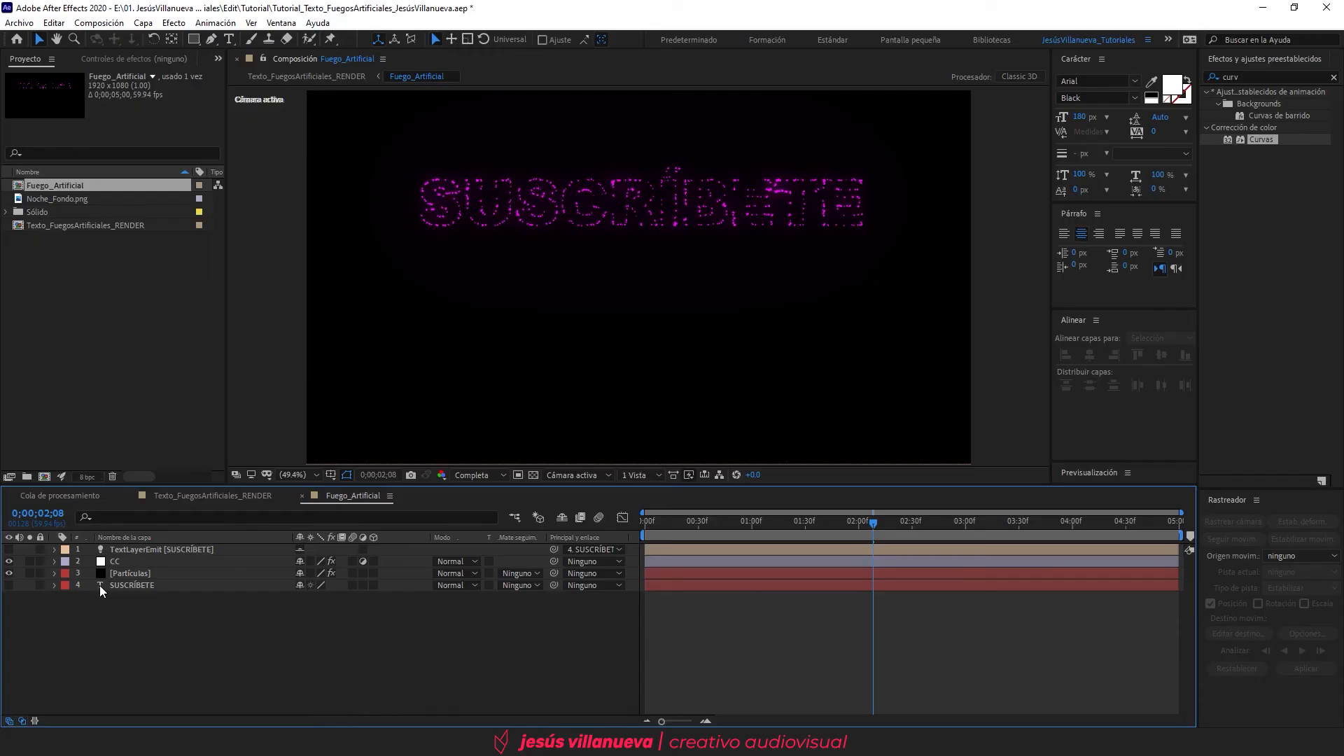
left_click(99, 585)
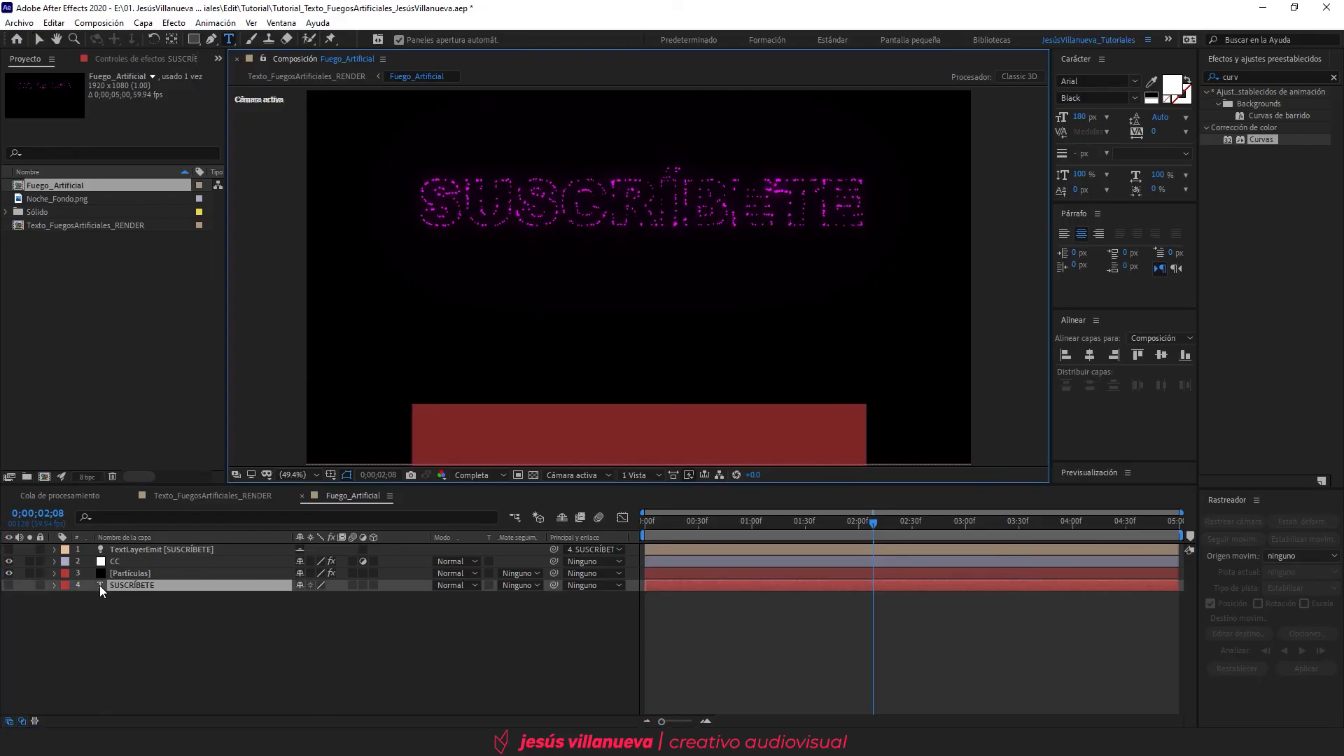
left_click(120, 650)
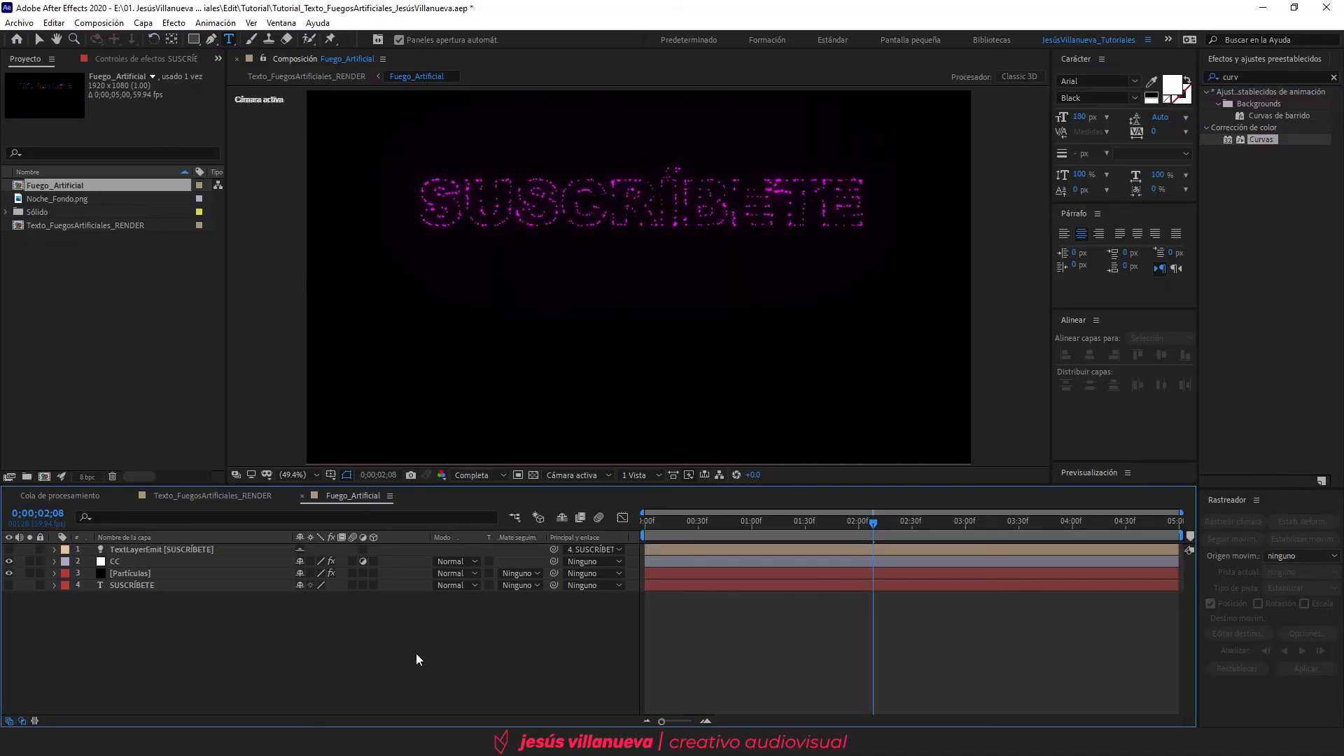
Step: Return to the Texto_FuegosArtificiales_RENDER composition and preview the animation from the first frame
left_click(213, 496)
left_click_drag(660, 524, 535, 522)
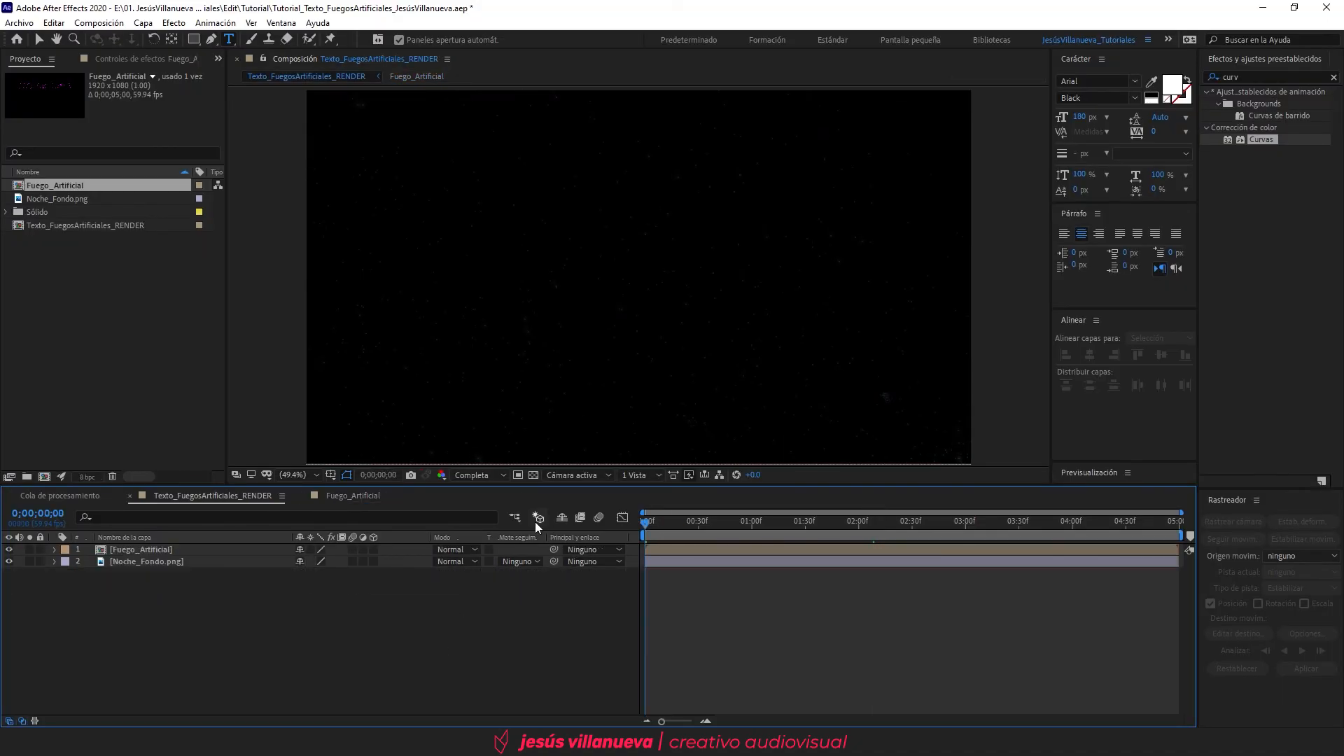
key("space")
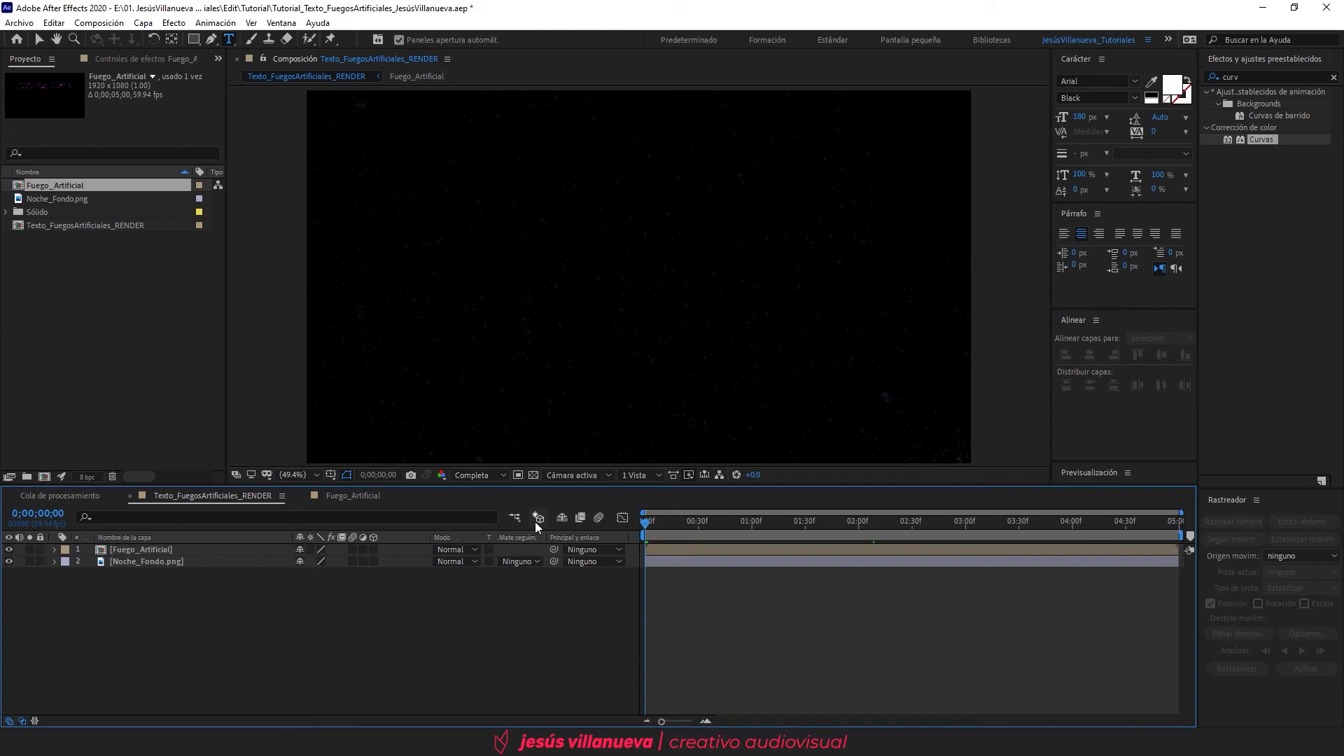